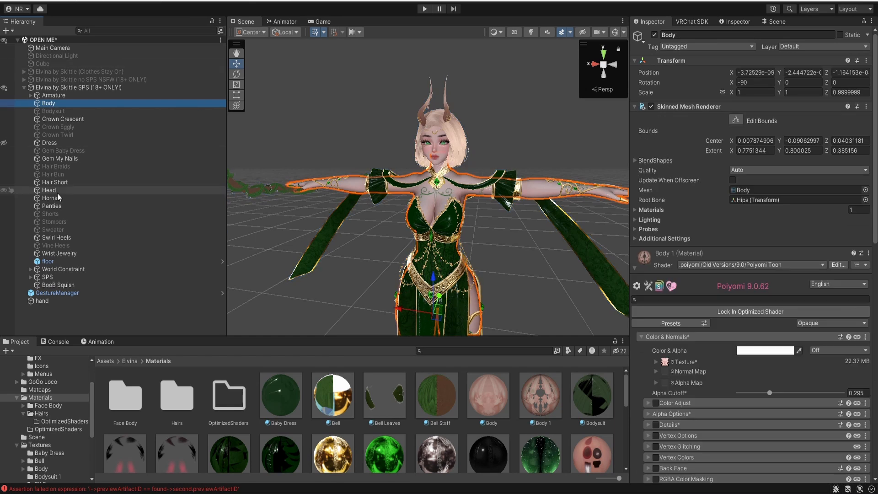
Locate the Body 1 material in the project's Materials folder starting from the Body mesh's material options
scroll(496, 246, "down", 3)
mouse_move(496, 246)
right_mouse_down()
mouse_move(488, 256)
mouse_move(508, 253)
right_mouse_up()
key("w")
left_click(868, 256)
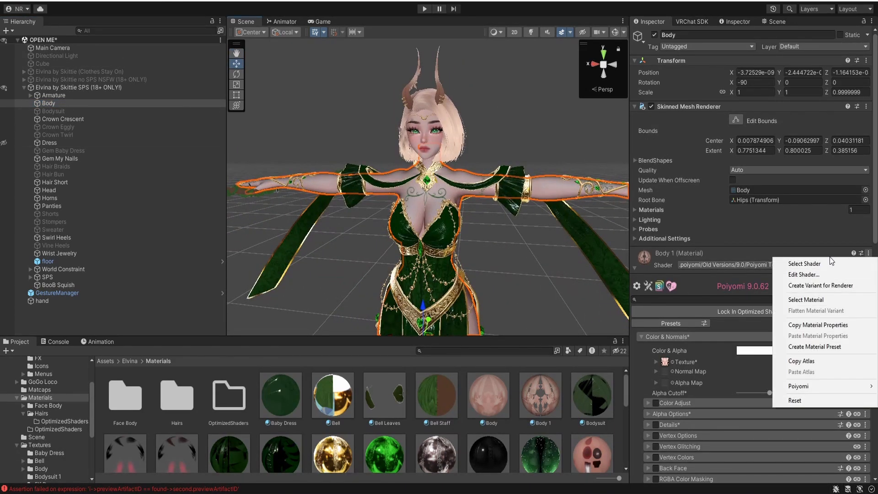
left_click(821, 297)
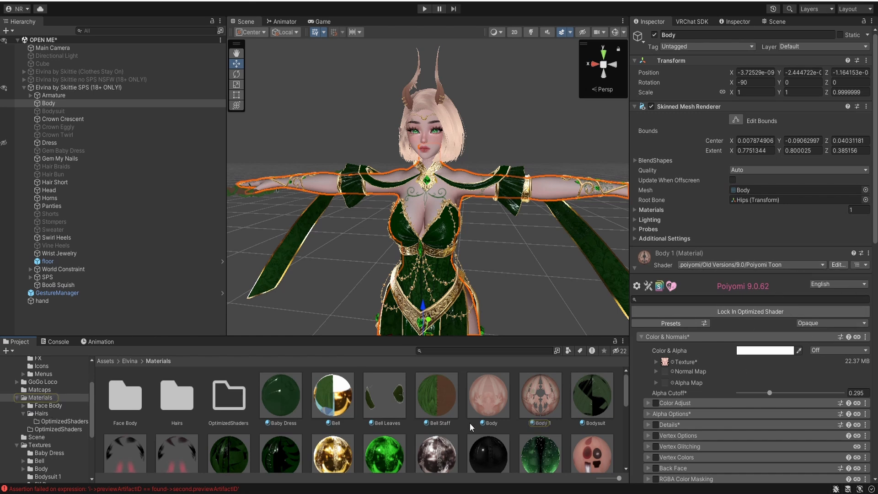
Enlarge the project browser and select the materials from Sweater 2 through W White to view them as a group
scroll(270, 424, "down", 1)
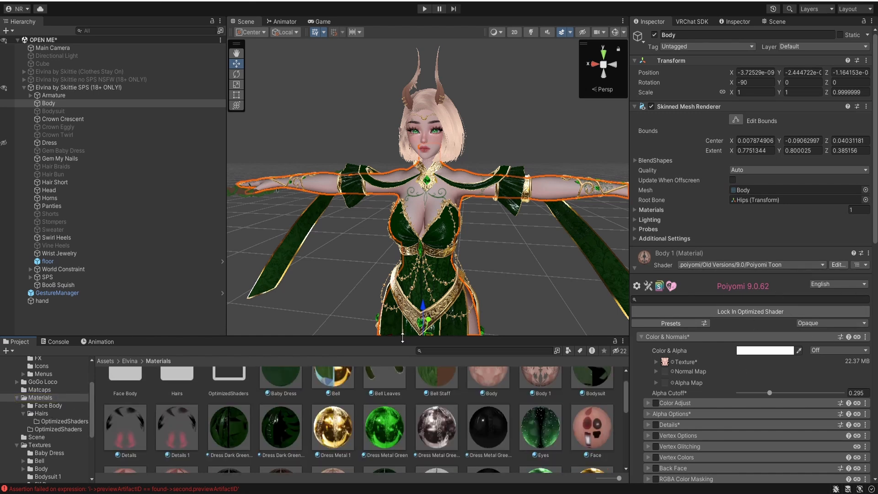
left_click_drag(403, 337, 403, 224)
scroll(320, 366, "down", 4)
left_click(333, 379)
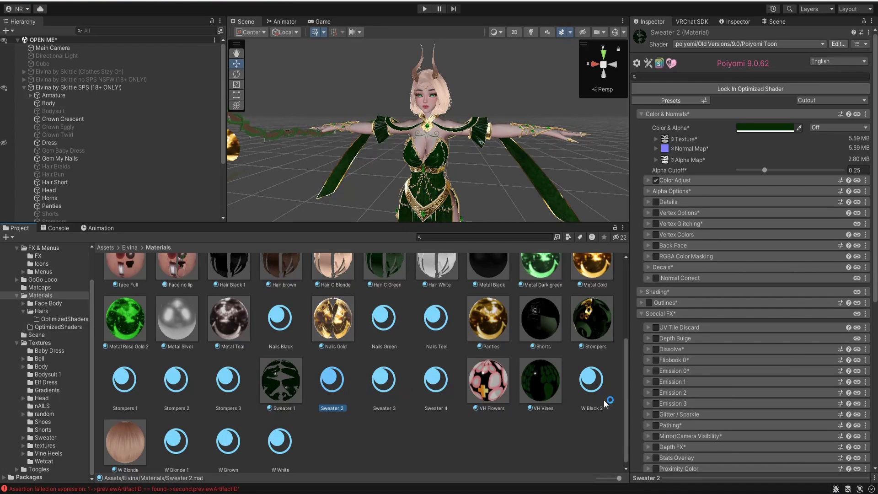
left_click(388, 386, "ctrl")
left_click(434, 385, "ctrl")
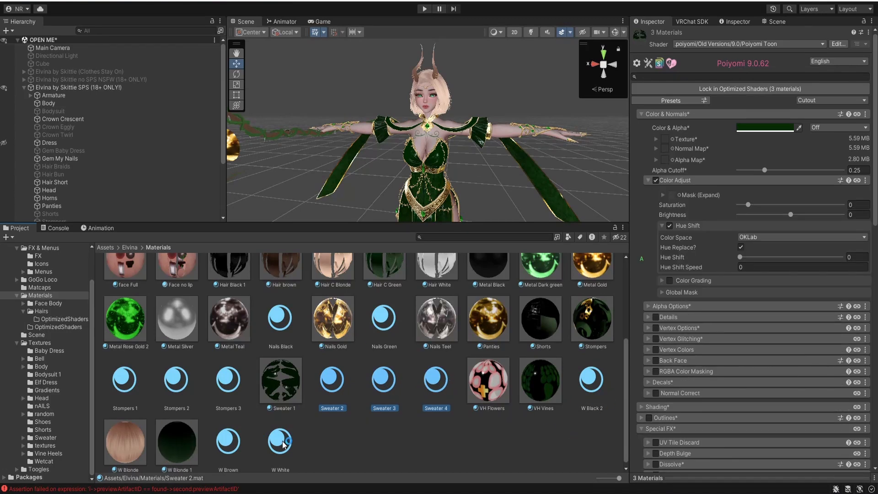
left_click(282, 443, "shift")
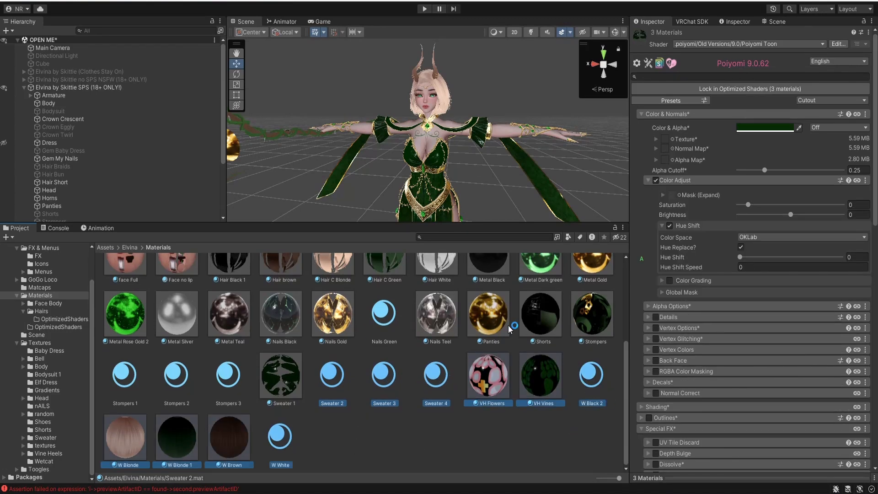
left_click(420, 446)
scroll(399, 440, "up", 4)
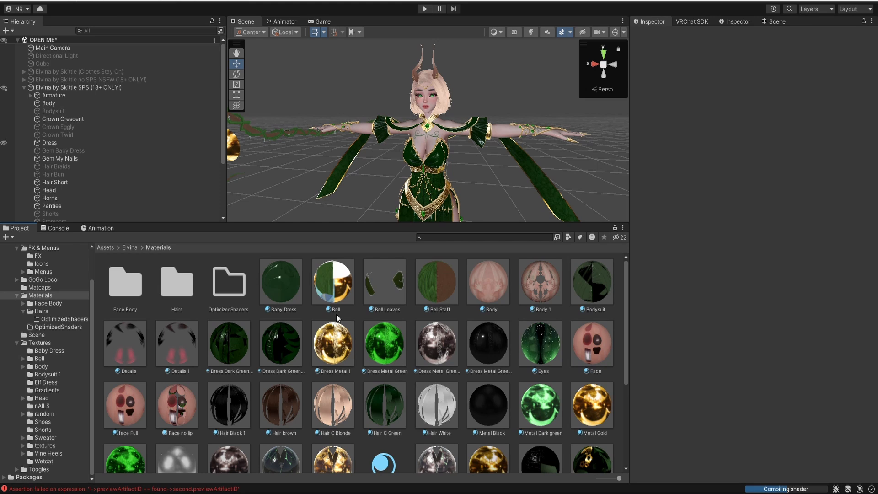
Unlock every material in the Materials folder with Thry's Unlock Folder command
left_click(296, 287)
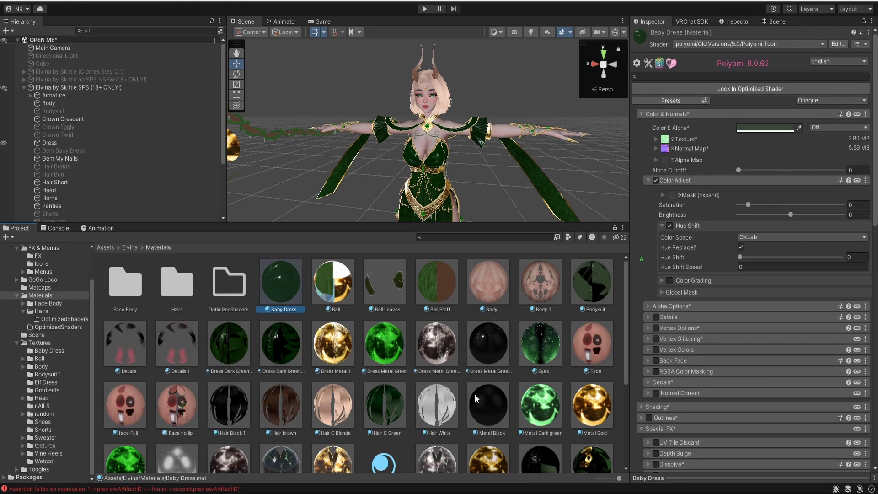
scroll(480, 421, "down", 3)
scroll(627, 340, "down", 3)
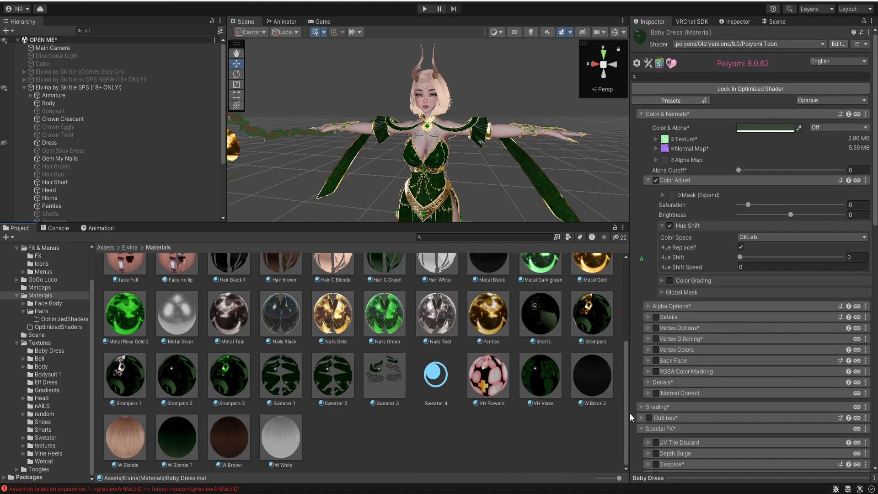
left_click(541, 413)
right_click(564, 369)
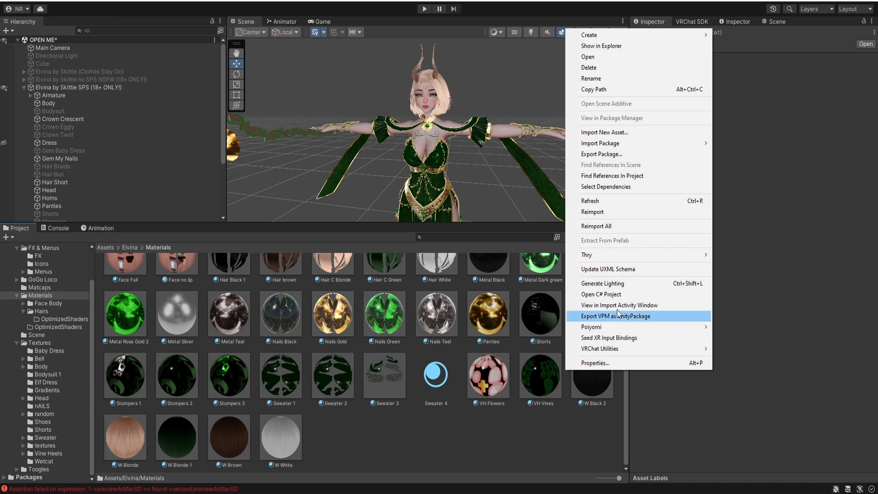
mouse_move(622, 256)
mouse_move(753, 266)
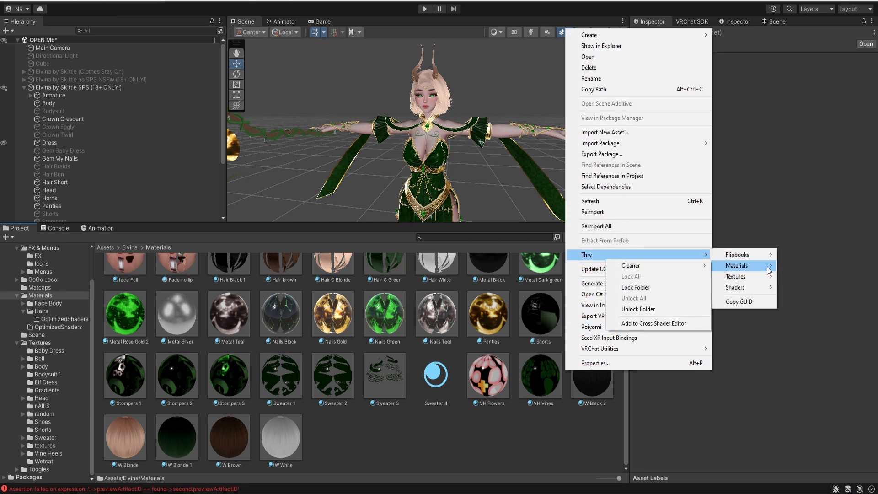
left_click(641, 309)
scroll(442, 452, "up", 2)
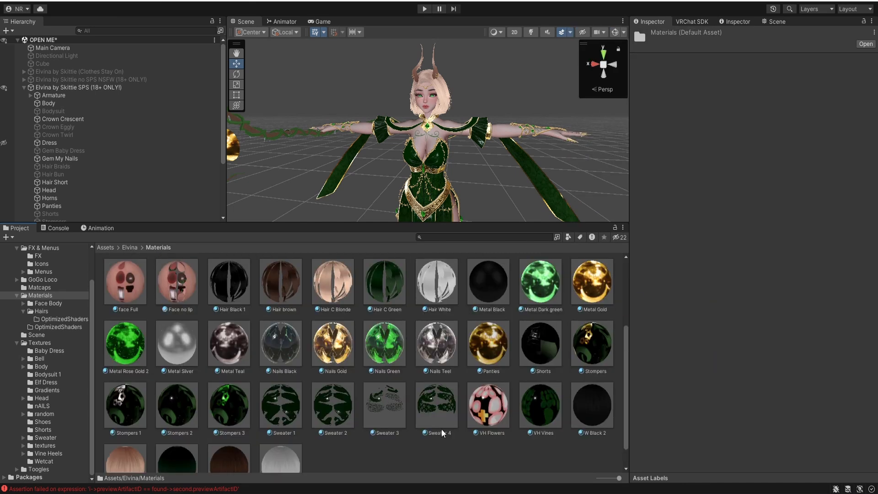
Examine the shared shader settings of the materials from Baby Dress through Nails Green, plus those of Nails Teel
scroll(458, 348, "up", 6)
left_click(281, 277)
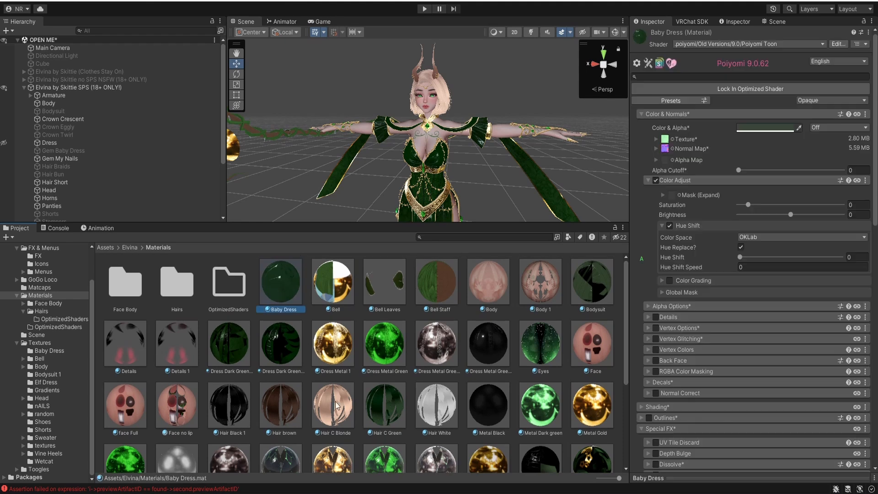
scroll(399, 407, "down", 5)
left_click(392, 399, "shift")
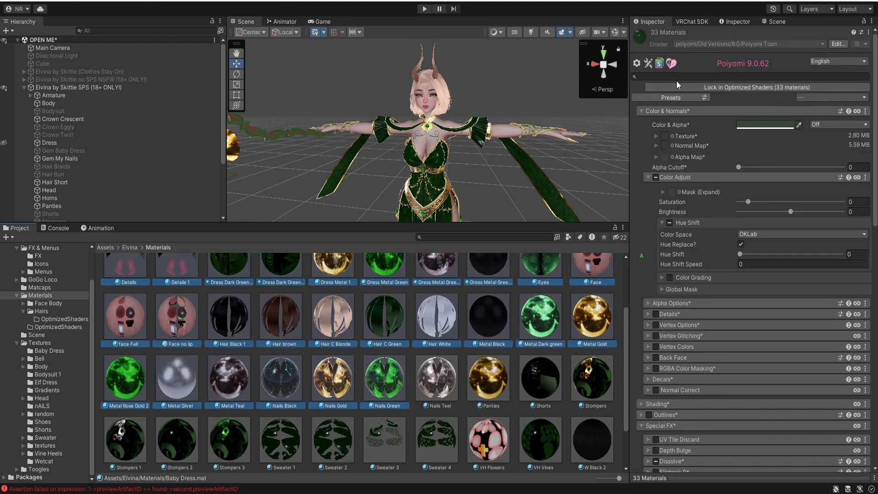
scroll(442, 417, "down", 2)
left_click(444, 437)
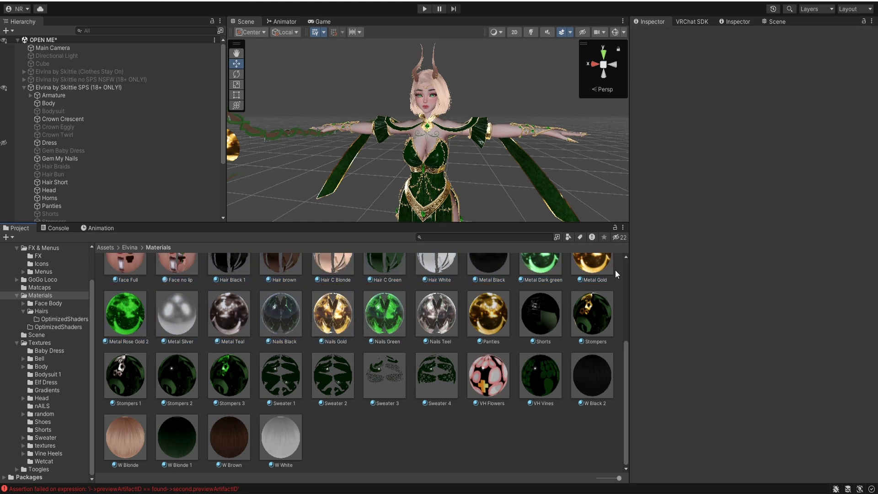
left_click(444, 330)
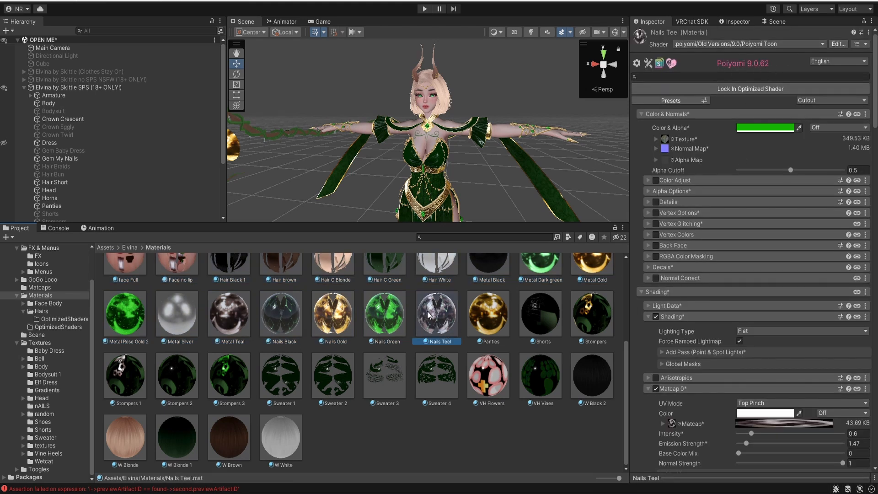
left_click(391, 323)
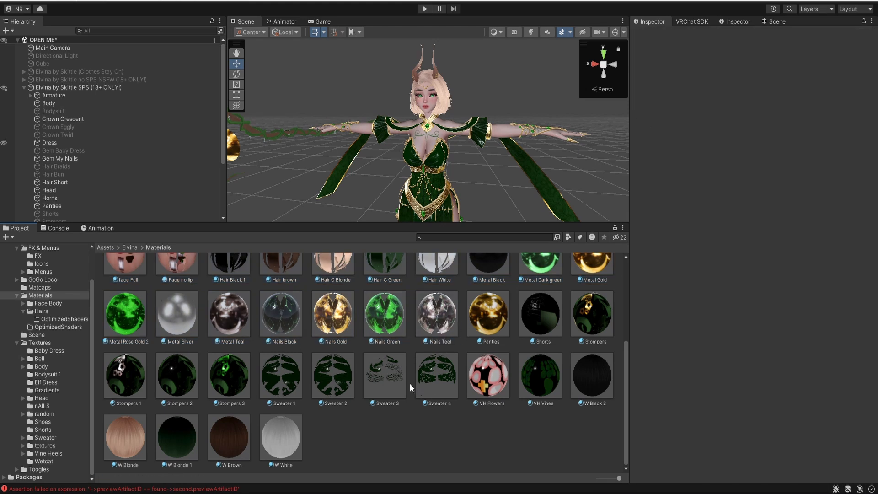
Select the materials from Baby Dress through Sweater 2 as one range, and clear the selection
scroll(407, 386, "up", 3)
left_click(294, 276)
scroll(417, 420, "down", 3)
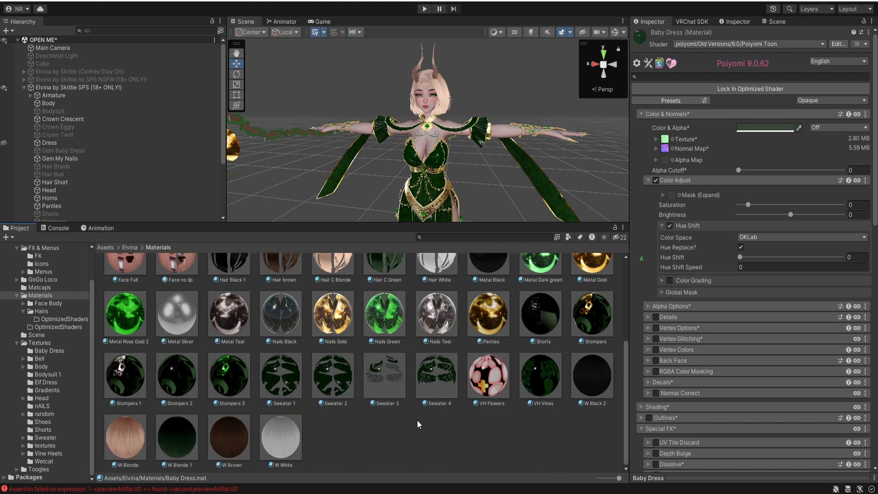
left_click(393, 433)
scroll(386, 440, "up", 3)
left_click(283, 292)
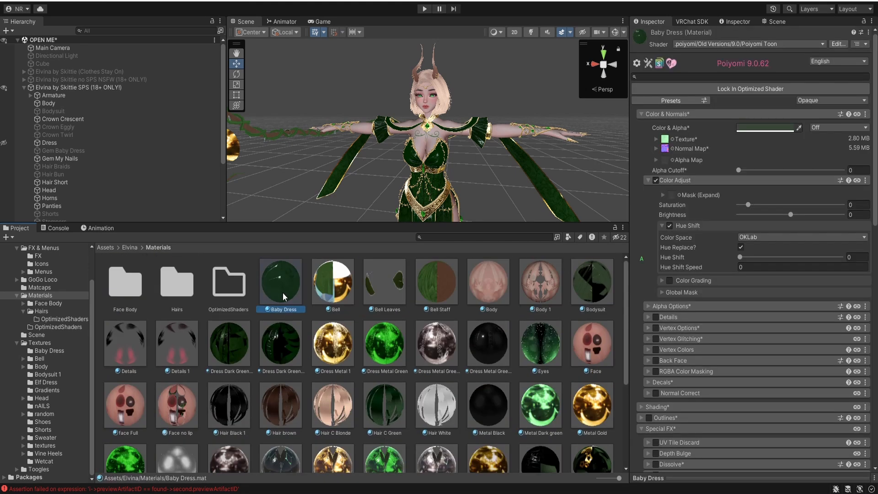
scroll(366, 404, "down", 3)
left_click(348, 408, "shift")
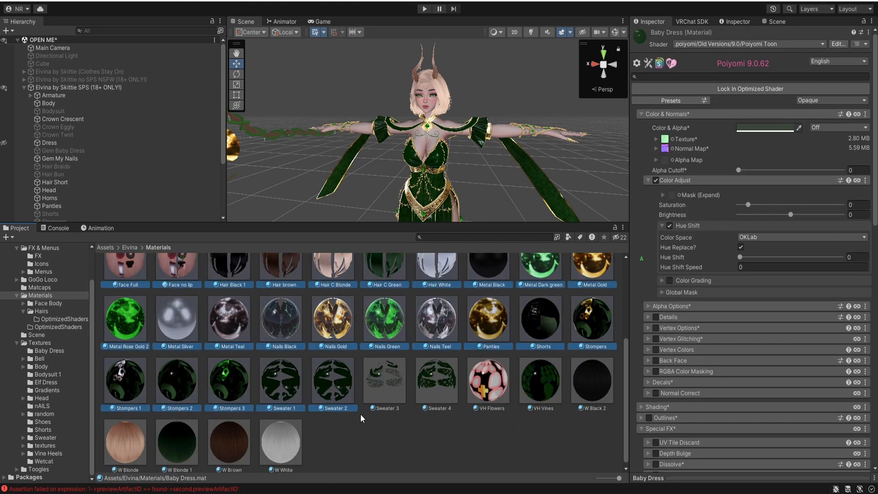
left_click(385, 420)
scroll(362, 447, "up", 5)
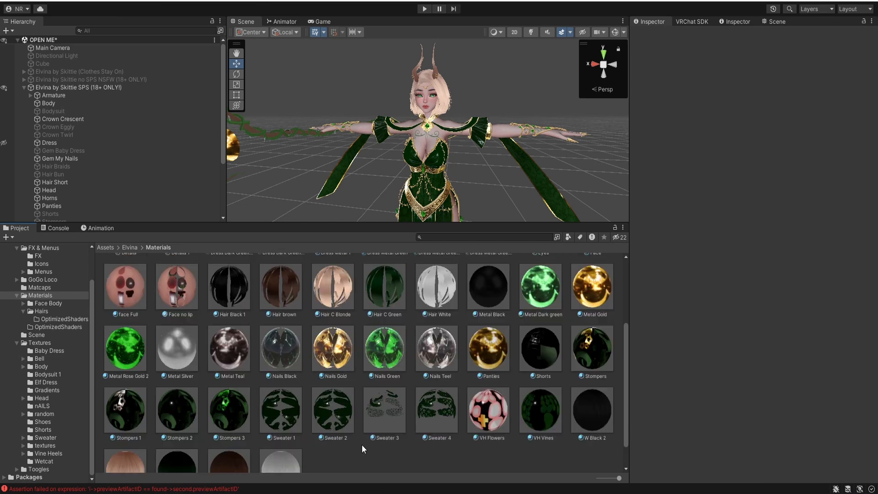
Select the avatar's Dress mesh in the scene and expand its Dress Dark Green 1 material settings
right_click_drag(476, 173, 493, 196)
left_click_drag(496, 223, 495, 356)
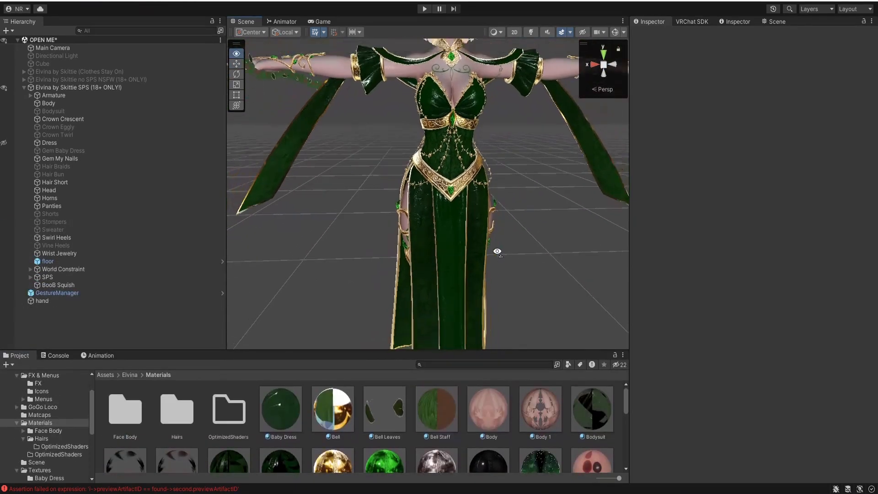
scroll(478, 243, "down", 3)
scroll(502, 251, "up", 4)
left_click(444, 260)
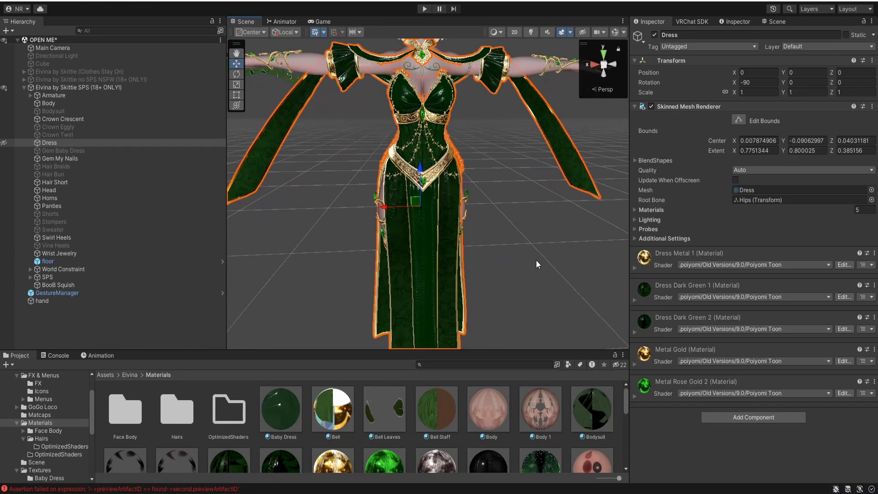
right_click_drag(536, 260, 528, 228)
left_click(635, 300)
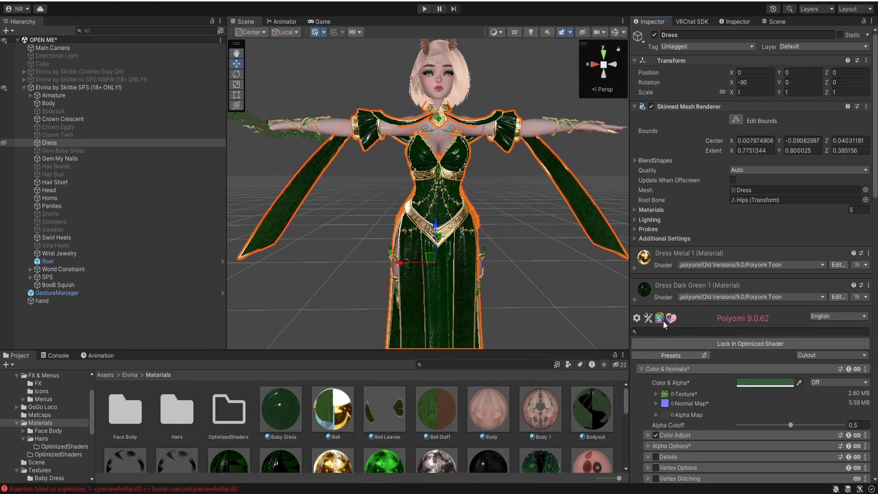
Set the Dress Dark Green 1 rendering preset to Opaque and inspect the dress in the scene
left_click(807, 356)
left_click(817, 368)
key("s")
right_click_drag(508, 251, 530, 247)
key("a")
key("w")
key("d")
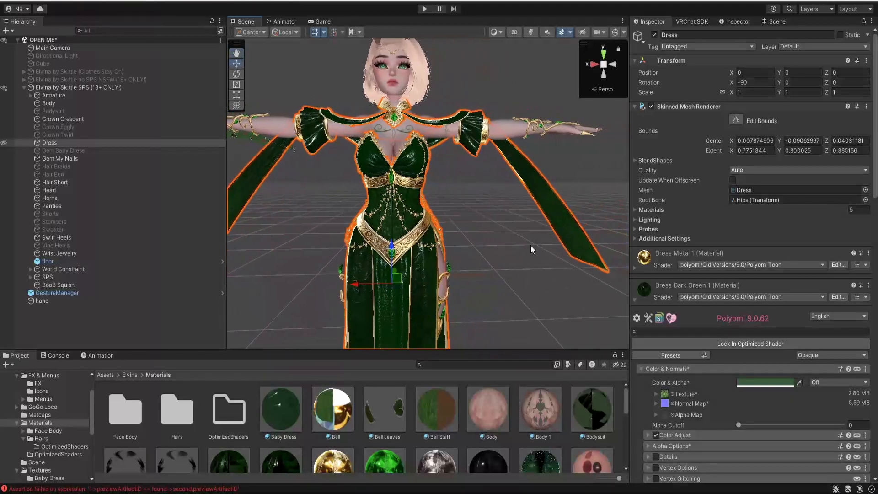
Set the Dress Dark Green 1 rendering preset to Cutout and check Force Opaque in its Alpha Options
scroll(672, 423, "down", 3)
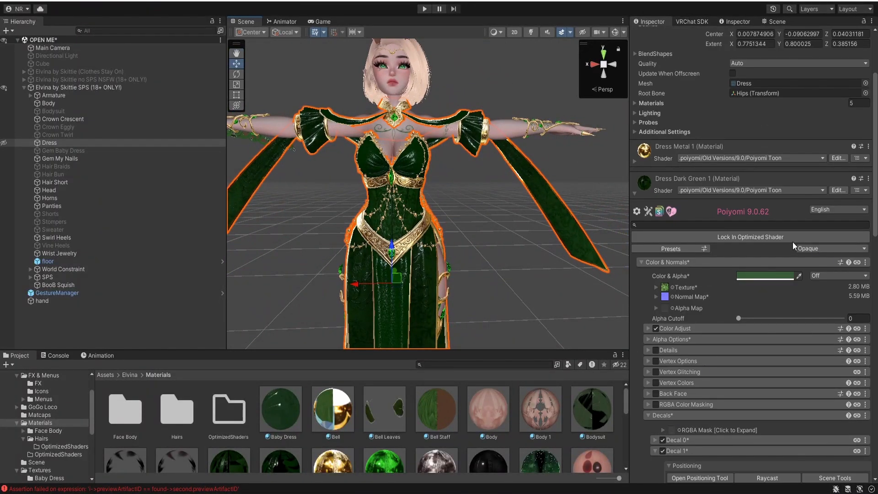
left_click(812, 248)
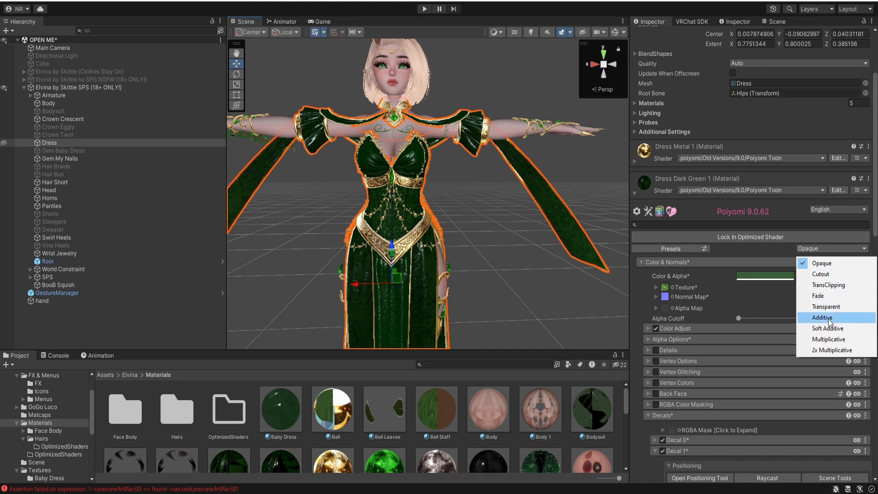
left_click(837, 277)
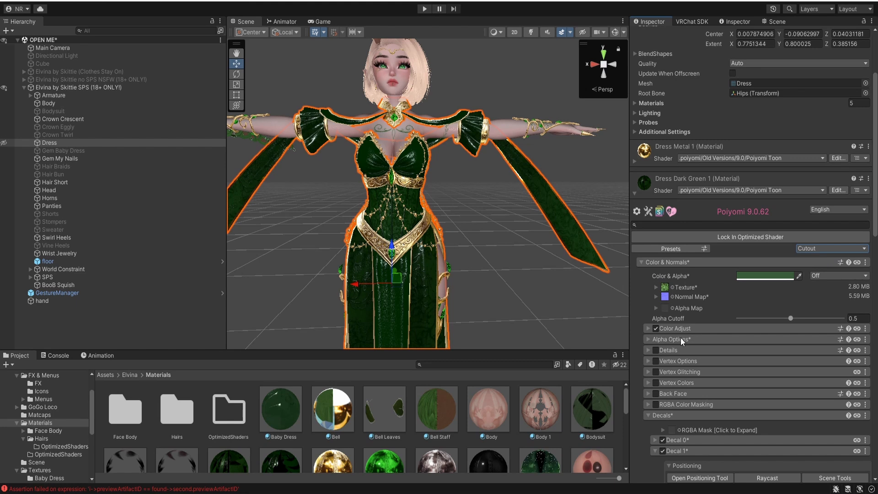
left_click(651, 339)
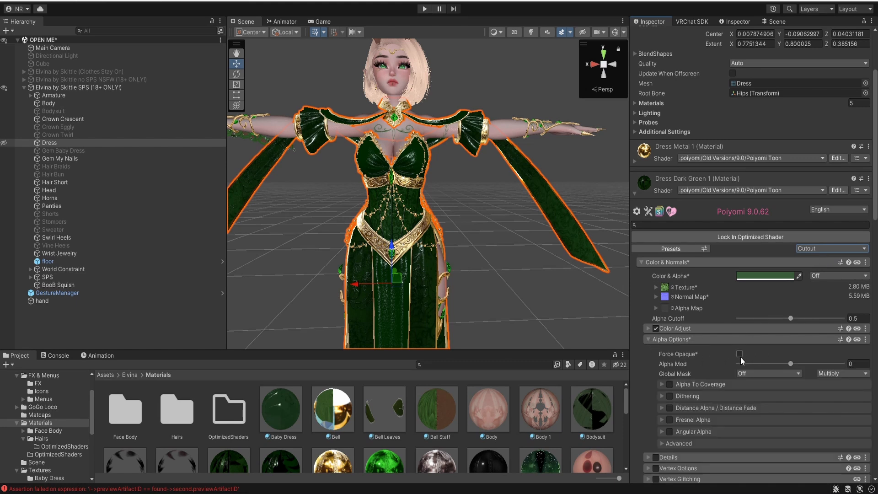
left_click(695, 339)
Enable the Dissolve effect on Dress Dark Green 1 and review the dissolve types, keeping Basic
scroll(694, 411, "down", 5)
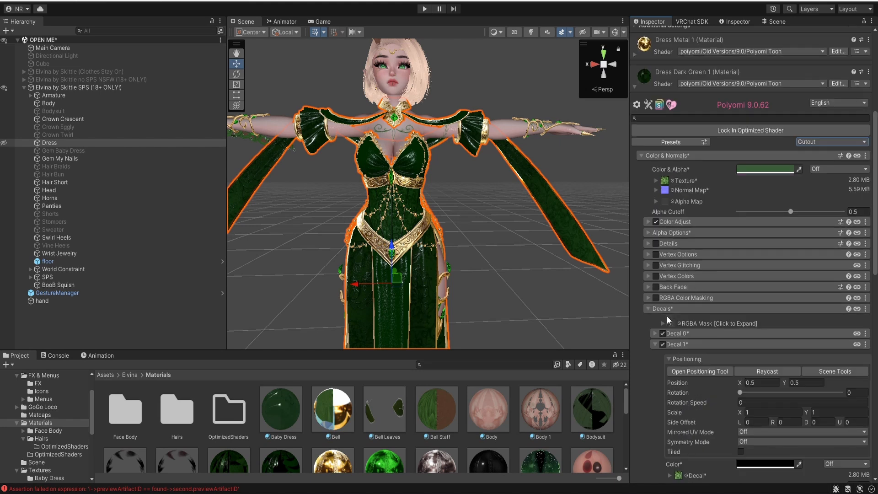
left_click(655, 356)
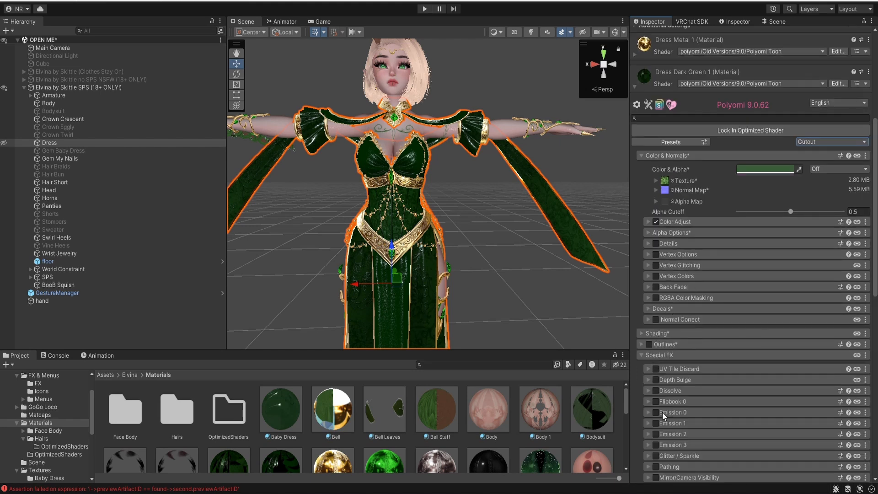
left_click(656, 390)
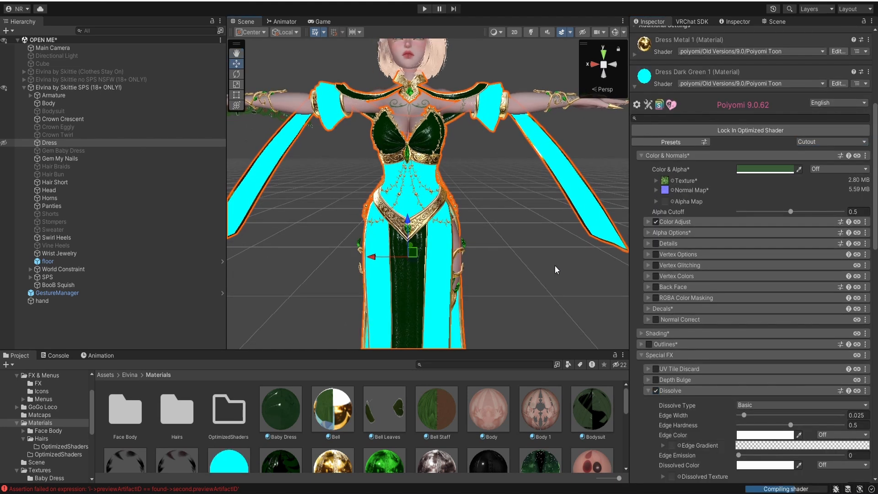
scroll(730, 438, "down", 8)
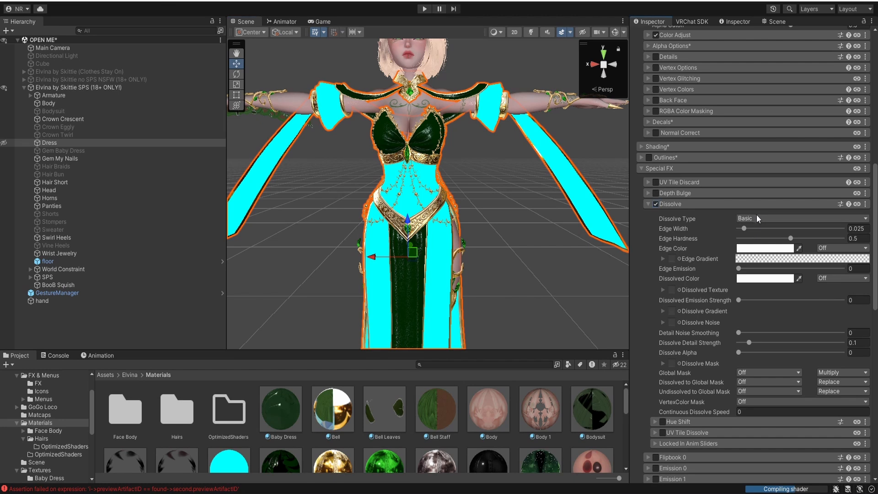
left_click(757, 219)
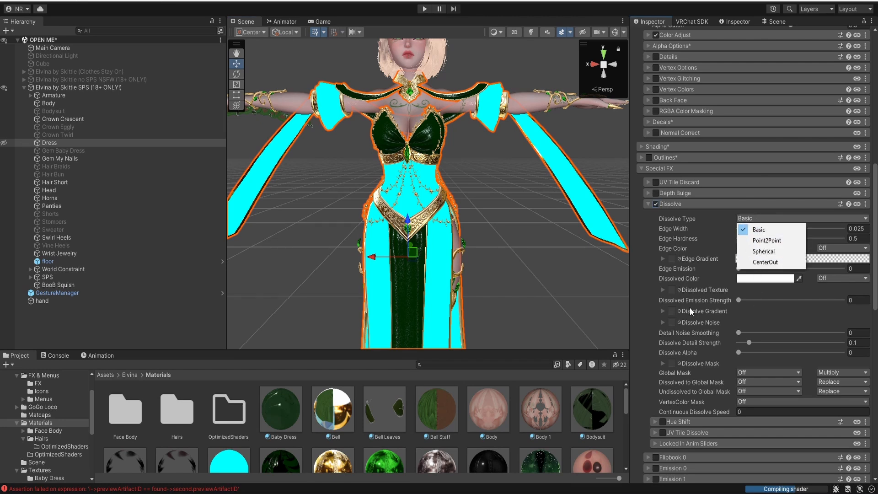
mouse_move(534, 212)
left_mouse_down("alt")
mouse_move(560, 206)
mouse_move(550, 209)
left_mouse_up("alt")
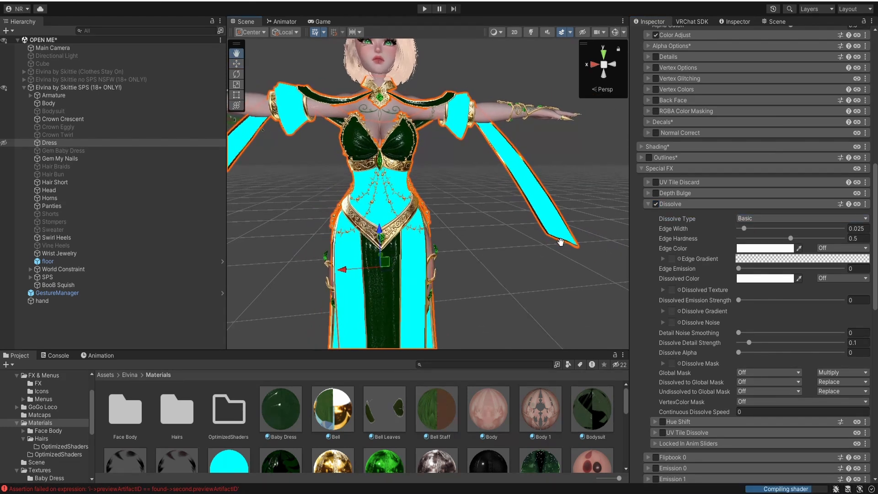
Try the Point2Point dissolve type on the dress material and switch back to Basic
left_click(756, 220)
left_click(765, 236)
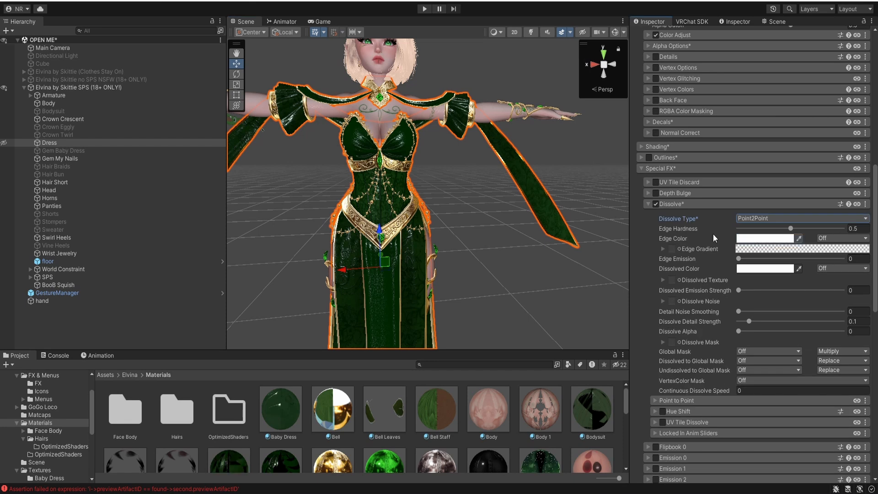
right_click_drag(545, 218, 533, 231)
left_click(770, 218)
left_click(761, 228)
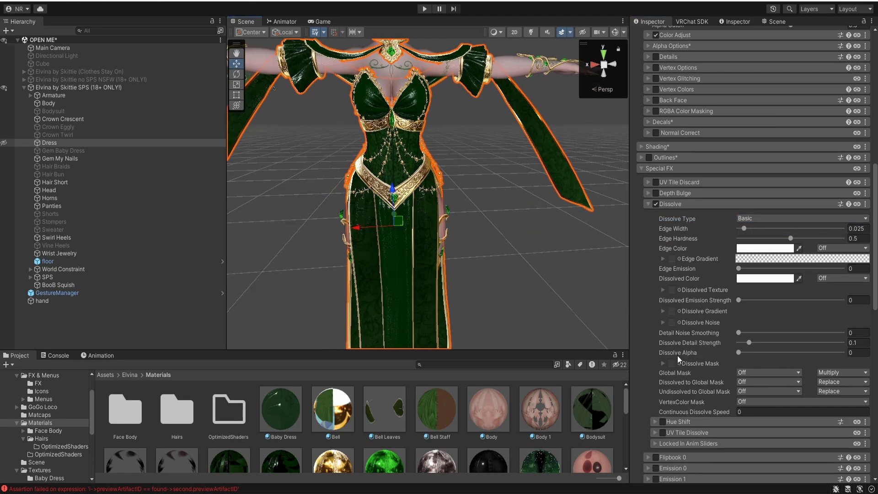
Mark Dissolve Alpha as animated and test its range, leaving the value at 0
right_click(677, 355)
left_click(700, 359)
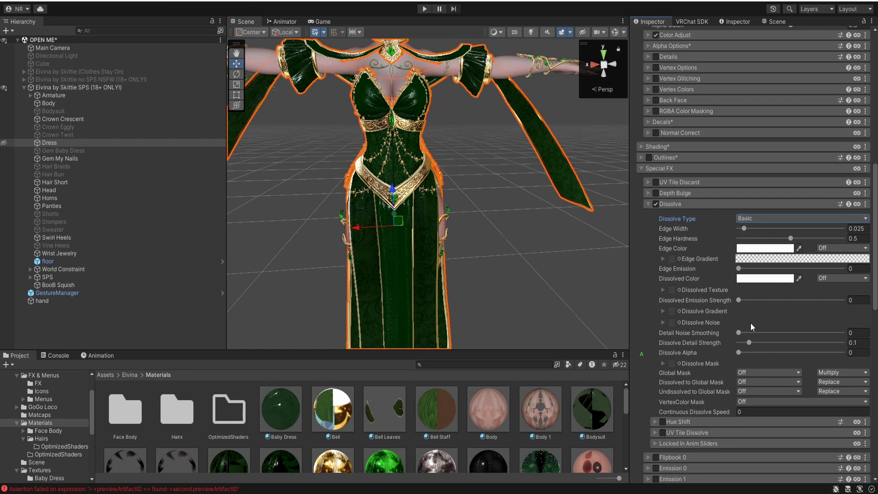
left_click_drag(742, 353, 712, 347)
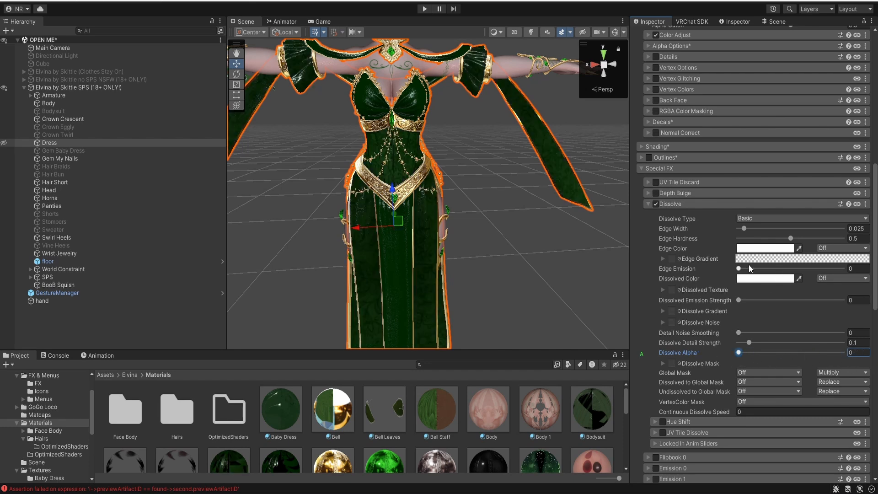
Apply the multicolour rainbow preset to the dissolve's Edge Gradient and test Dissolve Alpha, returning it to 0
left_click(752, 260)
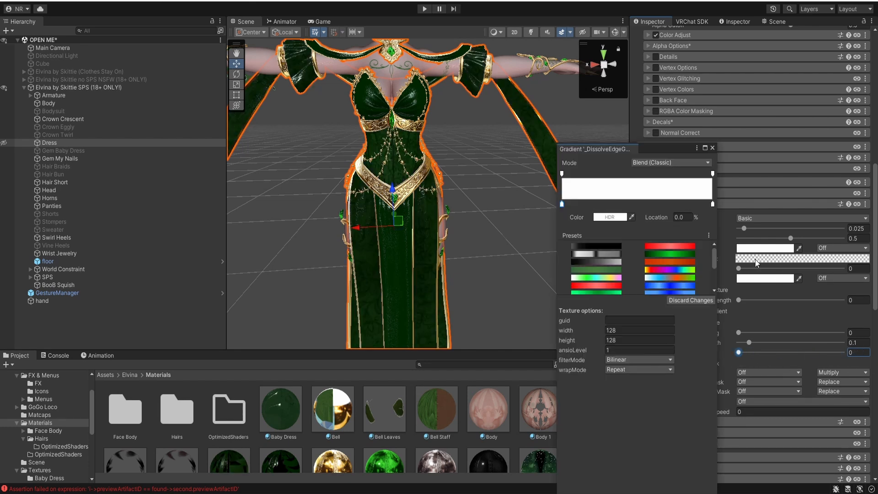
left_click(660, 272)
left_click(712, 148)
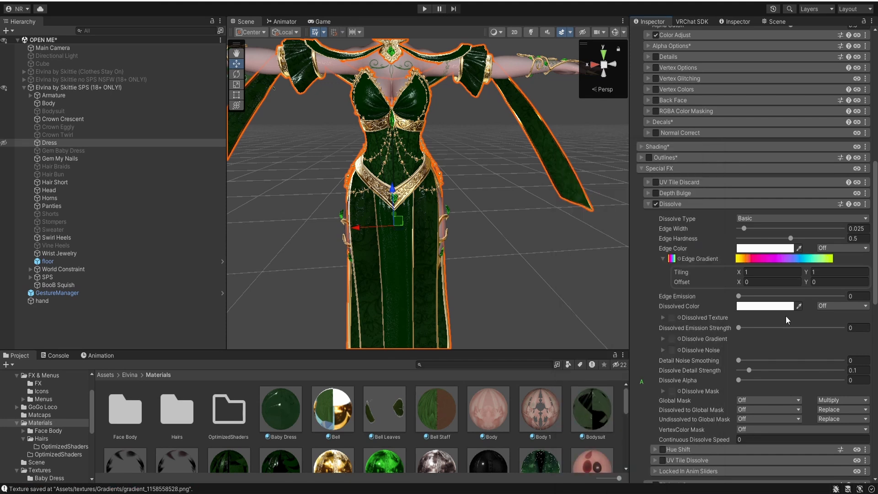
left_click(743, 380)
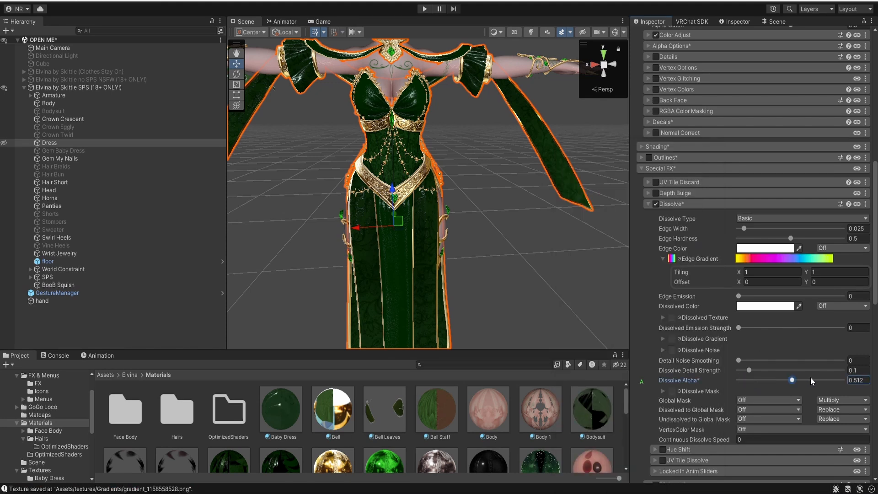
left_click_drag(810, 377, 674, 376)
Set Dissolve Detail Strength to 0.446 and make the Dissolved Color fully transparent with an alpha of 0
left_click(786, 370)
left_click(762, 307)
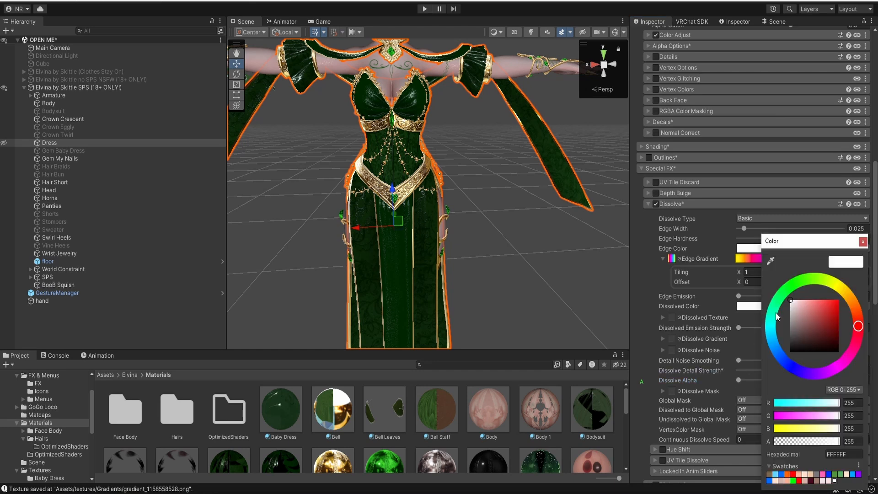
left_click_drag(840, 444, 733, 439)
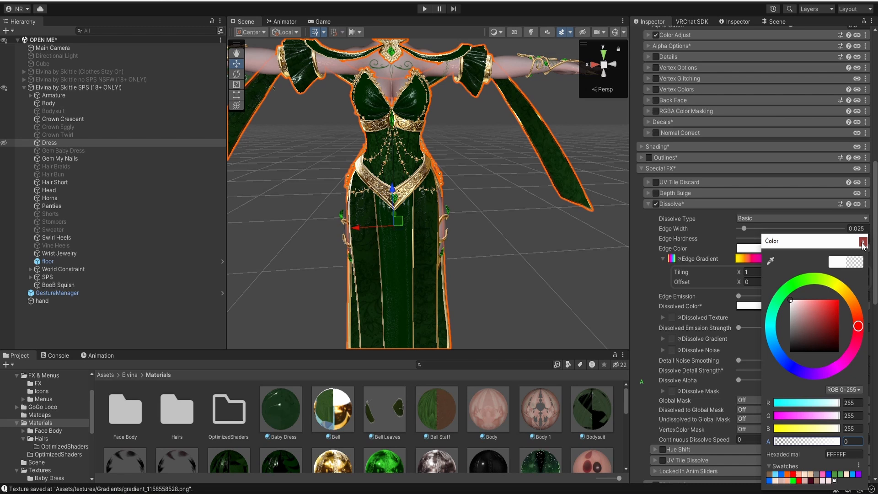
left_click(862, 242)
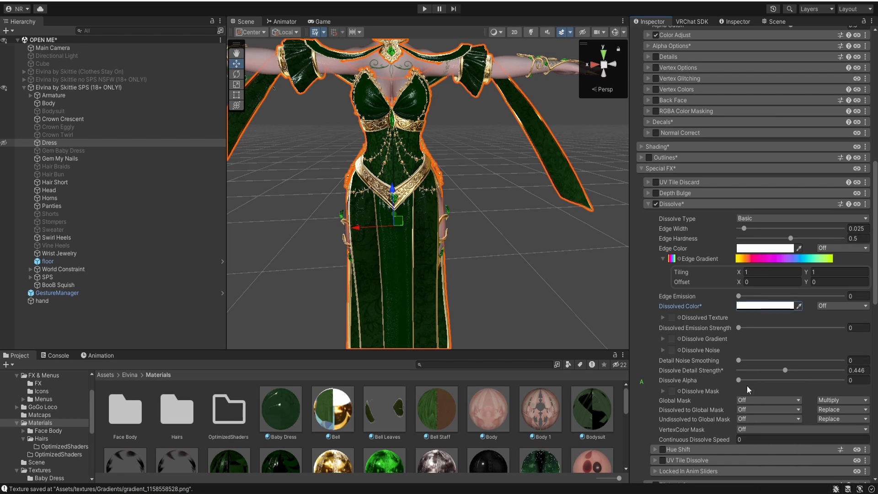
Preview the dissolve on the dress by raising Dissolve Alpha to 1 and returning it to 0
left_click_drag(748, 383, 844, 382)
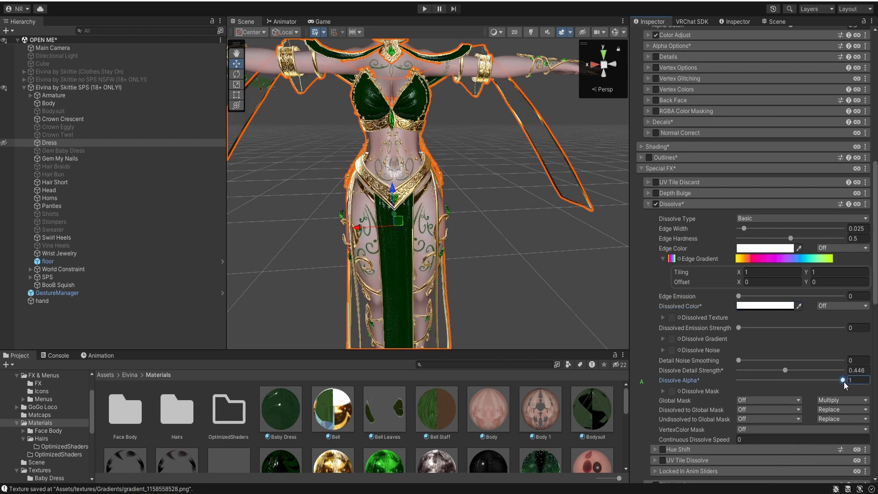
right_click_drag(553, 238, 557, 206)
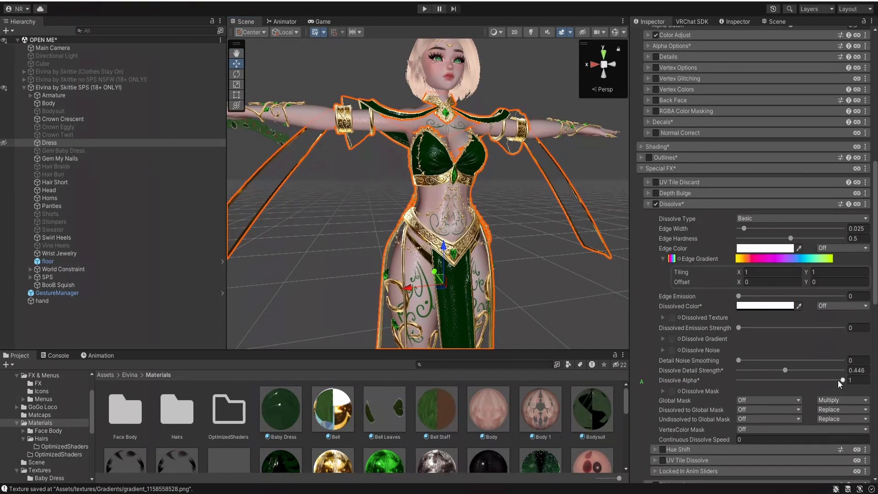
left_click_drag(843, 380, 739, 381)
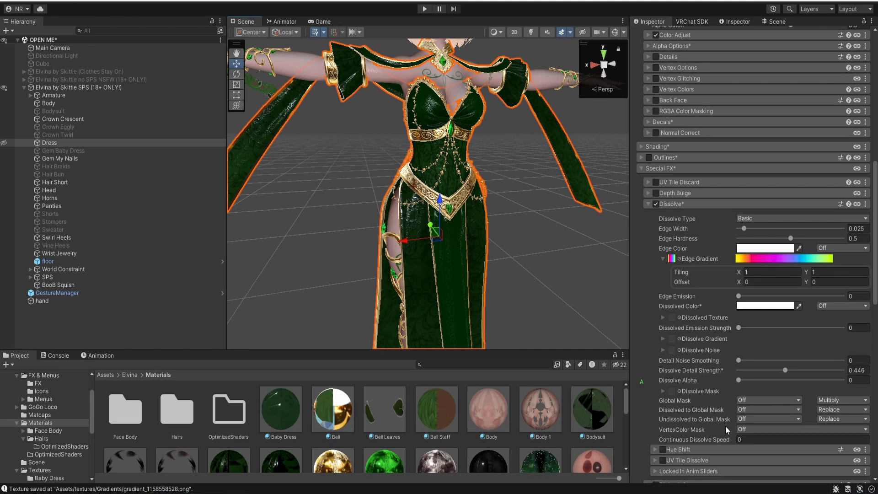
Search all project assets for "noise" and browse the noise textures in an enlarged Project area
left_click(480, 365)
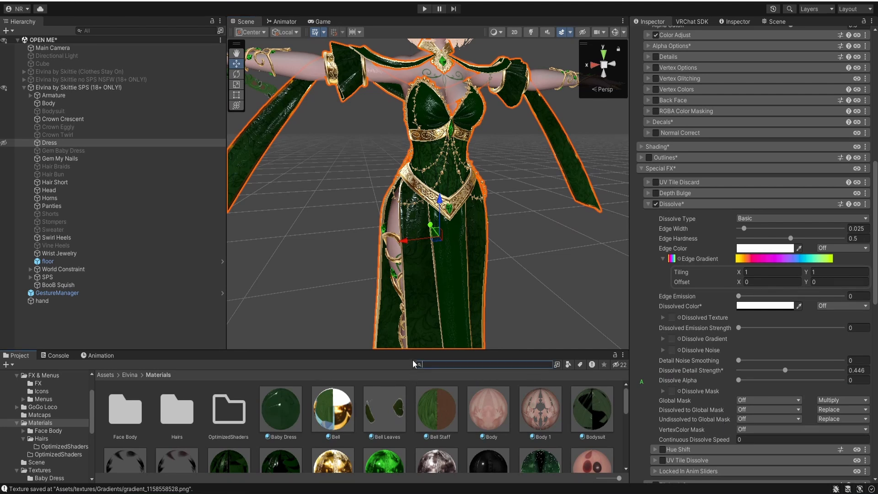
type("noise")
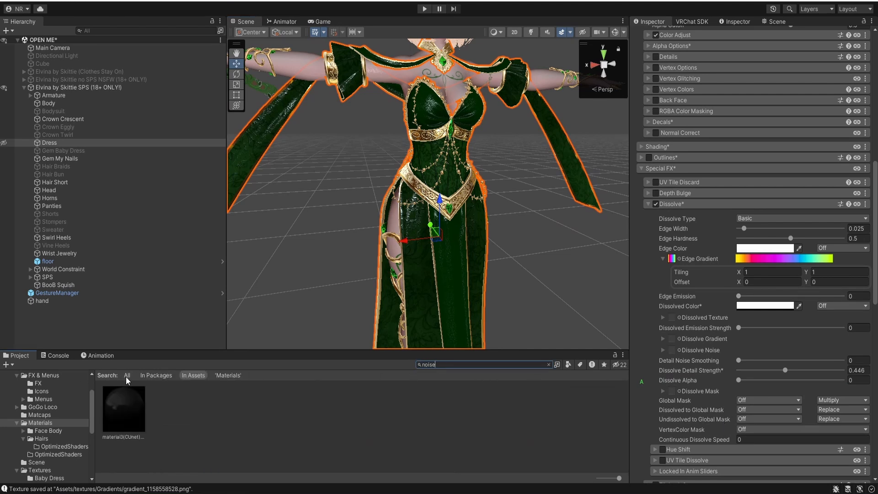
left_click_drag(418, 350, 418, 147)
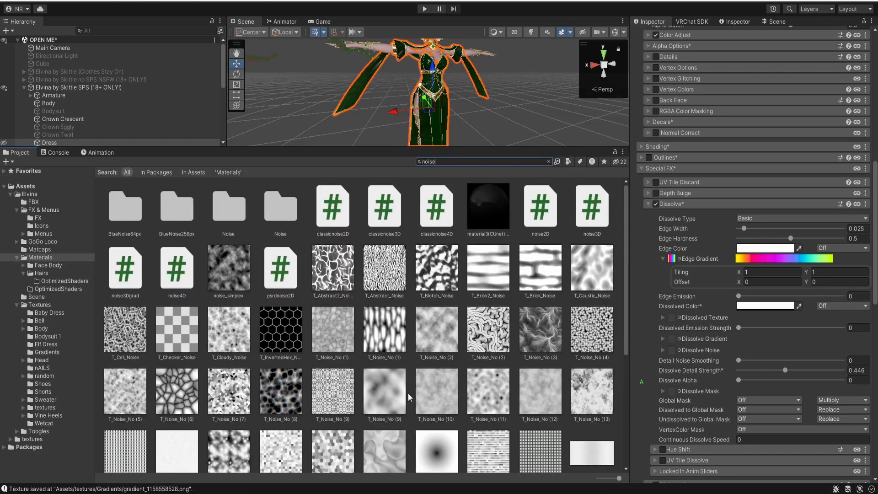
scroll(463, 365, "down", 5)
scroll(298, 362, "up", 2)
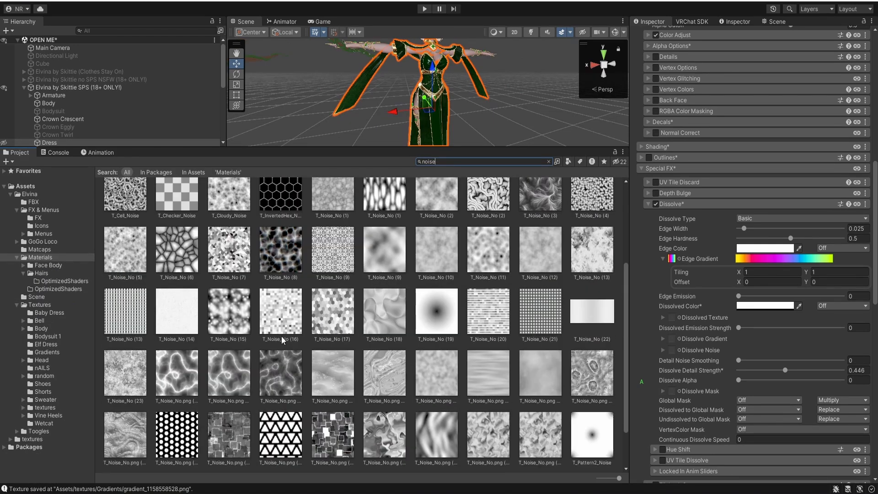
scroll(412, 338, "up", 4)
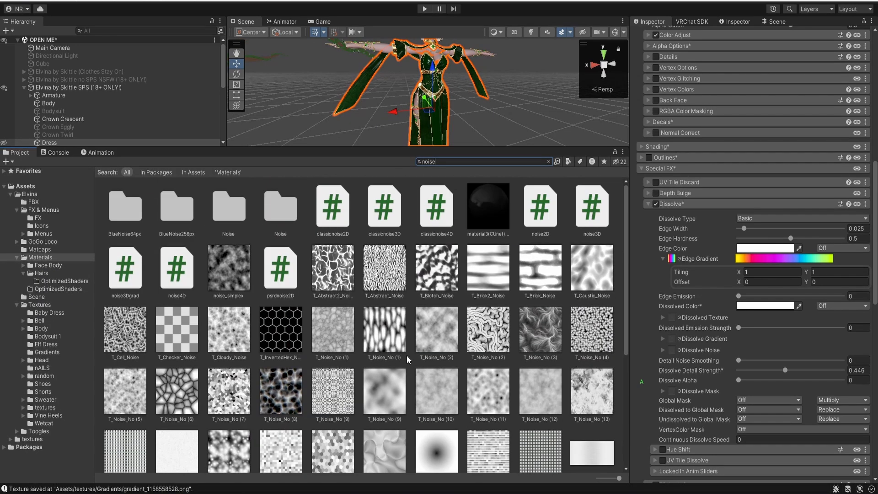
Assign the T_Noise_No (8) texture to both Dissolve Gradient and Dissolve Noise, and restore the larger Scene view
scroll(398, 357, "down", 3)
left_click_drag(284, 302, 677, 344)
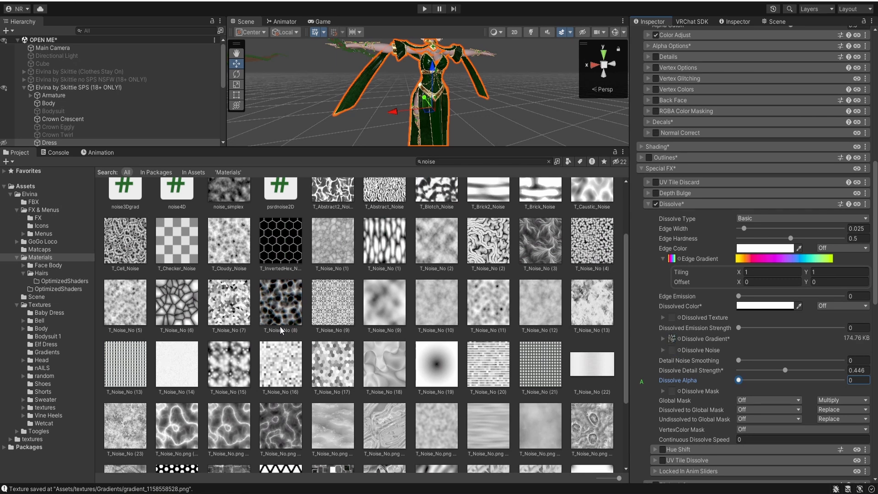
left_click_drag(281, 330, 673, 352)
left_click_drag(465, 148, 472, 317)
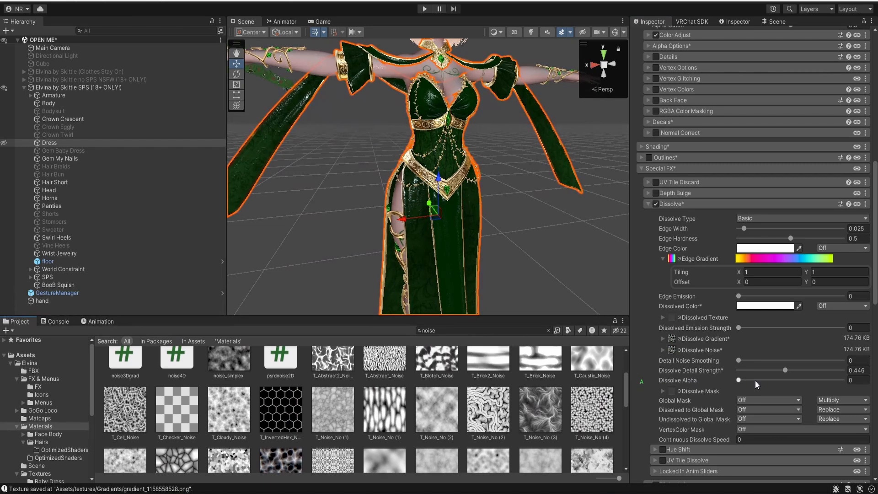
Vary Dissolve Alpha, stopping at 0.191, and examine the dissolving edges on the sleeve fabric up close
left_click_drag(756, 380, 645, 375)
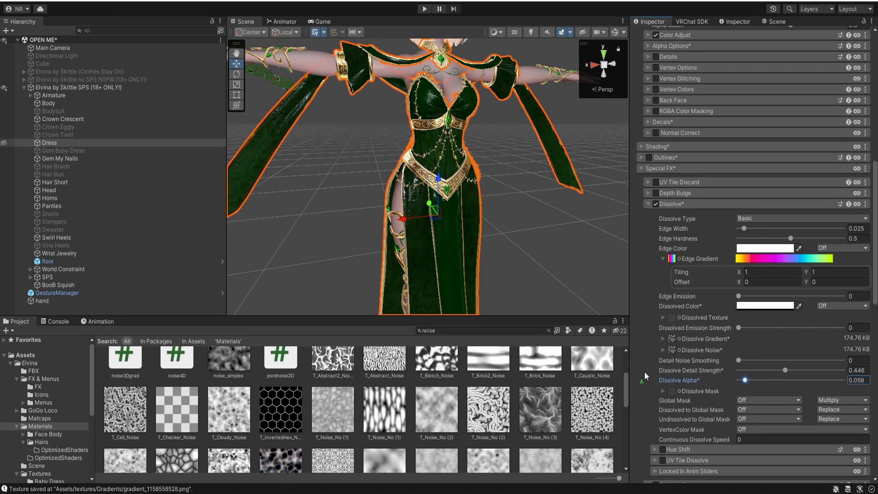
middle_click_drag(503, 251, 541, 257)
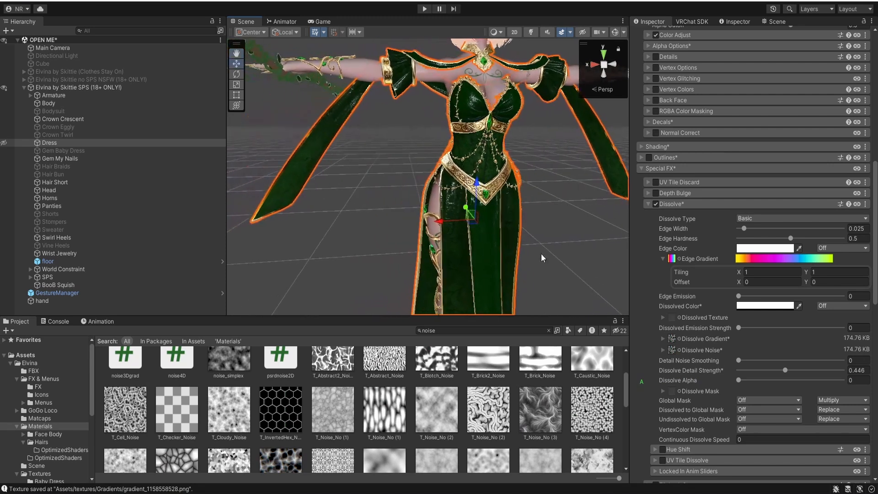
mouse_move(764, 380)
left_mouse_down()
mouse_move(743, 372)
mouse_move(759, 381)
left_mouse_up()
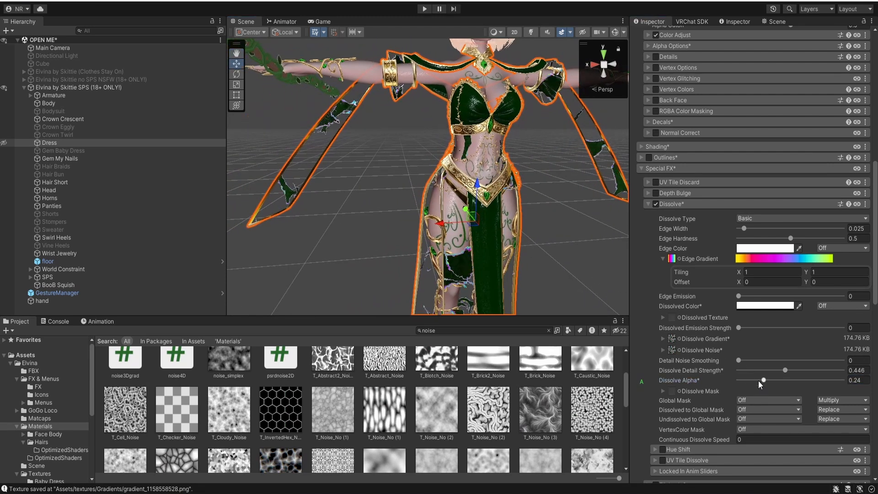
key("s")
right_click_drag(531, 203, 563, 189)
key("a")
key("w")
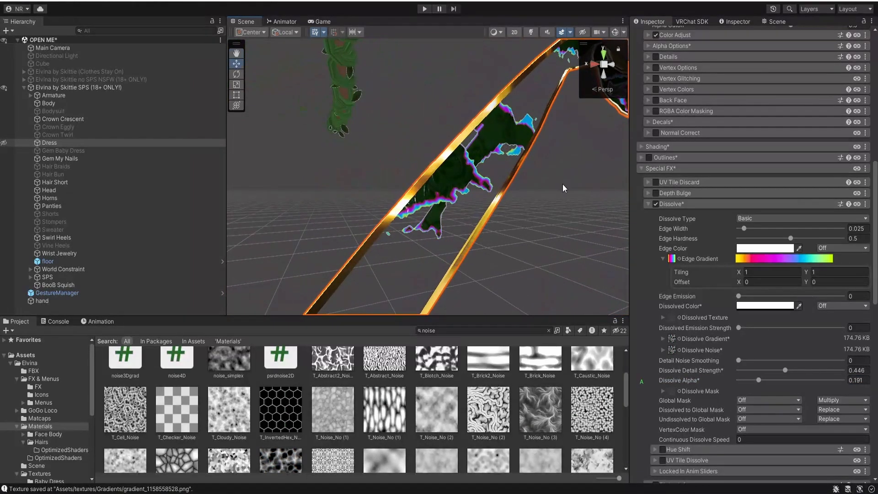
Set Edge Width to 0.023, Edge Hardness to 0.408 and Edge Emission to 1.01, and return Dissolve Alpha to 0
left_click_drag(753, 229, 782, 238)
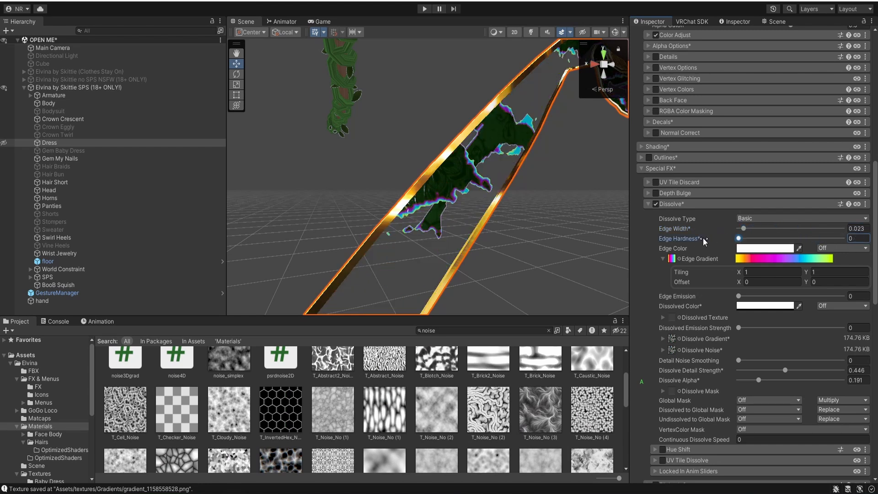
scroll(566, 235, "down", 4)
left_click_drag(566, 236, 609, 235, "alt")
middle_click_drag(540, 235, 618, 235)
left_click_drag(739, 296, 745, 295)
right_click_drag(516, 183, 530, 190)
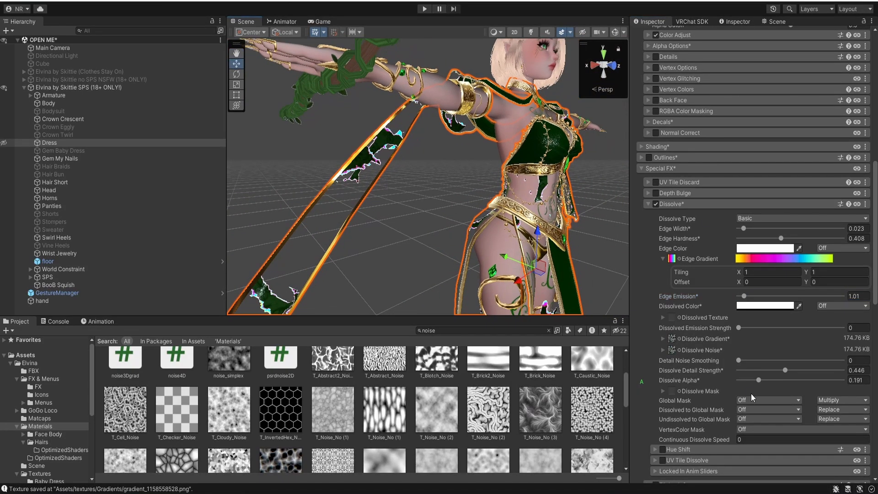
left_click_drag(760, 380, 685, 316)
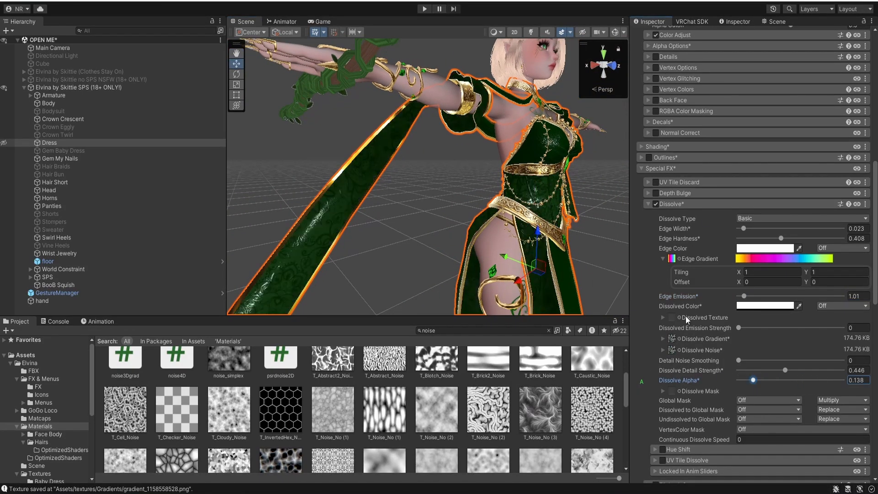
Change the Dissolve Type to Point2Point and preview it across the full dress, returning Dissolve Alpha to 0
left_click(748, 218)
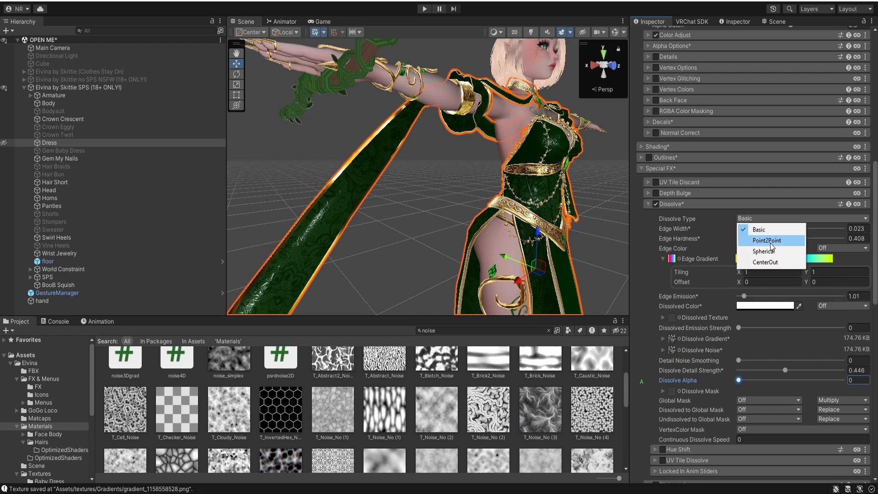
left_click(770, 241)
left_click_drag(612, 192, 500, 221, "alt")
scroll(500, 221, "down", 5)
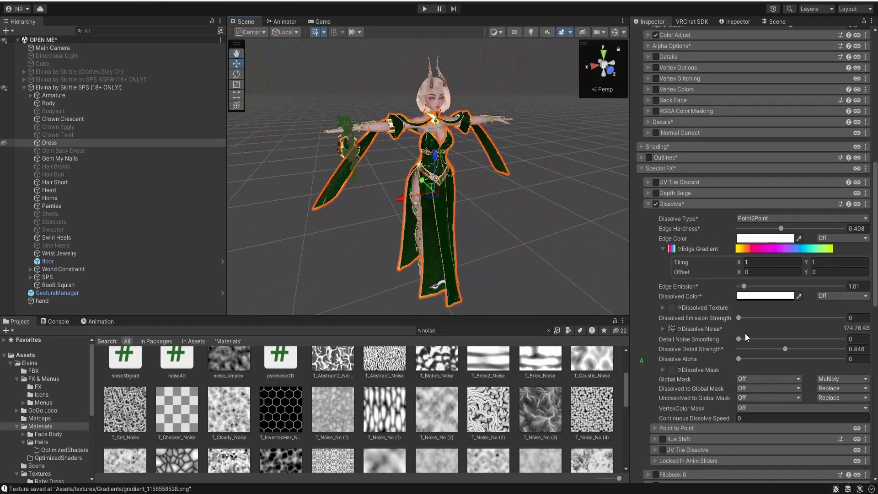
left_click_drag(738, 360, 703, 344)
Inspect the leftover dissolve at the dress hem and enable Clamp Dissolve in the Point to Point settings
left_click_drag(595, 256, 572, 235, "alt")
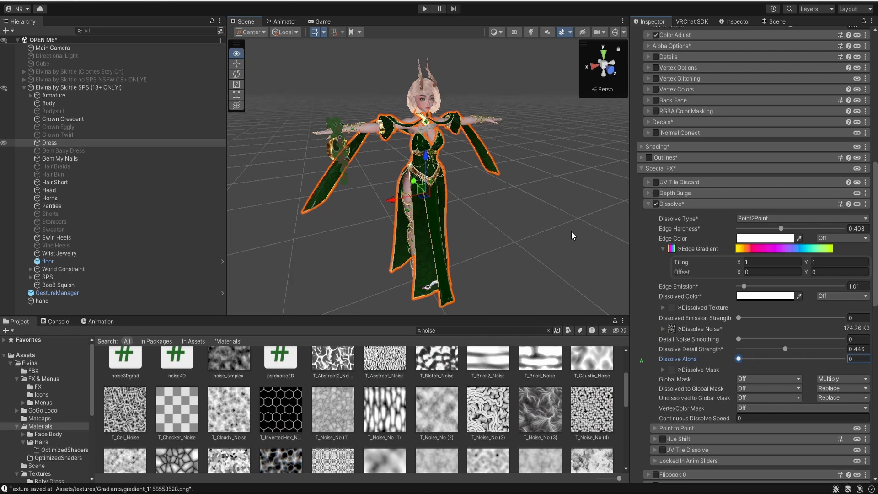
key("w")
right_click_drag(571, 235, 559, 213)
key("s")
key("w")
key("s")
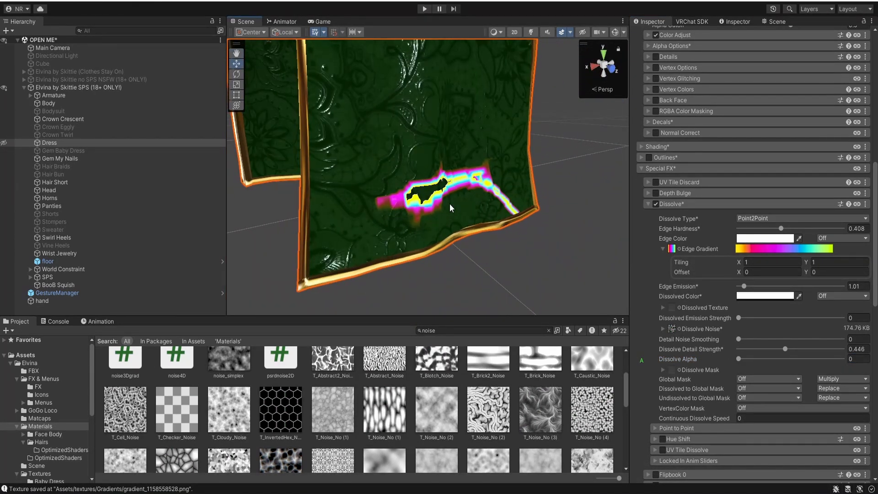
scroll(684, 380, "down", 6)
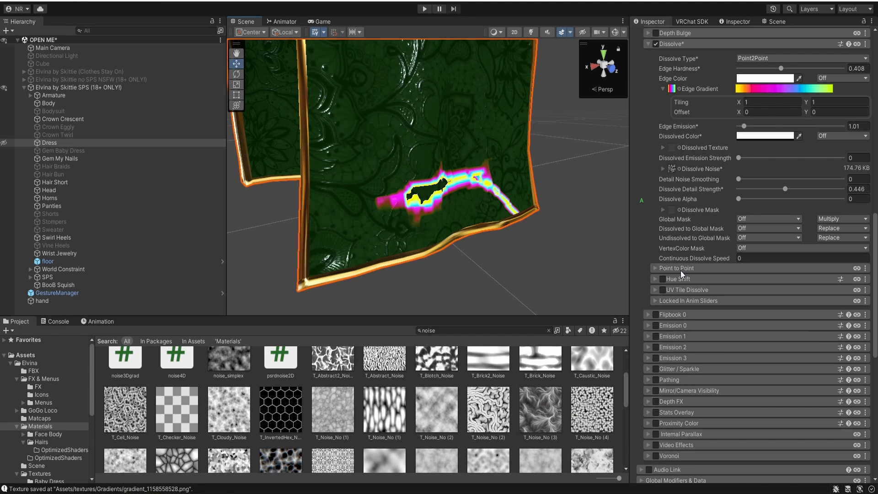
left_click(681, 270)
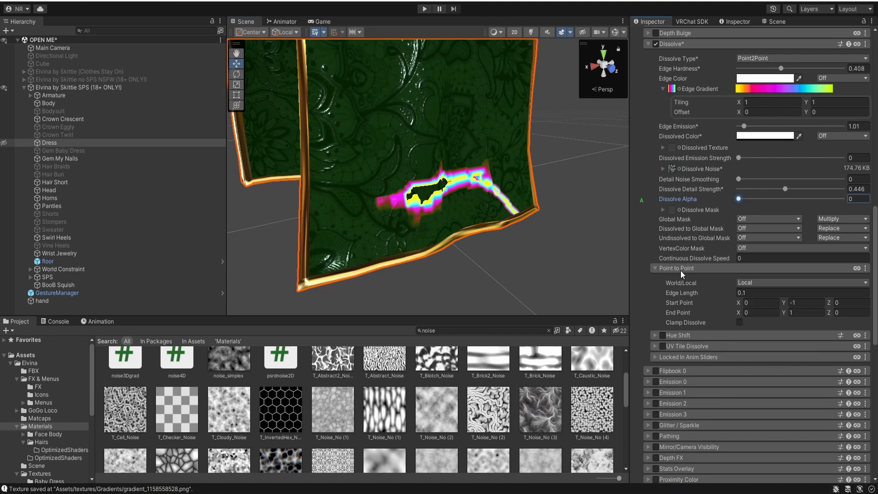
left_click(740, 323)
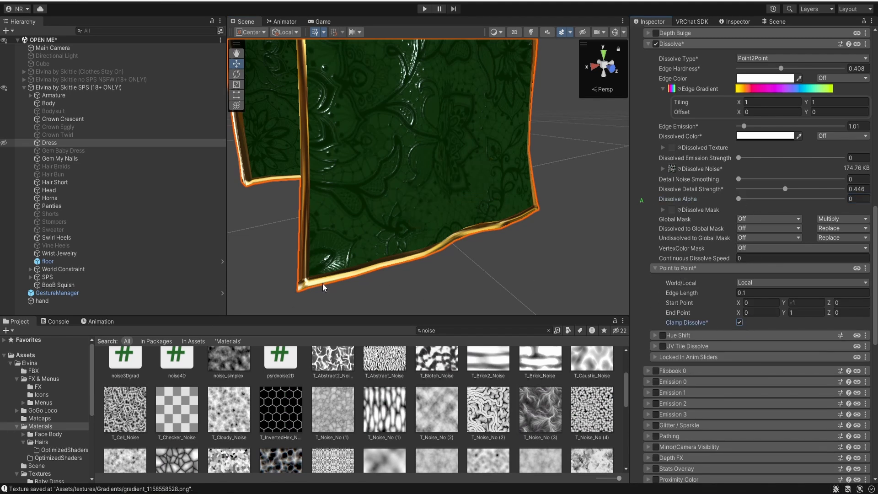
Preview the clamped dissolve by raising Dissolve Alpha to 1 and returning it to 0, and disable Clamp Dissolve
left_click_drag(740, 199, 843, 199)
right_click_drag(549, 230, 565, 183)
key("s")
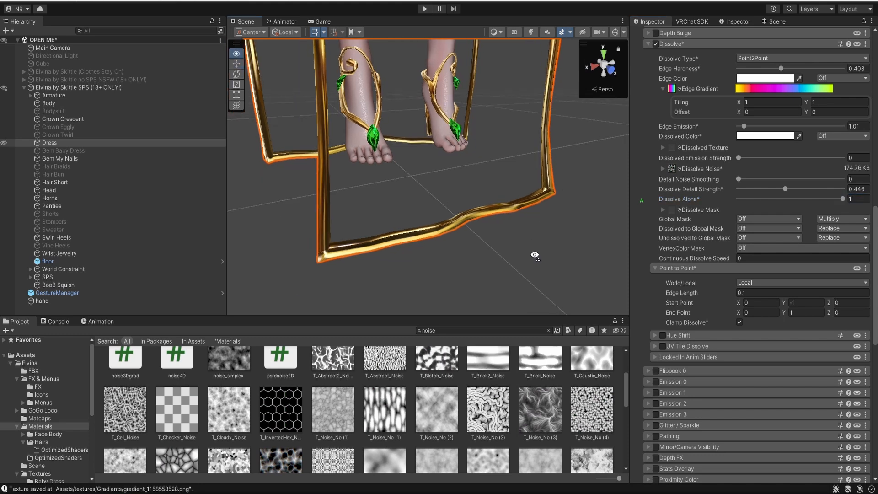
key("w")
key("s")
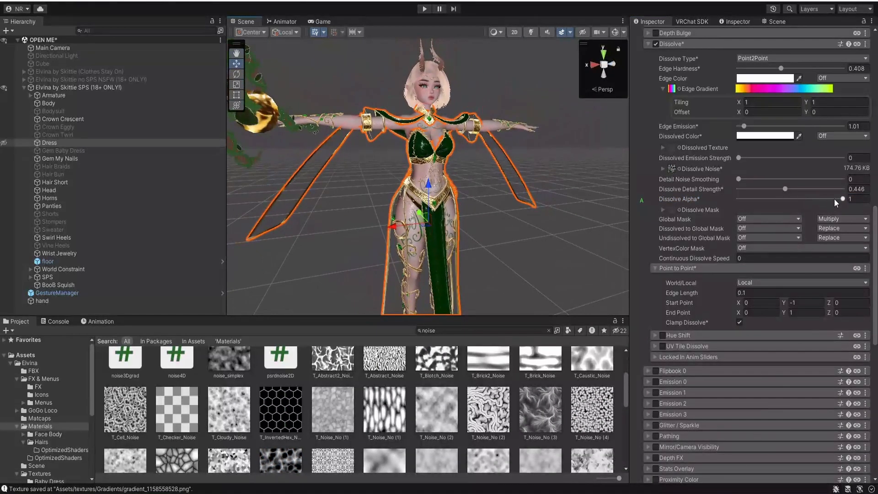
left_click_drag(834, 199, 668, 201)
key("w")
right_click_drag(496, 182, 496, 220)
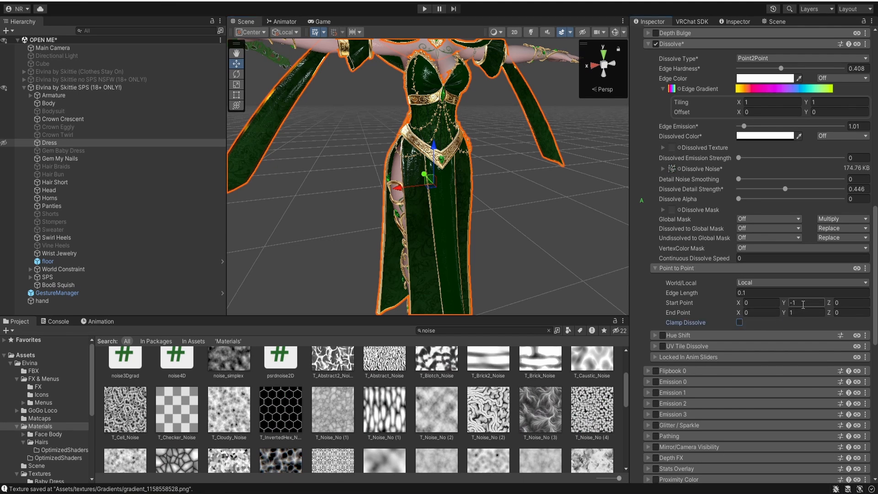
Try a Point to Point Start Point Y of -0.8 and examine the dissolve at the dress hem
right_click_drag(541, 212, 565, 240)
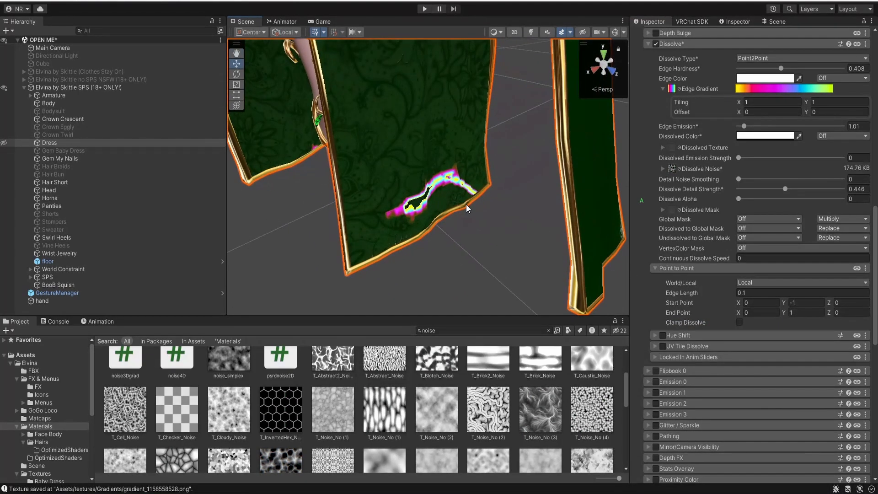
left_click(805, 302)
type("-")
type("0")
type(".")
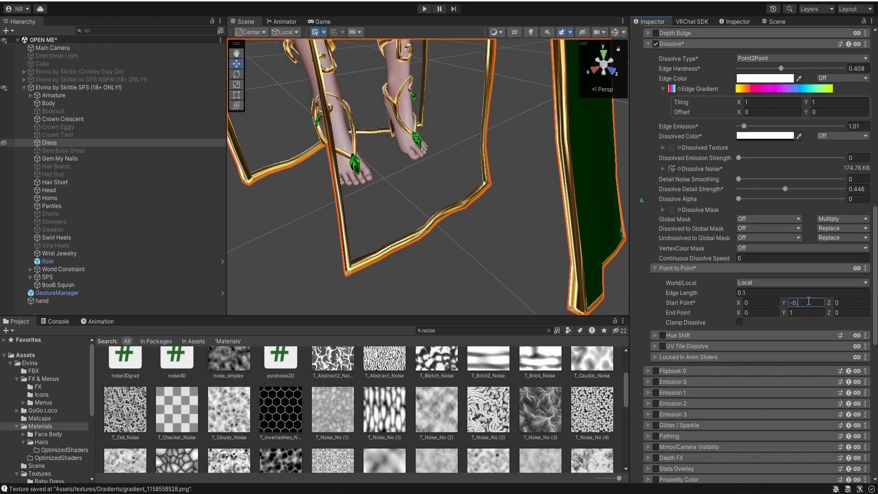
type("8")
right_click_drag(552, 212, 456, 215)
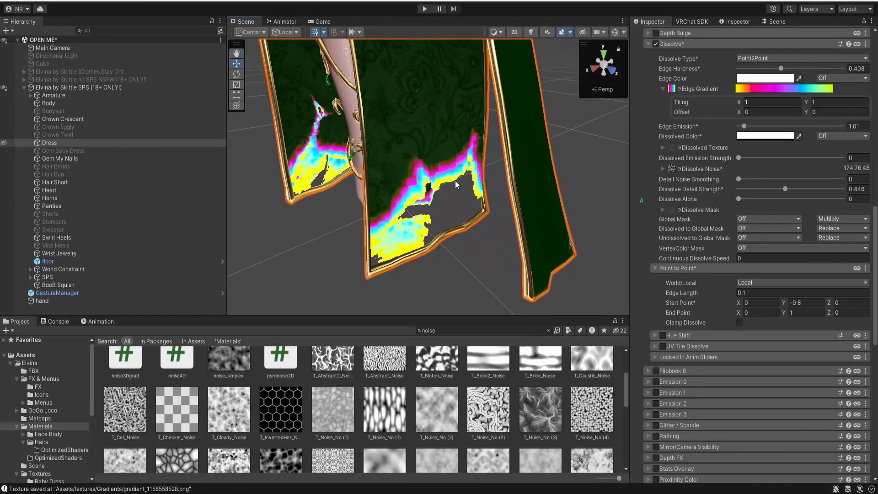
key("s")
key("d")
right_click_drag(476, 123, 436, 131)
key("w")
Set the Point to Point Start Point Y to -1.8 and the End Point Y to 1.8
left_click(819, 303)
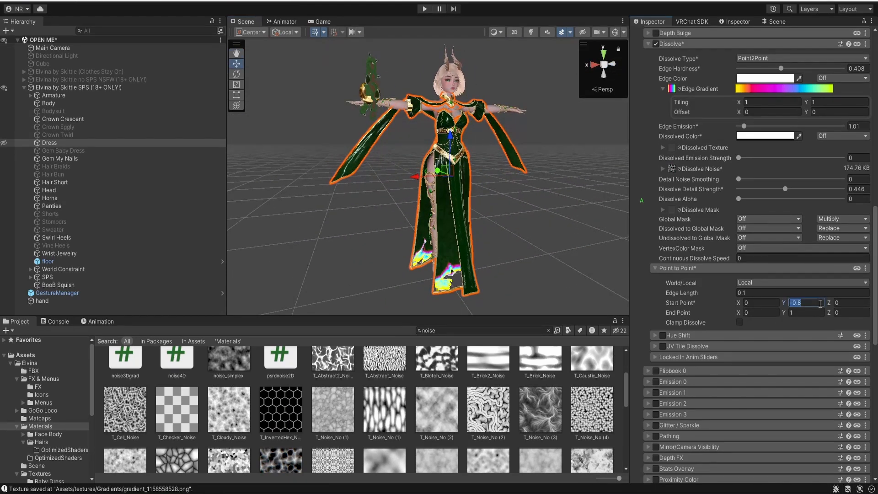
type("1")
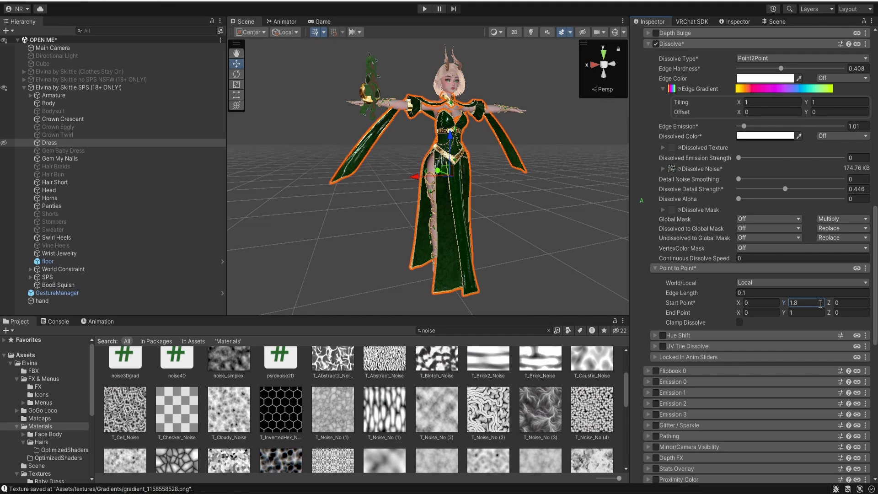
left_click(792, 313)
right_click_drag(520, 205, 537, 208)
Try X offsets of -0.39 for the Start Point and 0.48 for the End Point, and reset both to 0
left_click(756, 303)
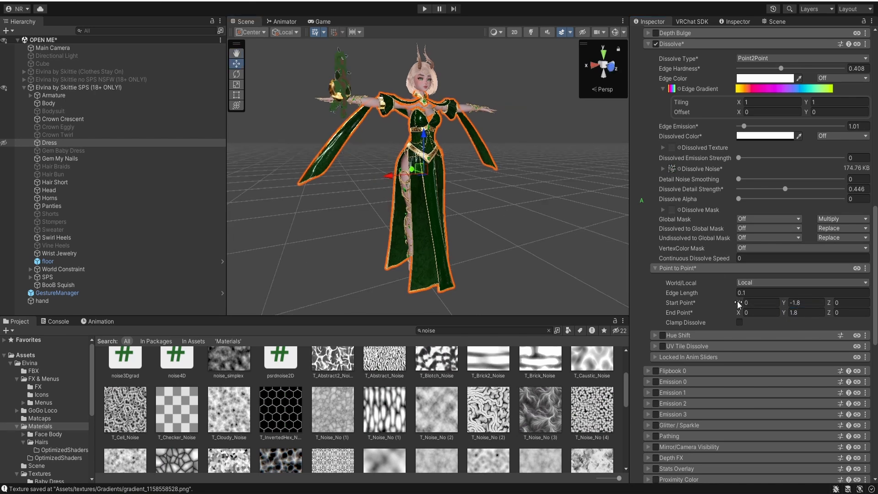
left_click_drag(739, 303, 759, 307)
left_click(747, 312)
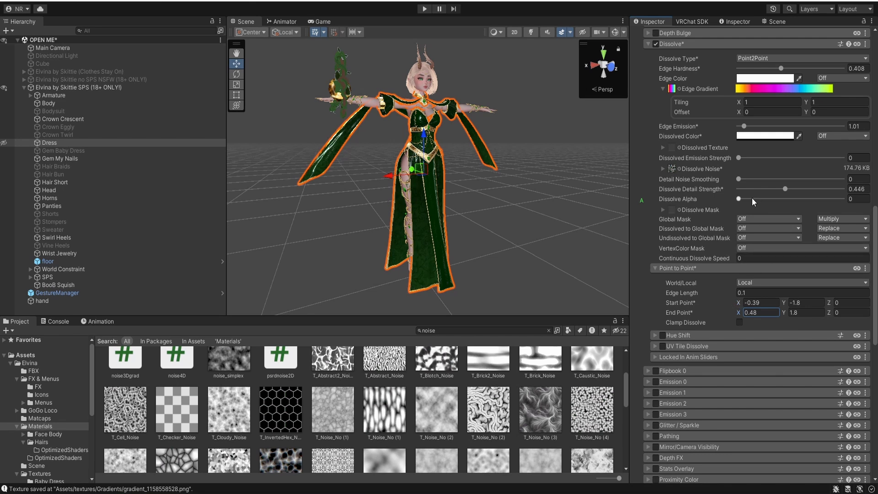
left_click_drag(752, 198, 680, 254)
left_click(768, 304)
type("0")
left_click(754, 313)
type("0")
Set Dissolve Alpha to 0.35, try an Edge Length of 0.28 on the dress and undo that length change
left_click_drag(762, 199, 775, 200)
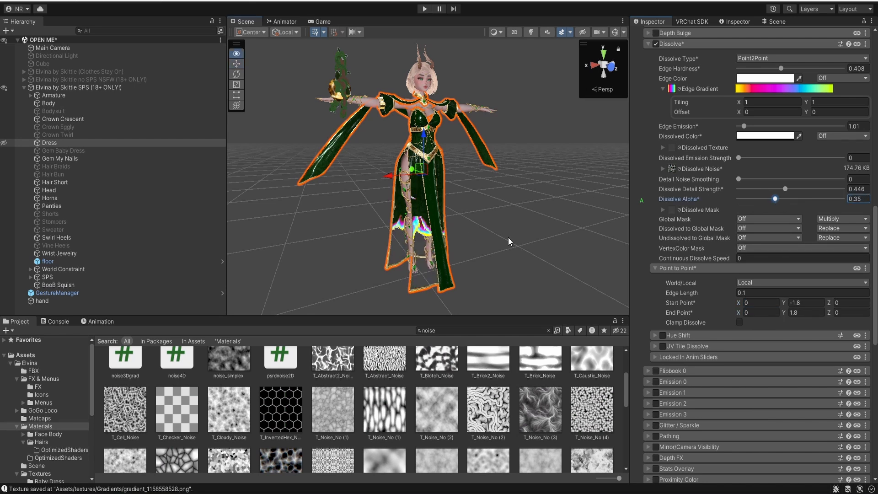
right_click_drag(508, 241, 602, 265)
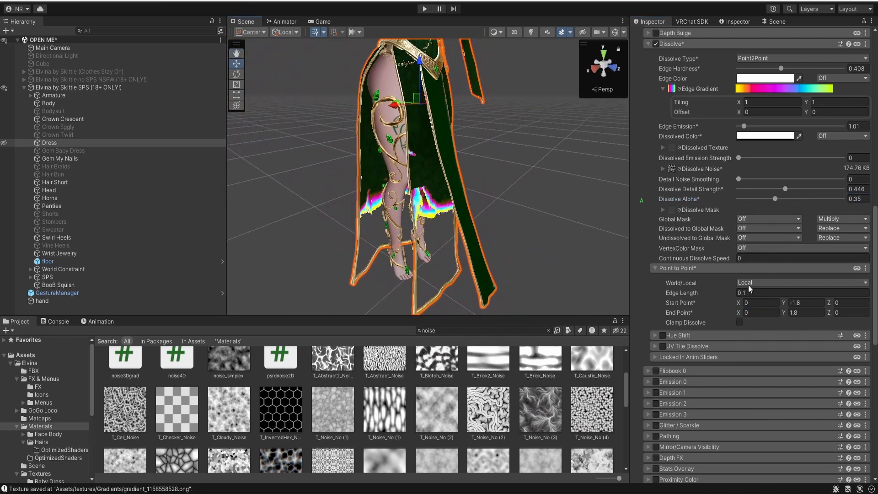
left_click(740, 293)
type("0.28")
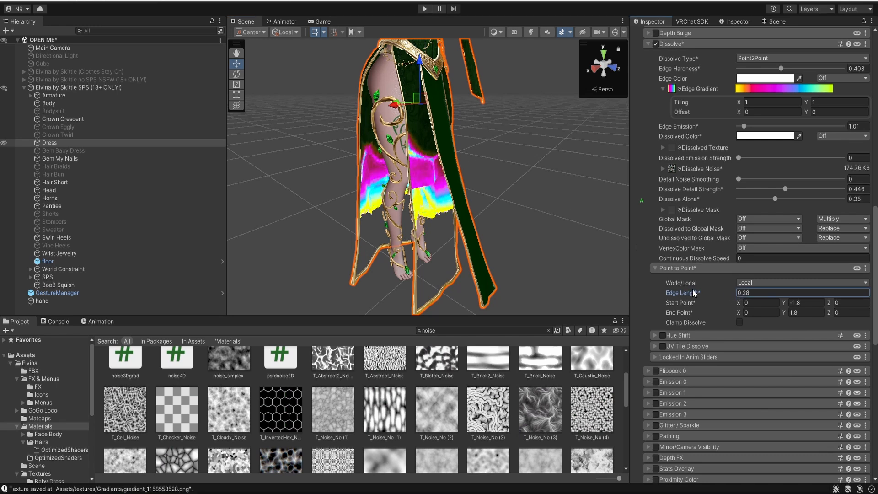
key("ctrl+z")
Change the dissolve's Edge Gradient to the light and dark blue preset
right_click_drag(517, 172, 560, 153)
scroll(561, 152, "down", 3)
left_click(773, 89)
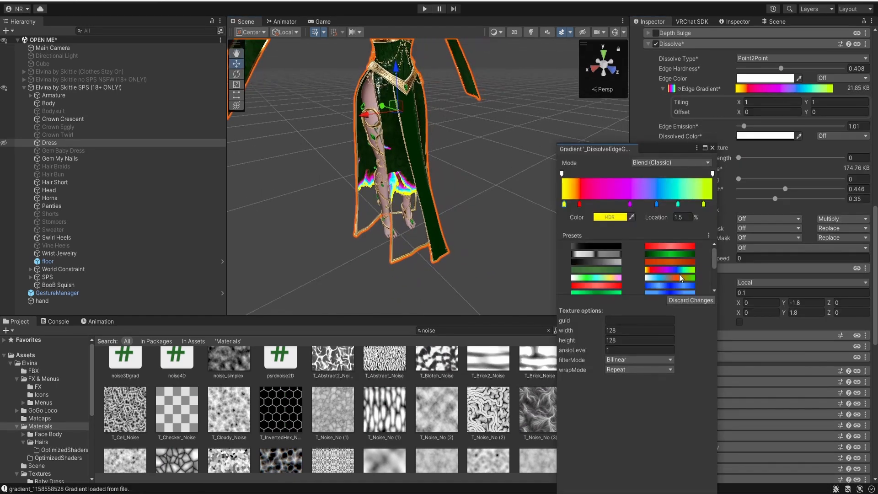
left_click(674, 285)
left_click(712, 148)
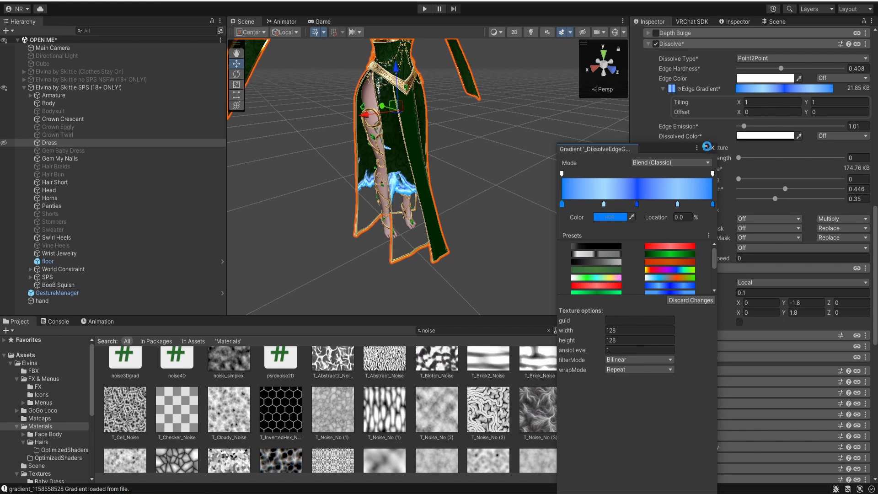
Examine the blue dissolve edge across the full dress and review the Dissolve settings
key("w")
right_click_drag(484, 194, 439, 201)
key("s")
key("w")
key("s")
scroll(695, 223, "up", 5)
scroll(696, 224, "up", 2)
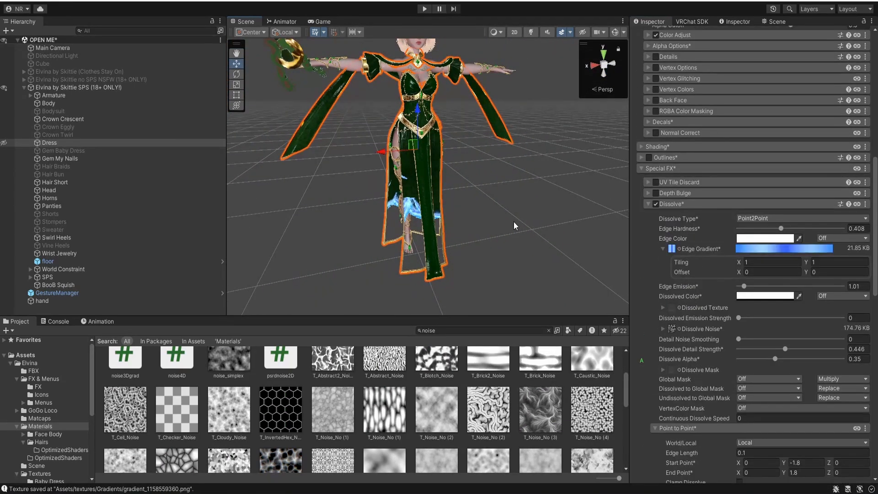
scroll(704, 316, "down", 2)
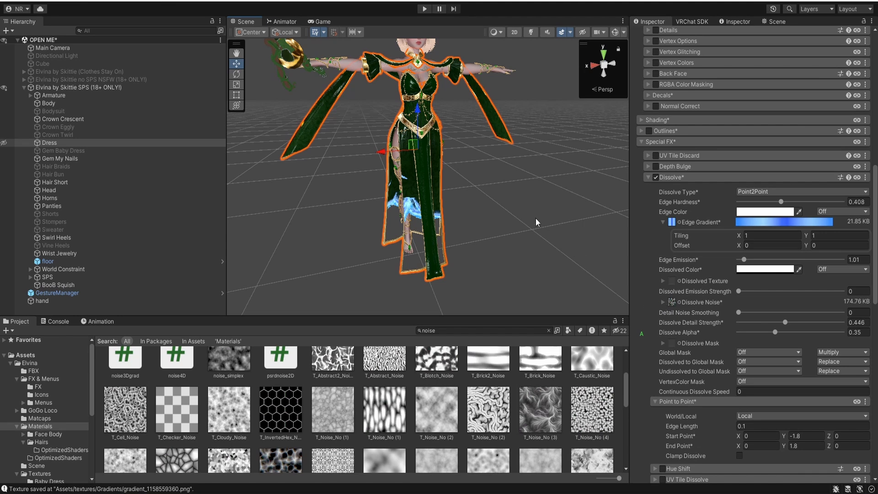
Set Dissolve Alpha to 0.363 and the Dissolve Noise tiling to 5 in X and Y
key("w")
key("a")
right_click_drag(536, 221, 679, 242)
mouse_move(775, 332)
left_mouse_down()
mouse_move(756, 333)
mouse_move(783, 333)
mouse_move(763, 332)
left_mouse_up()
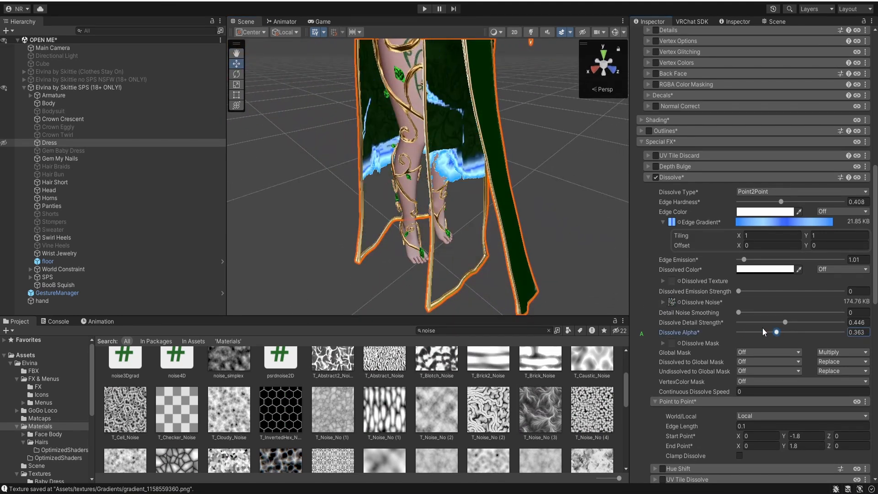
left_click(663, 302)
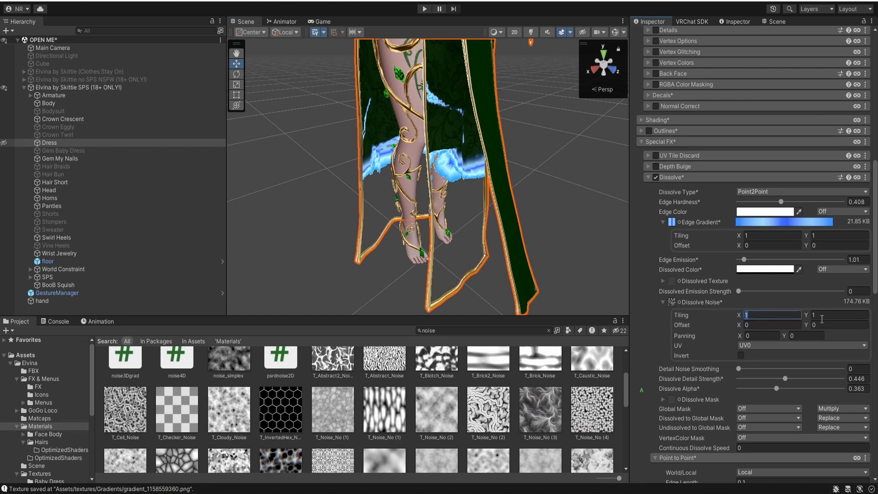
type("5")
key("Tab")
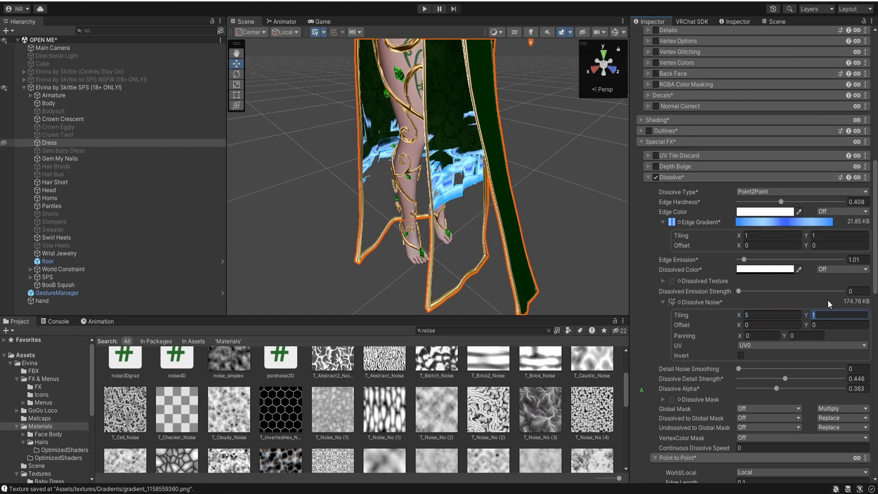
type("5")
scroll(504, 180, "up", 3)
right_click_drag(503, 180, 533, 189)
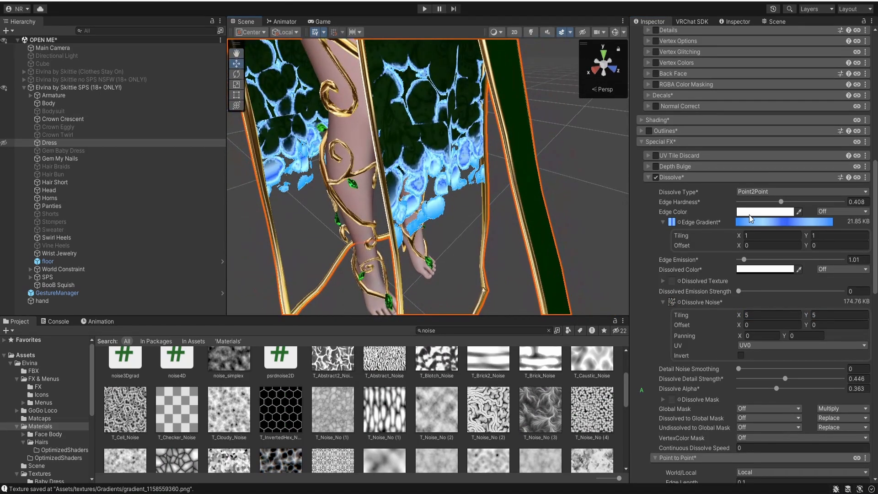
Set Edge Hardness to 0, Dissolve Detail Strength to 0.279 and Edge Emission to 0.66
left_click_drag(781, 201, 732, 202)
left_click(734, 201)
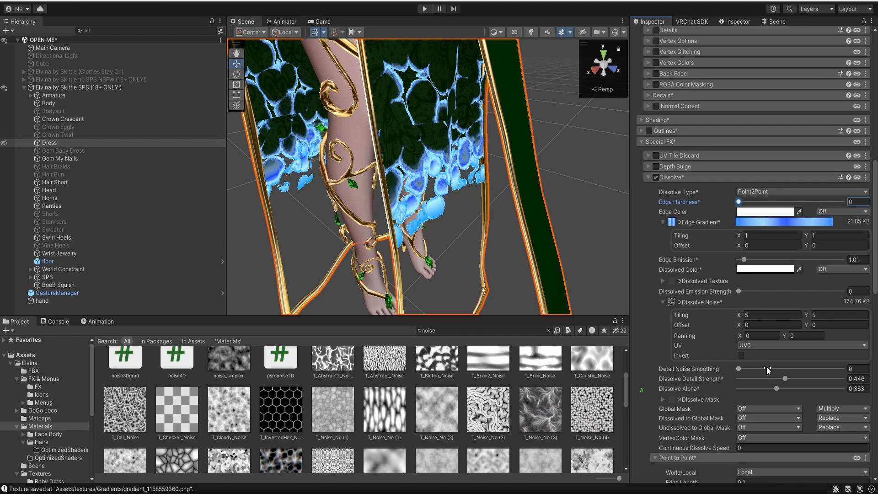
left_click_drag(786, 380, 767, 379)
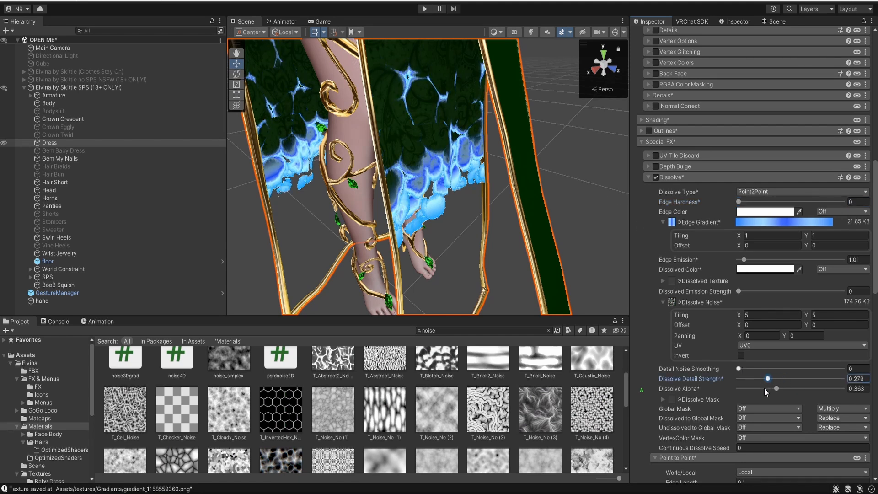
left_click_drag(742, 259, 742, 261)
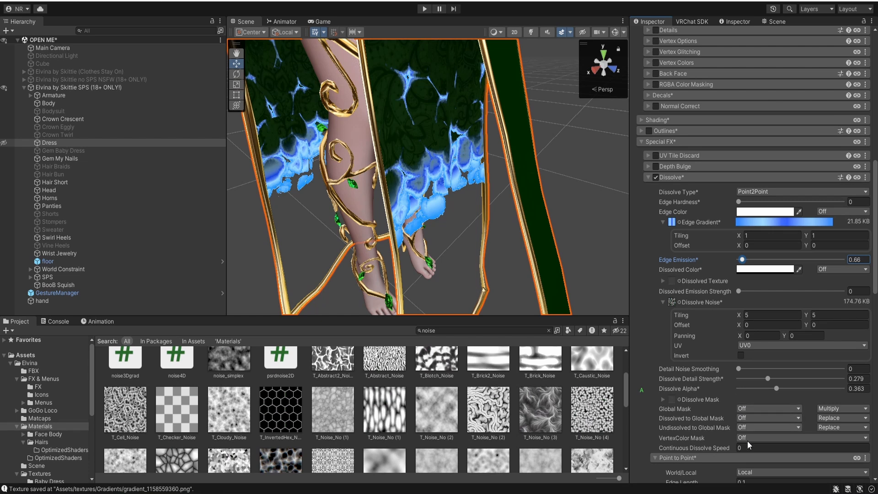
Raise Dissolve Alpha to 0.477 and examine the blue dissolve edge on the sleeve up close
mouse_move(778, 385)
left_mouse_down()
mouse_move(758, 386)
mouse_move(788, 388)
left_mouse_up()
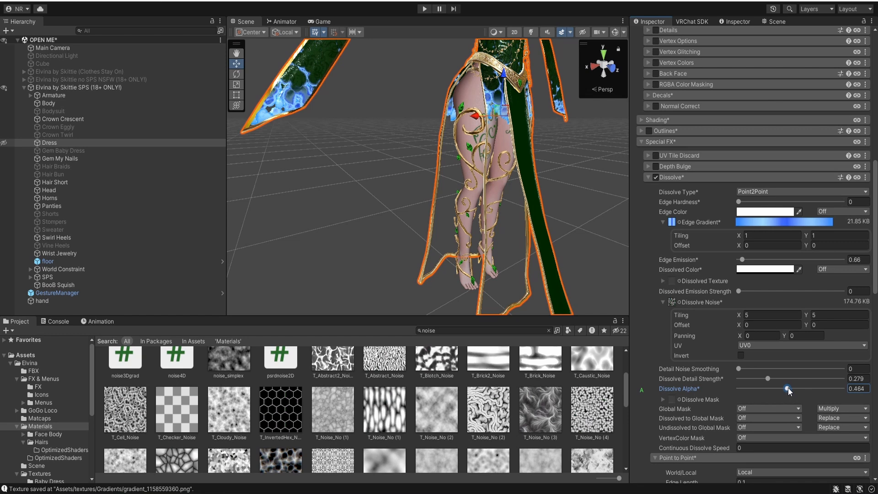
right_click_drag(549, 199, 510, 168)
scroll(510, 169, "up", 5)
middle_click_drag(510, 169, 556, 193)
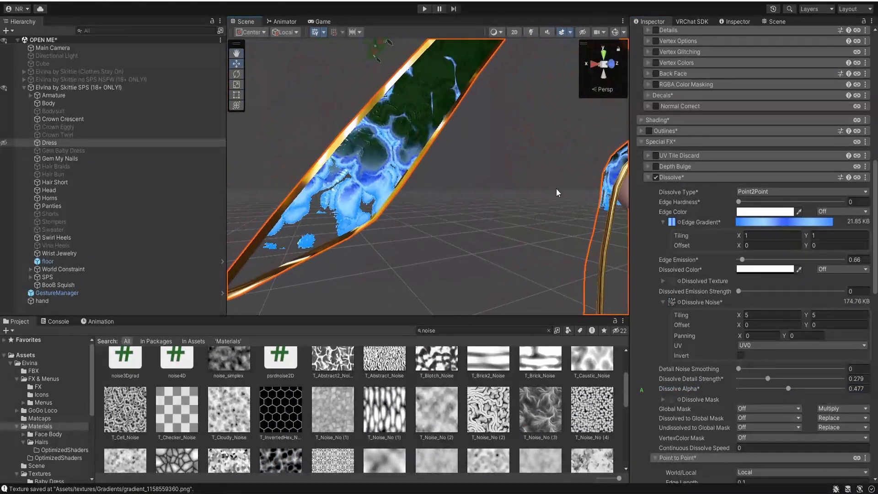
Set the Dissolve Noise panning Y to 1, preview the moving edge at Dissolve Alpha 0.35 and return the alpha to 0
left_click(794, 334)
type("1")
right_click_drag(498, 183, 505, 191)
key("s")
left_click_drag(787, 388, 775, 387)
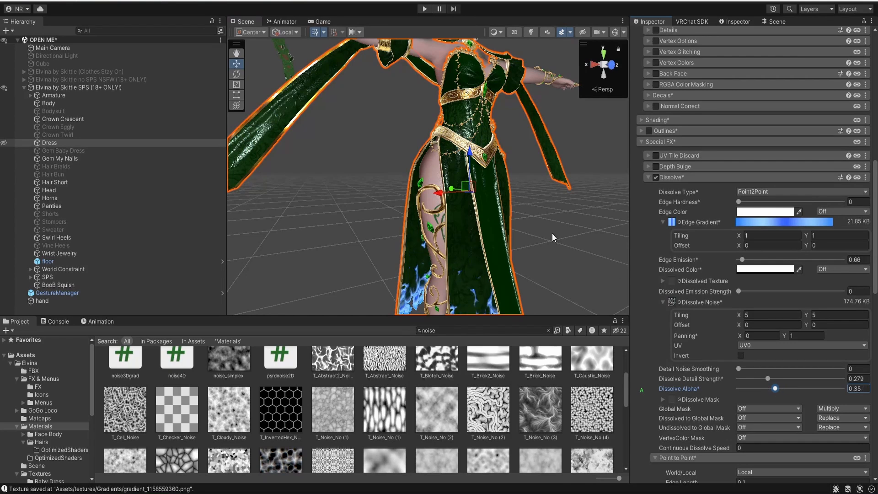
right_click_drag(553, 238, 565, 279)
left_click_drag(770, 388, 721, 385)
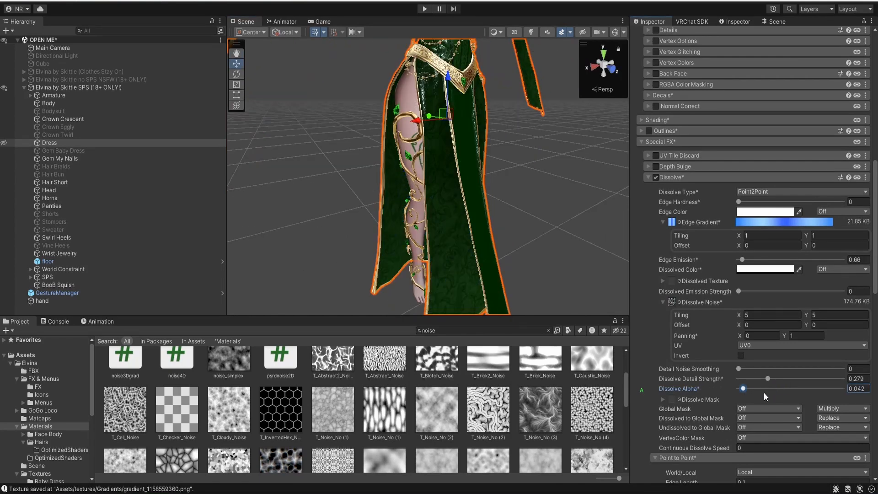
Enable Clamp Dissolve in the Point to Point settings and collapse that section
scroll(686, 379, "down", 3)
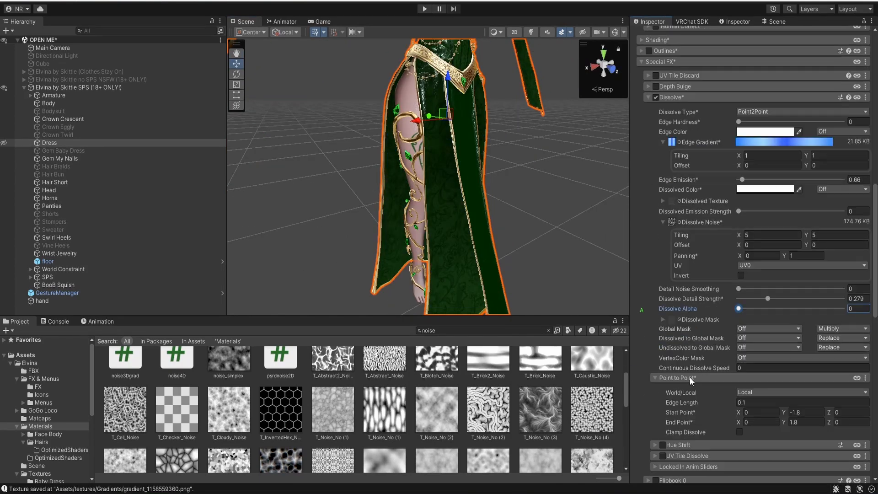
left_click(741, 430)
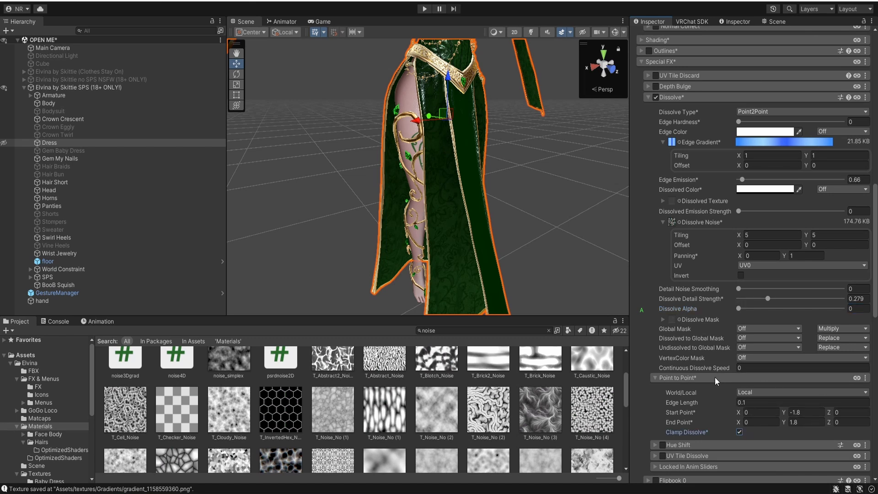
left_click(713, 379)
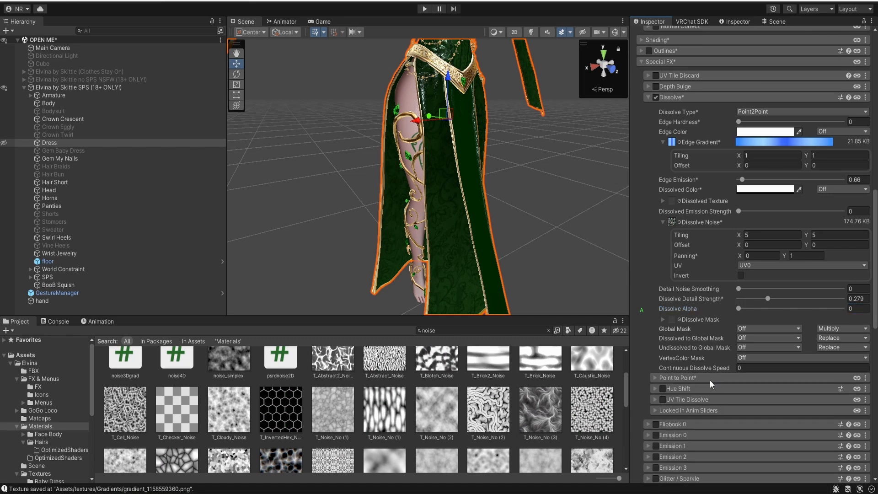
Expand the UV Tile Dissolve settings and look over the full dress on the avatar
scroll(479, 209, "down", 5)
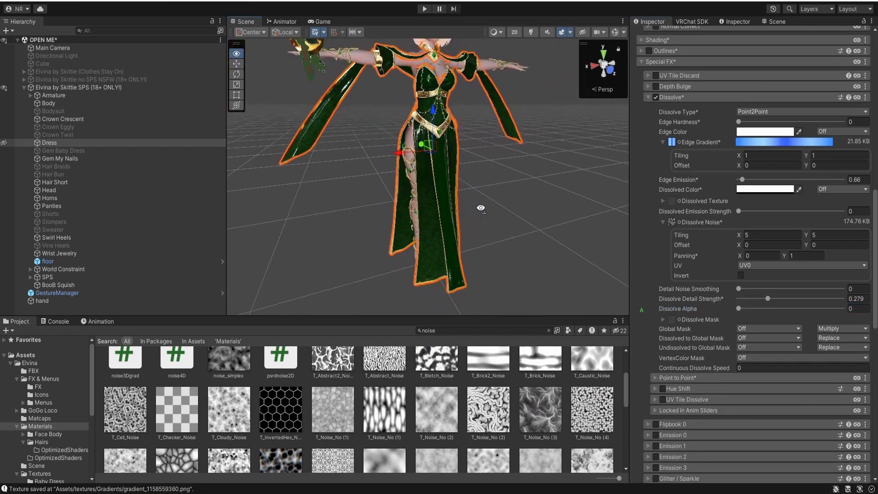
left_click(686, 400)
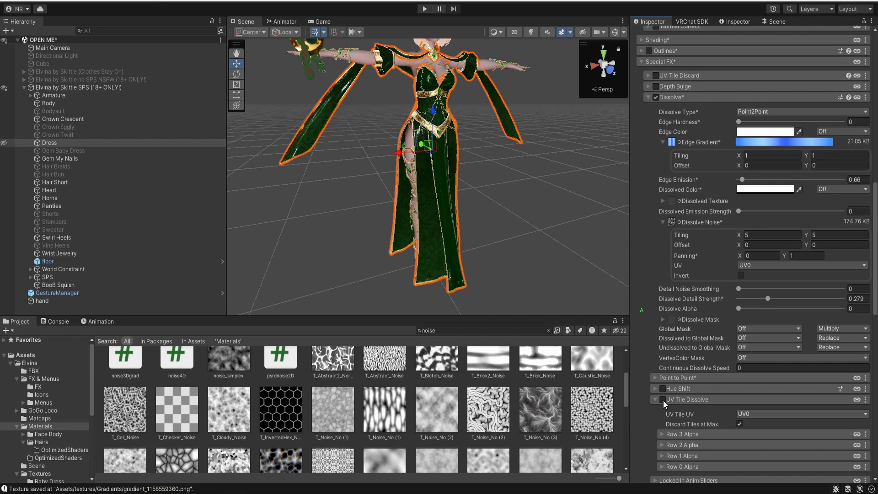
right_click_drag(551, 218, 540, 202)
key("s")
key("w")
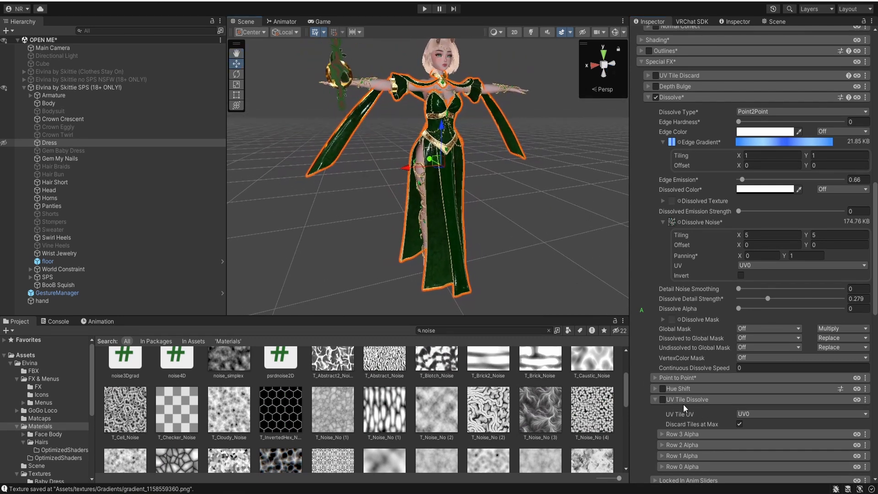
Copy the dress material's Dissolve settings and clear the noise search to return to the Materials folder
left_click(864, 97)
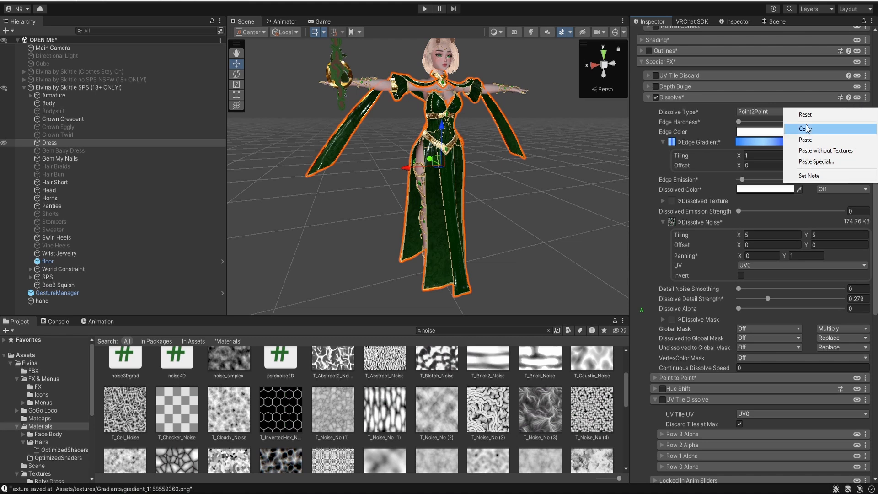
left_click(805, 127)
left_click(548, 330)
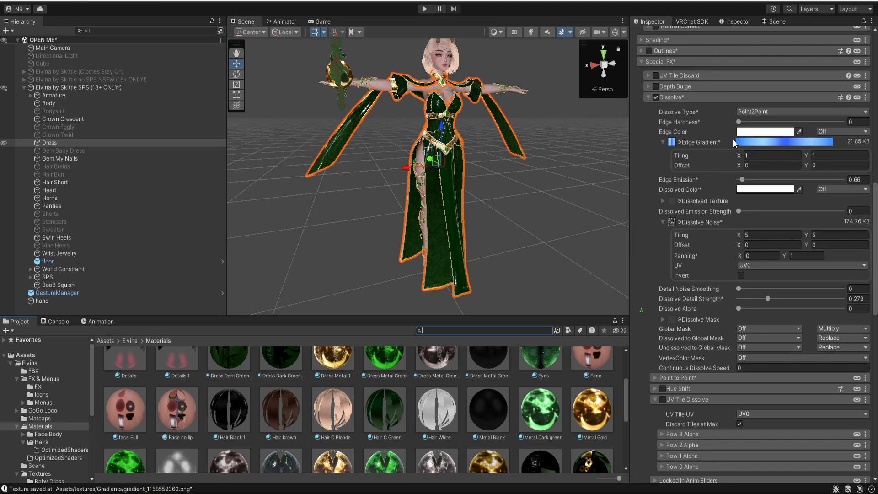
Select every material from Baby Dress through W White and paste the copied Dissolve settings onto all of them
scroll(457, 402, "up", 3)
left_click(280, 375)
left_click(400, 383, "shift")
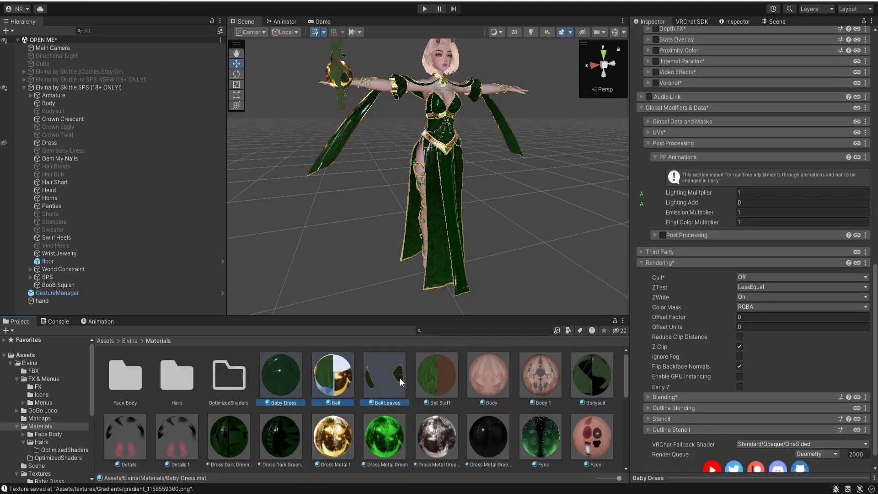
left_click(271, 375)
scroll(422, 380, "down", 5)
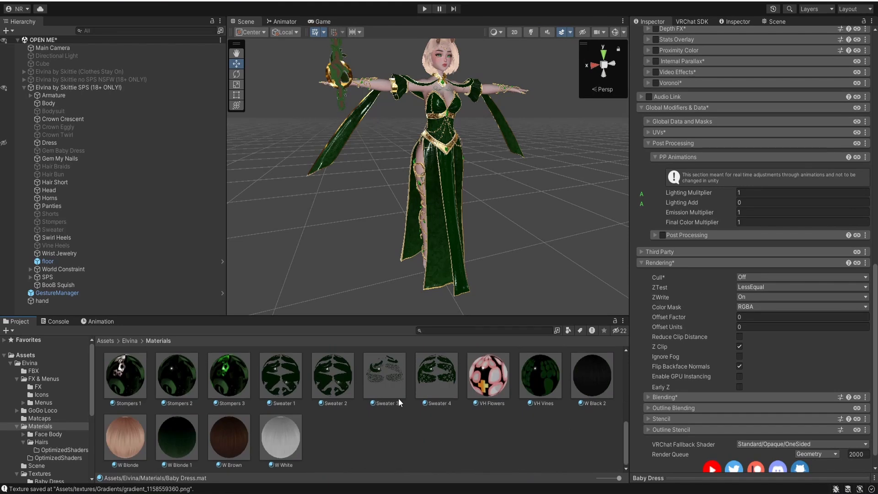
left_click(296, 445, "shift")
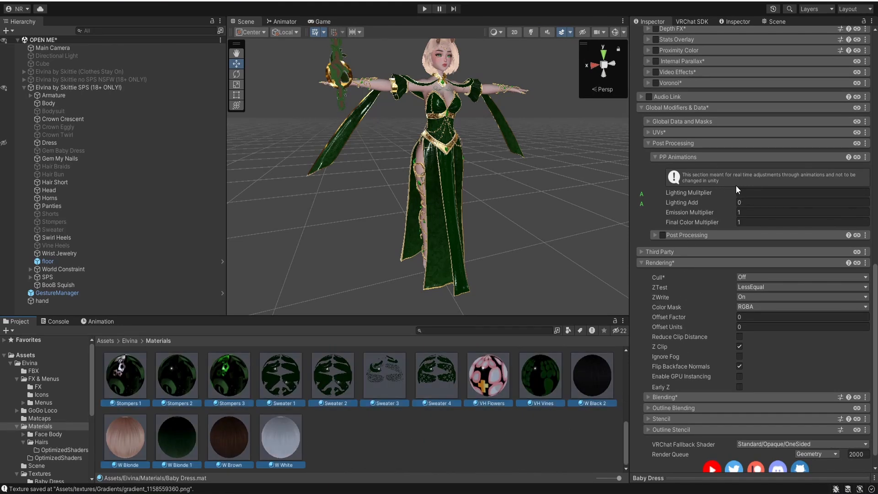
scroll(708, 153, "up", 4)
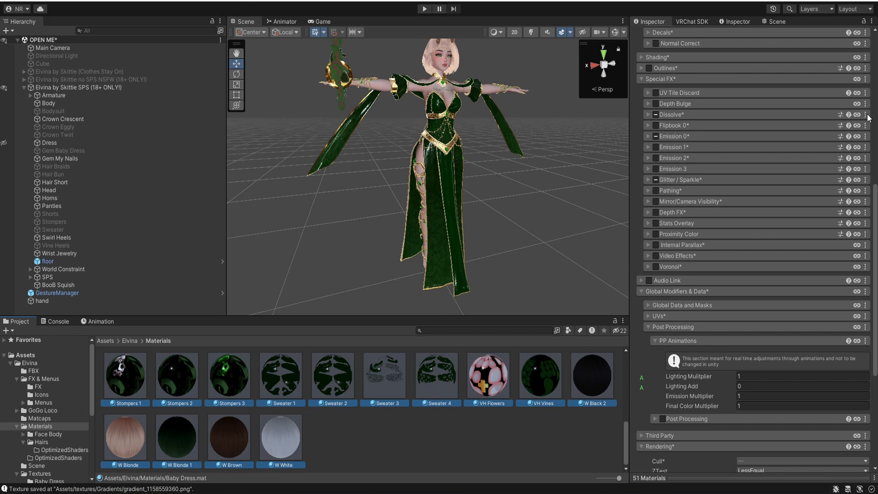
left_click(866, 114)
left_click(805, 156)
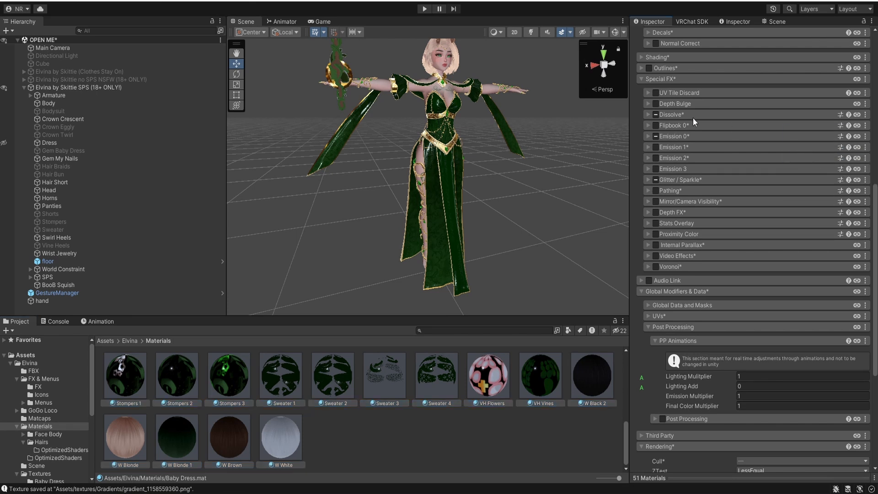
Raise Dissolve Alpha to 1 on all selected materials and examine the avatar and material thumbnails for parts that do not dissolve
left_click(672, 113)
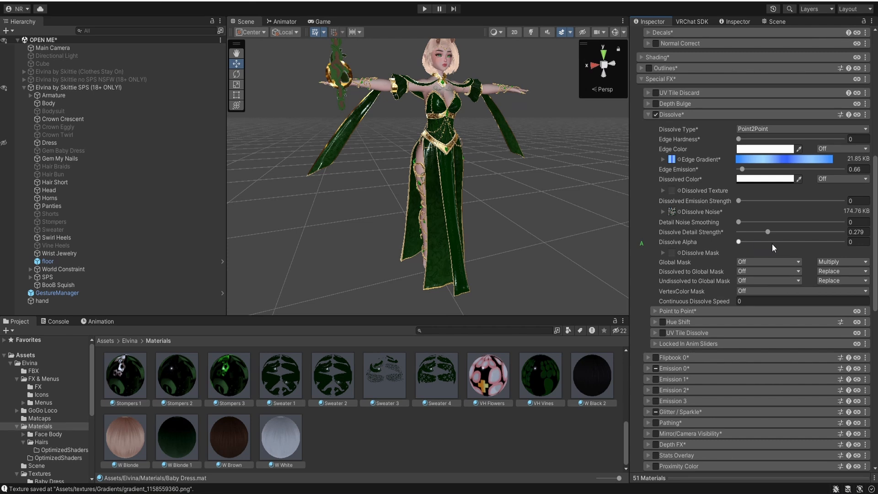
left_click_drag(852, 241, 861, 242)
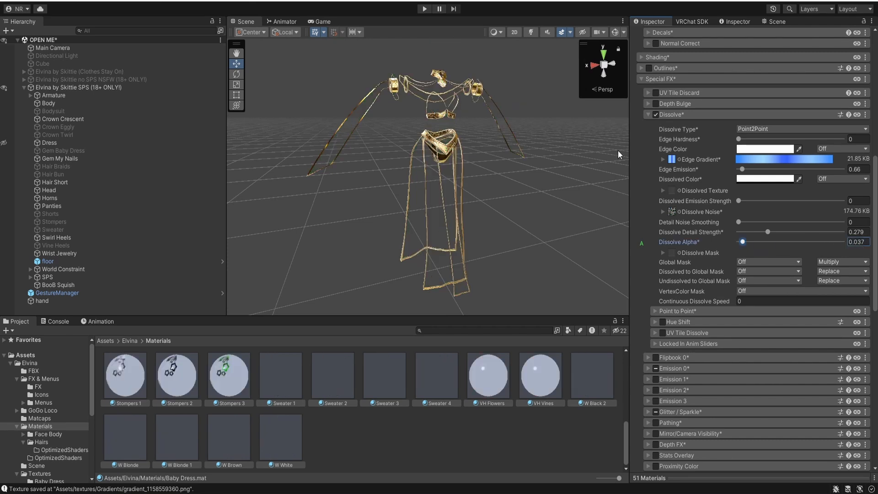
right_click_drag(548, 141, 458, 311)
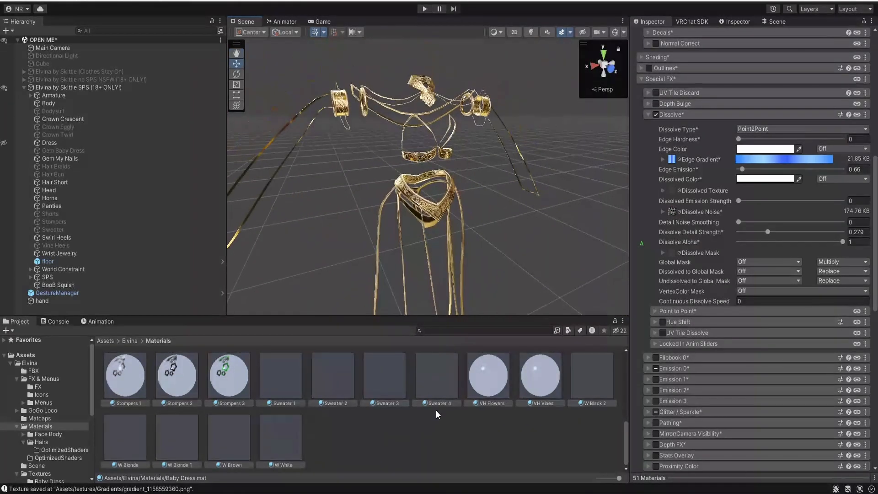
scroll(439, 394, "up", 2)
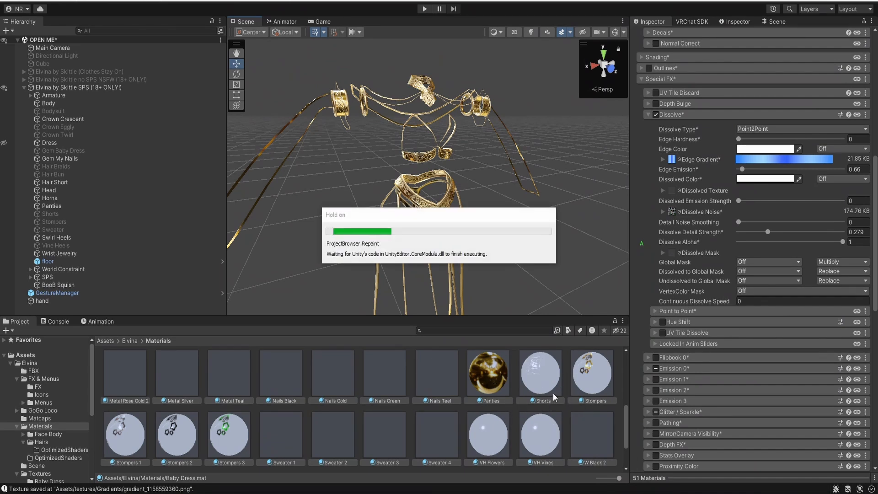
scroll(534, 449, "down", 2)
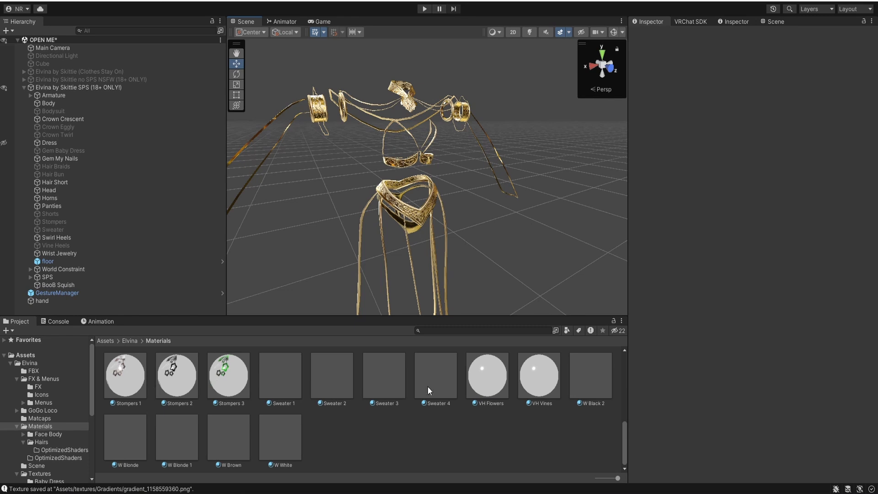
Set the rendering mode of the VH Vines and VH Flowers materials to Cutout
left_click(551, 391)
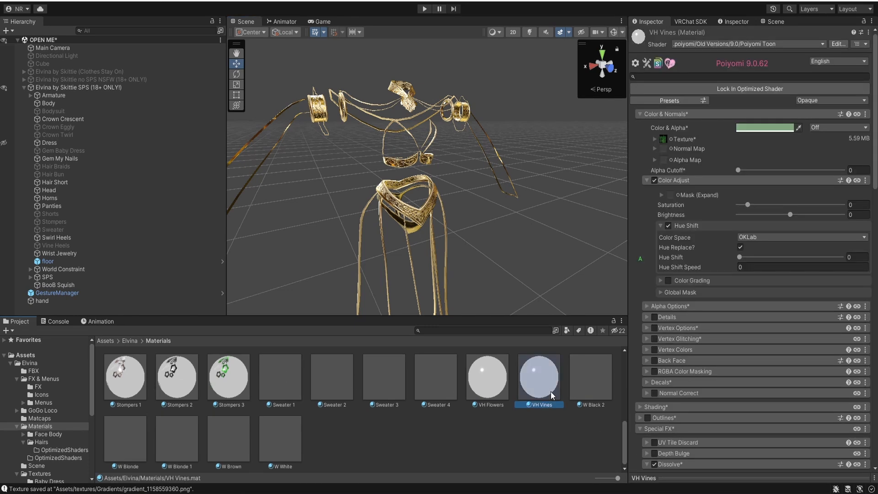
left_click(803, 104)
left_click(813, 126)
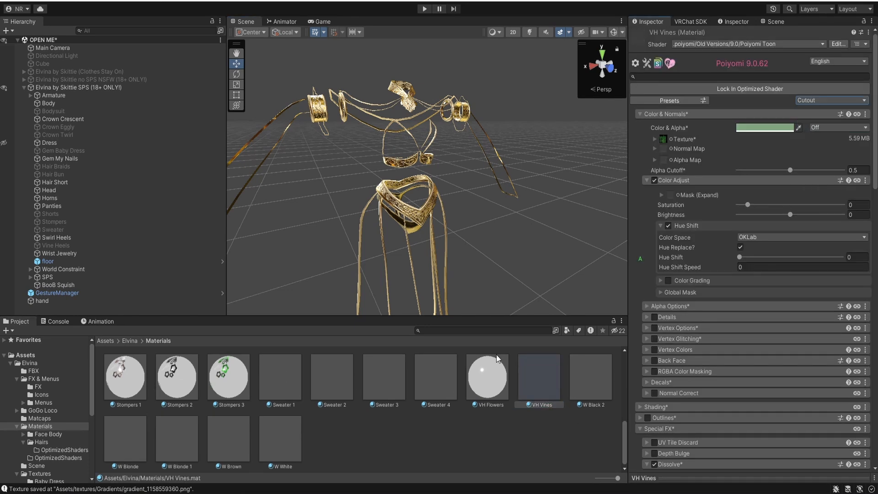
left_click(488, 389)
left_click(817, 102)
left_click(813, 126)
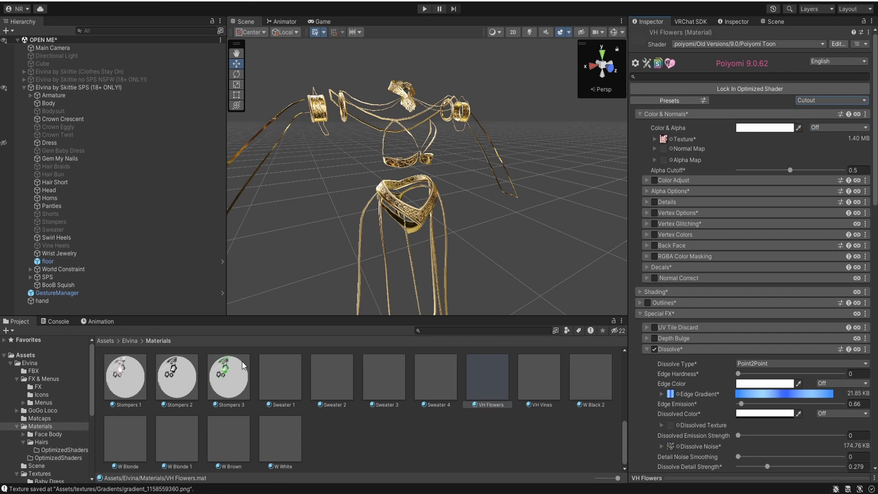
Set the rendering mode of the Stompers 1, Stompers 2 and Stompers 3 materials to Cutout
left_click(228, 376)
left_click(816, 100)
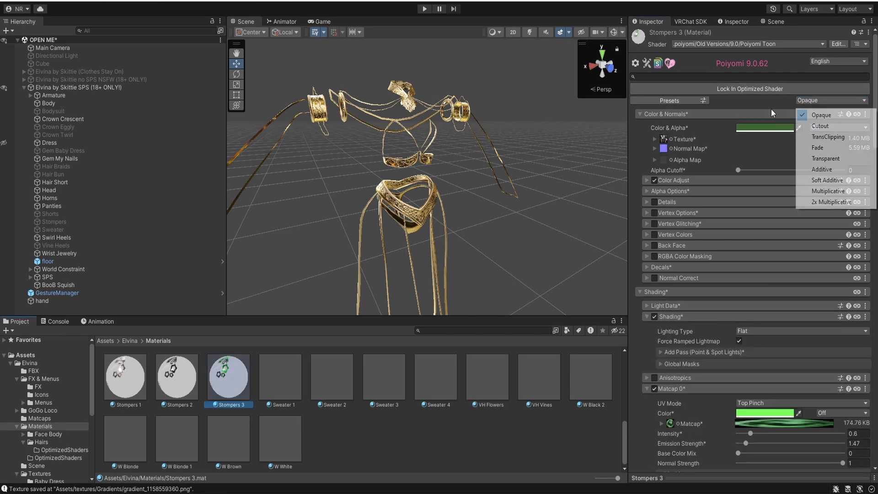
left_click(142, 382)
left_click(229, 376, "shift")
left_click(817, 101)
left_click(813, 125)
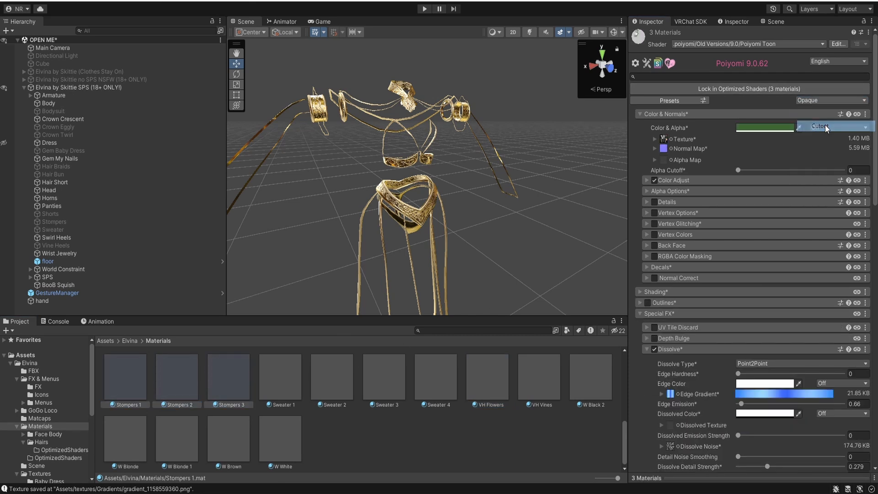
Set the rendering mode of the Shorts, Stompers and Panties materials to Cutout
scroll(523, 434, "up", 5)
scroll(545, 437, "down", 1)
left_click(545, 437, "shift")
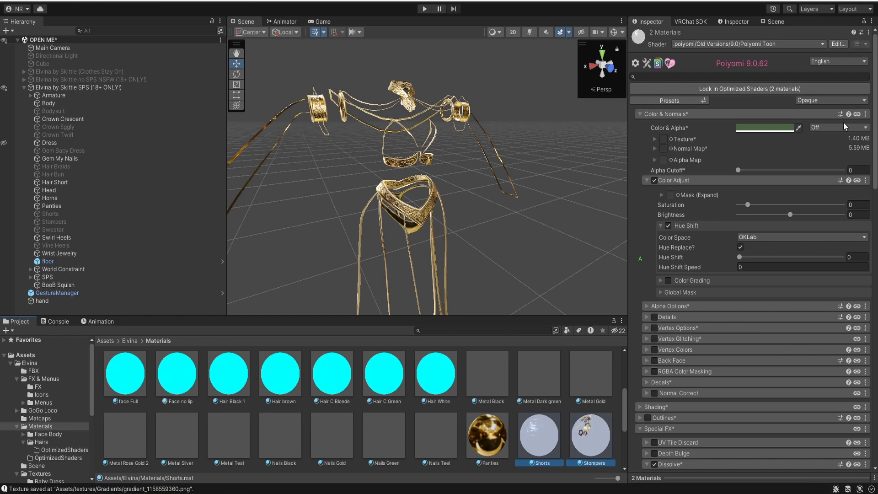
left_click(817, 100)
left_click(824, 126)
left_click(488, 434)
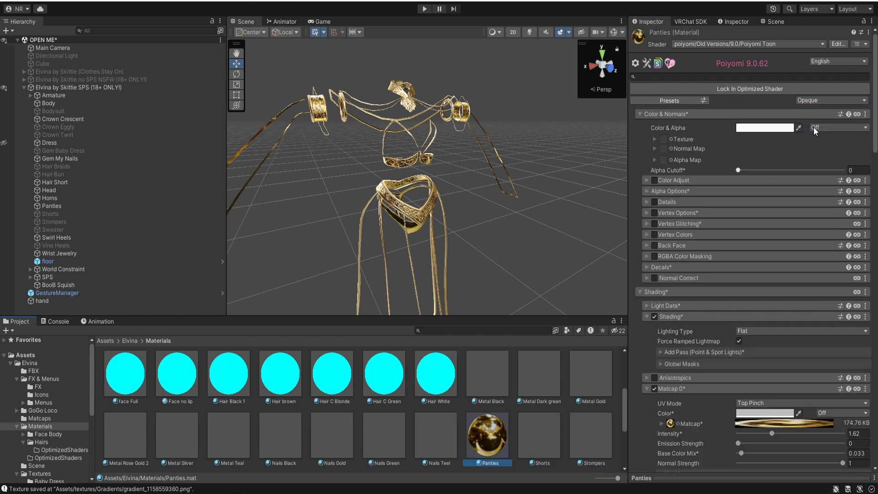
left_click(810, 100)
left_click(814, 125)
Check the Hair White material's rendering mode and set the Baby Dress and Bodysuit materials to Cutout
left_click(429, 380)
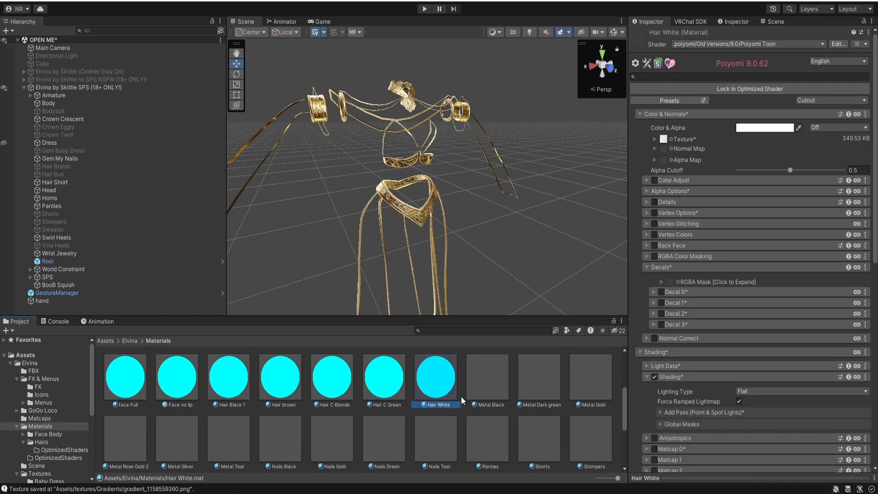
scroll(462, 398, "up", 1)
scroll(497, 407, "up", 1)
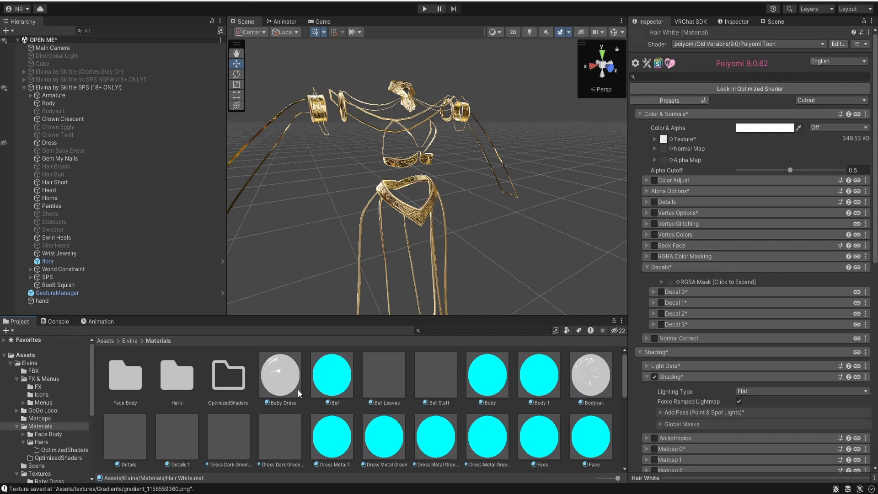
left_click(297, 389)
left_click(607, 370, "ctrl")
left_click(819, 100)
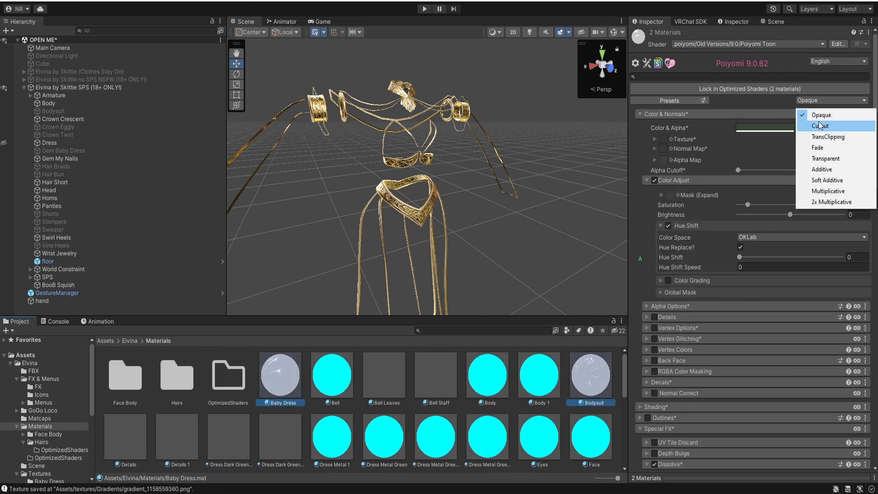
left_click(814, 124)
Reselect all materials from Baby Dress through W White and undo their full Dissolve Alpha
left_click(375, 384)
left_click(281, 379)
scroll(391, 376, "down", 5)
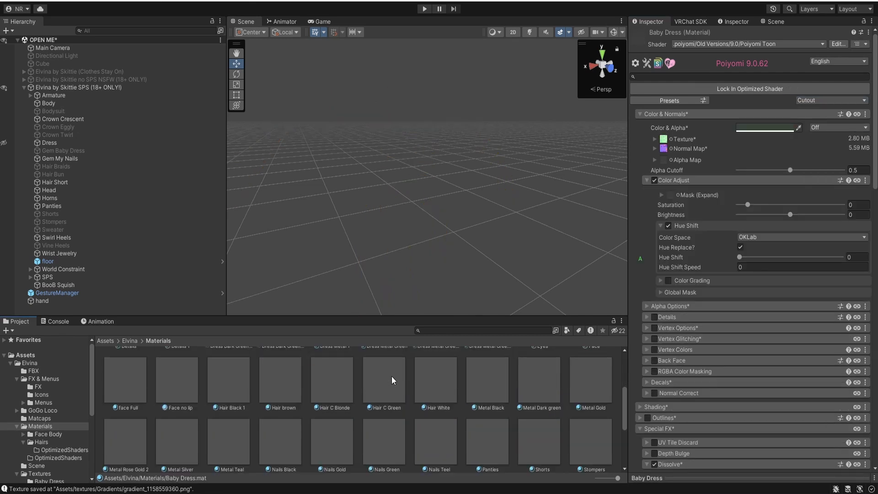
left_click(296, 438, "shift")
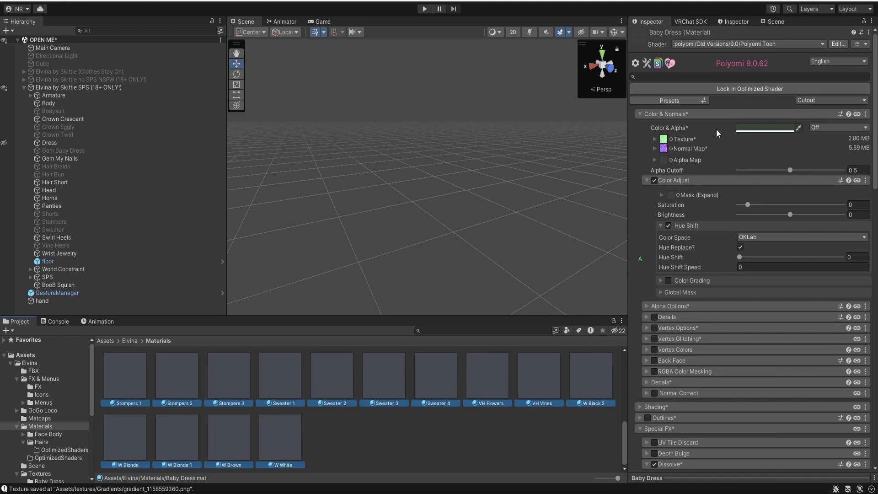
scroll(681, 422, "down", 10)
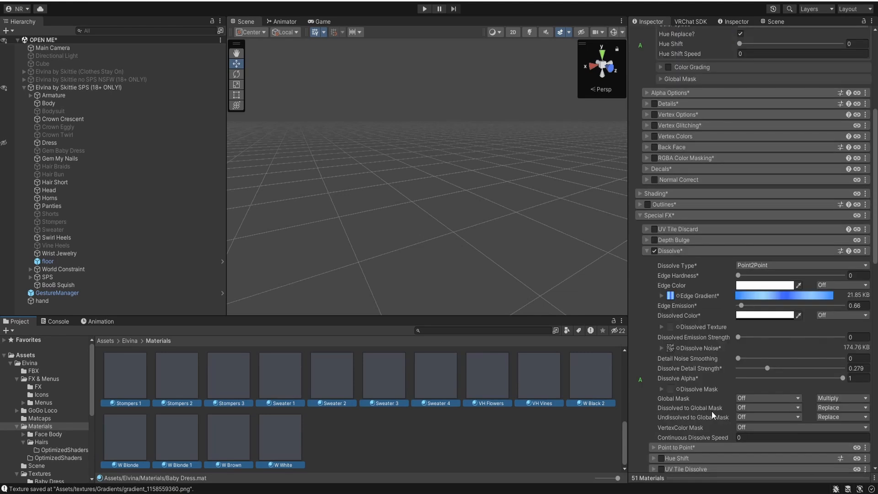
scroll(733, 396, "down", 3)
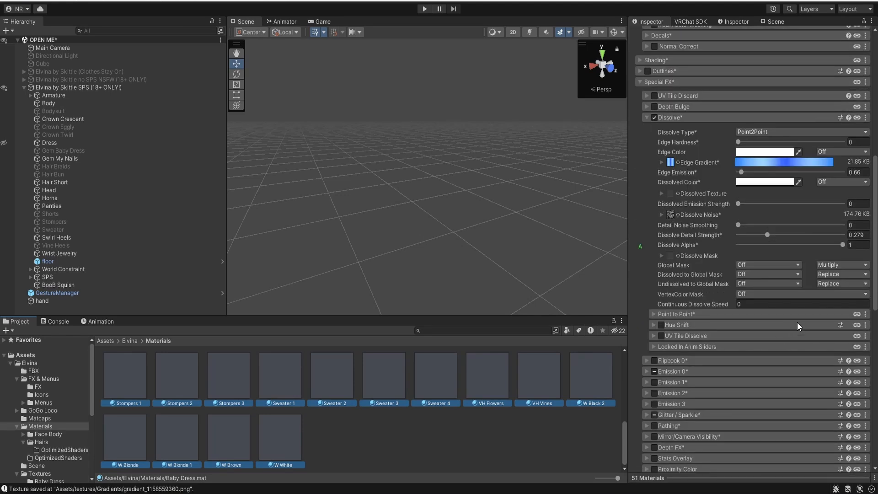
left_click(843, 244)
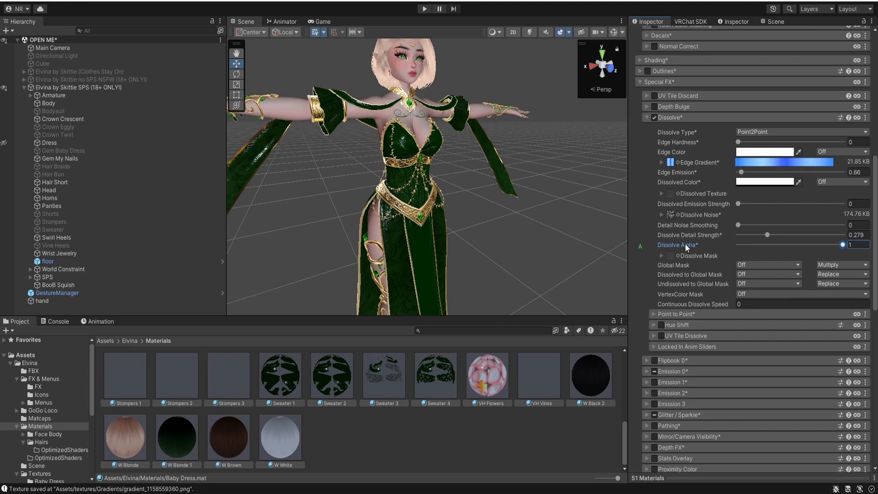
key("ctrl+z")
key("ctrl+z")
Frame the avatar from the front and enlarge the scene view
left_click(566, 233)
right_click_drag(555, 121, 471, 186)
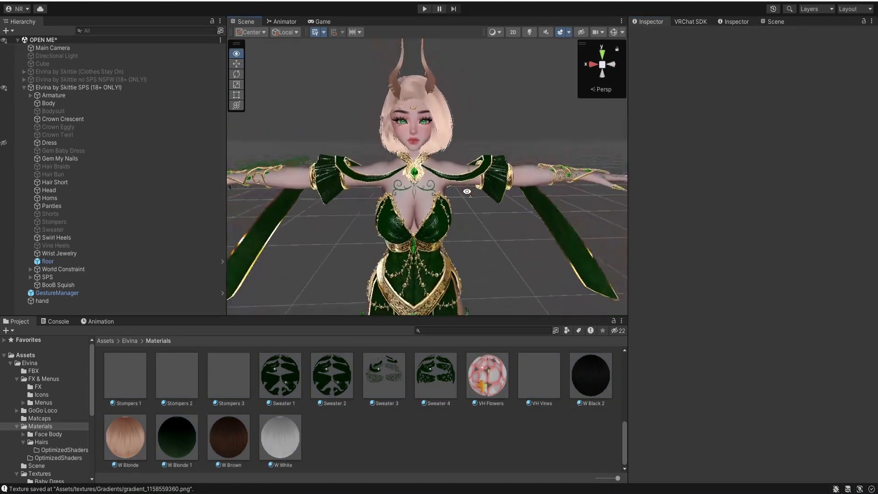
key("s")
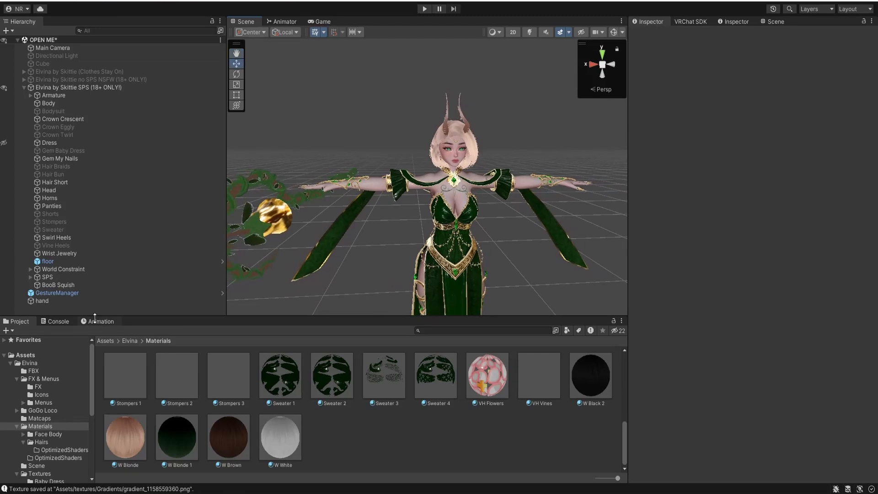
left_click_drag(214, 316, 181, 322)
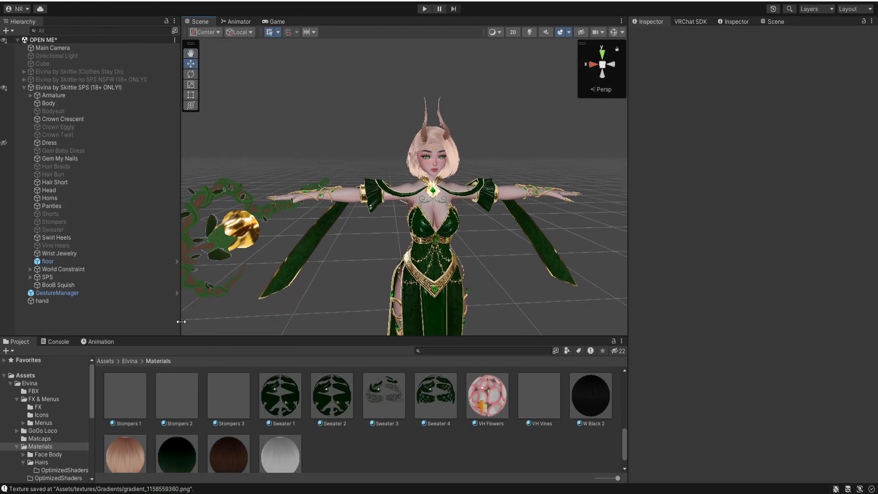
right_click_drag(439, 271, 275, 311)
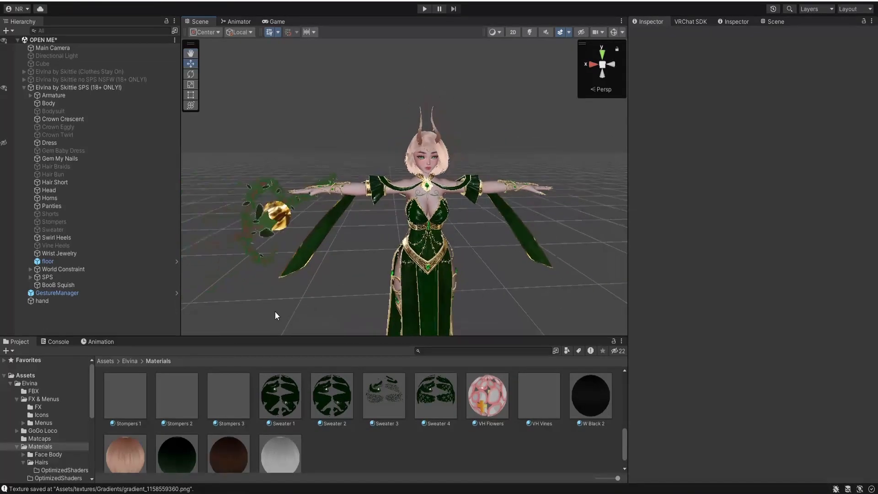
left_click(107, 345)
left_click(17, 343)
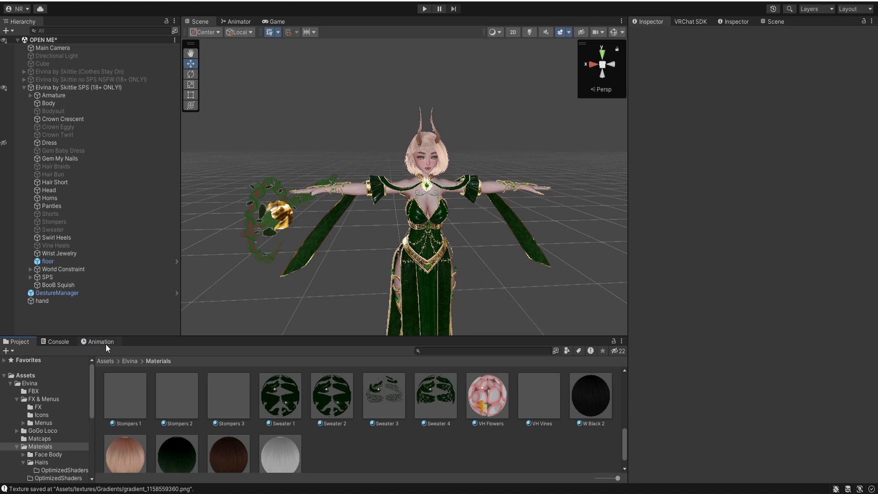
Select the Elvina by Skittle SPS avatar and look over the controllers available for its Animator component
left_click(57, 87)
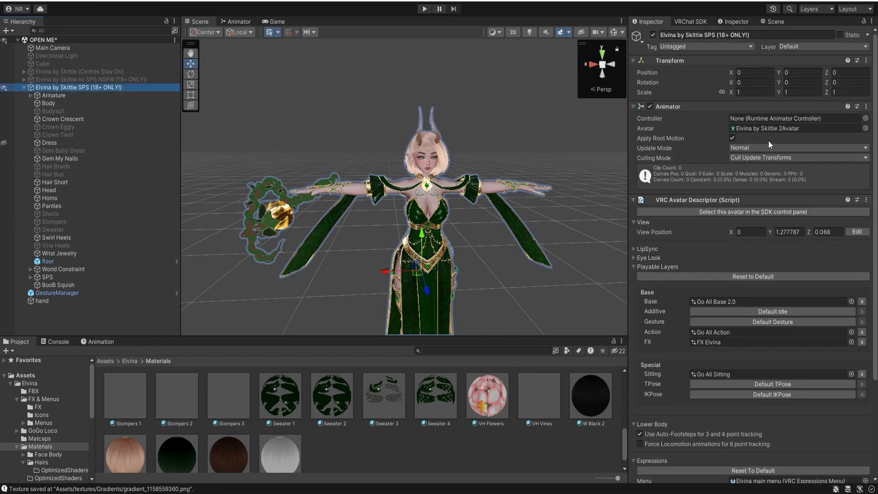
left_click(866, 118)
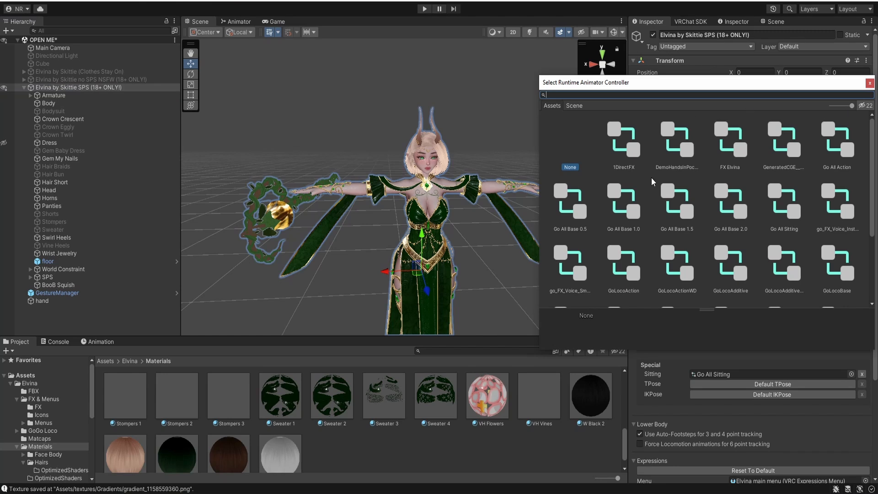
left_click(870, 83)
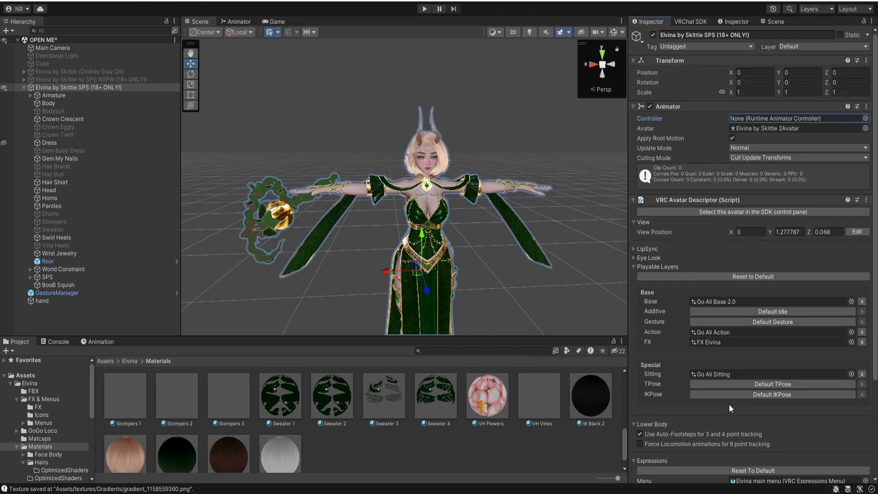
Assign the avatar's FX Elvina controller to its Animator component and bring up the Animation editor
left_click(726, 345)
left_click_drag(231, 406, 750, 121)
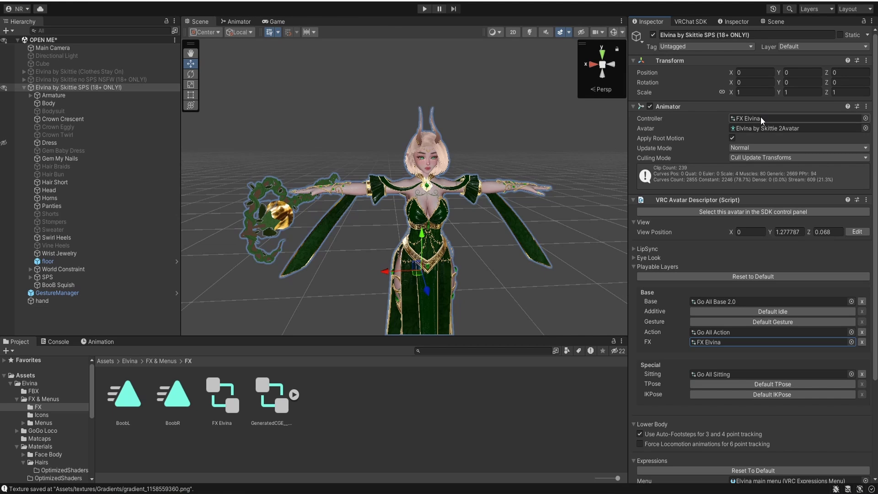
left_click(101, 343)
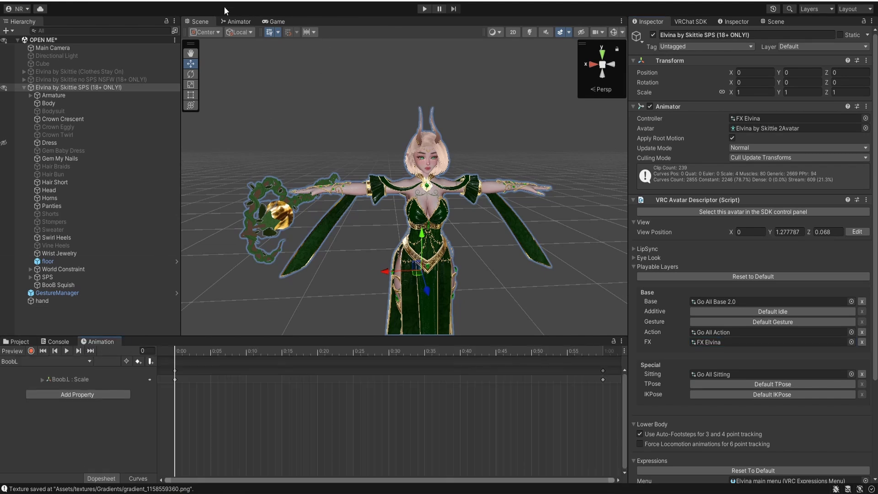
left_click(274, 1)
mouse_move(259, 7)
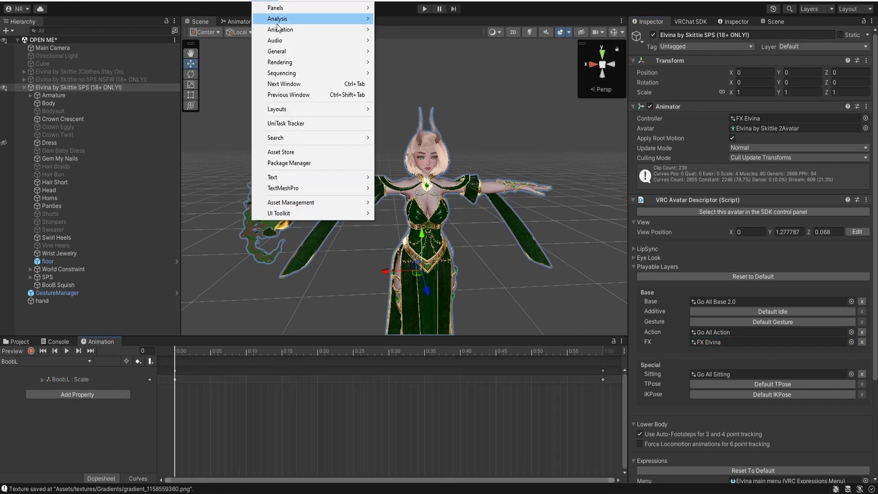
mouse_move(301, 35)
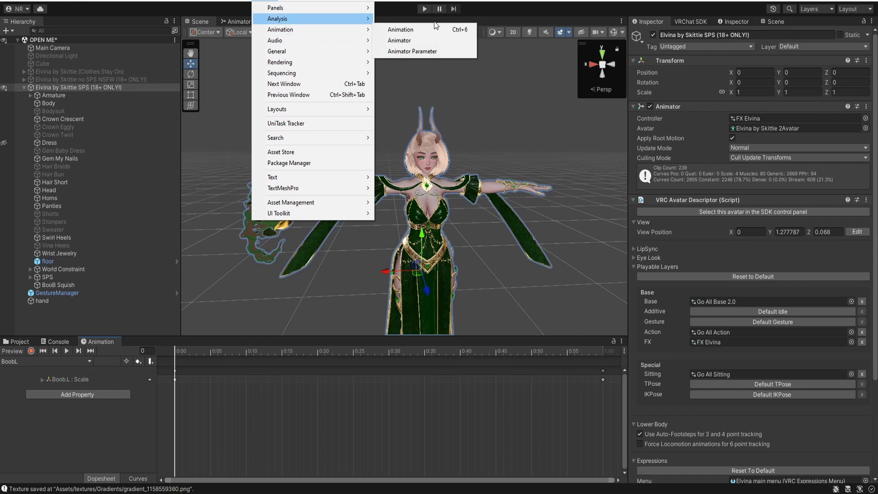
left_click(254, 346)
Create a new animation clip named !dissolve in the FX folder
left_click(27, 361)
scroll(28, 361, "down", 15)
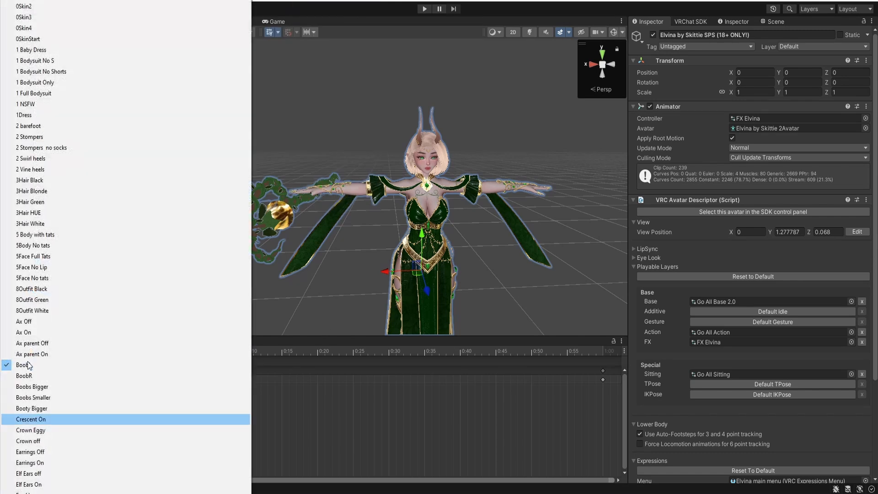
left_click(49, 489)
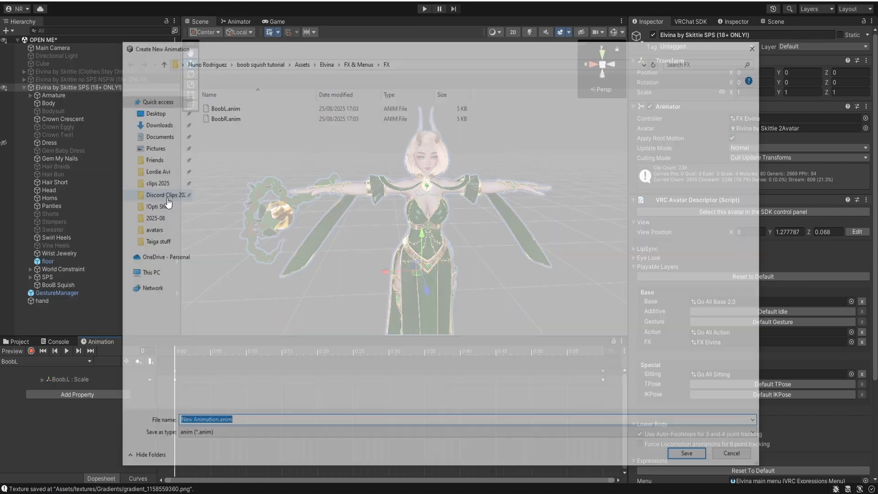
type("!dissol")
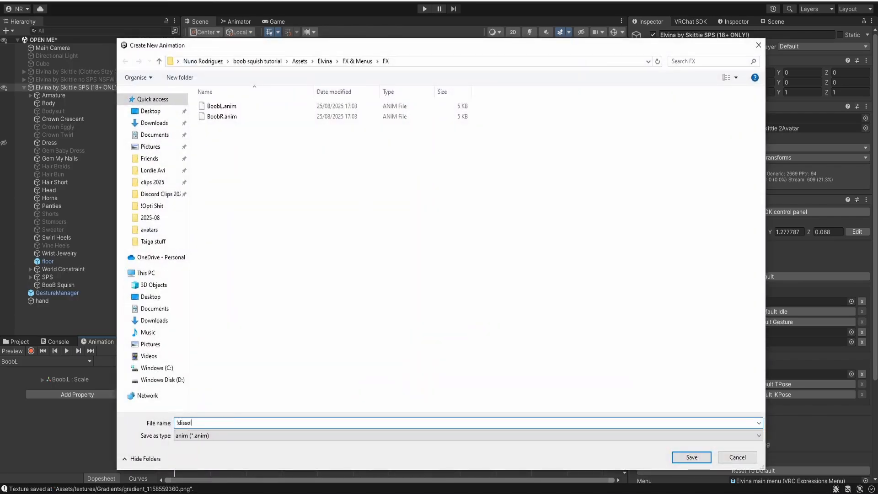
type("ve")
key("Return")
Start recording the !dissolve clip, try a Dissolve Alpha of 1 on the Body material at frame 0, and undo it
left_click_drag(517, 300, 453, 267, "alt")
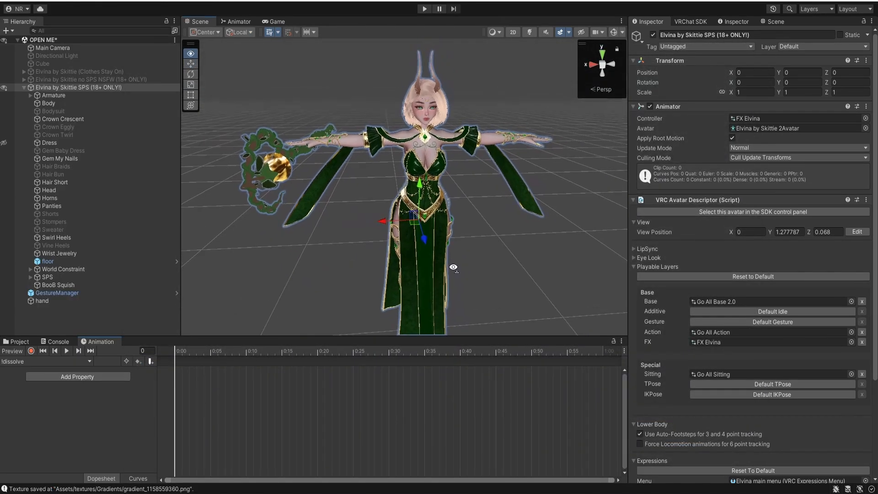
right_click_drag(453, 267, 451, 267)
left_click(30, 351)
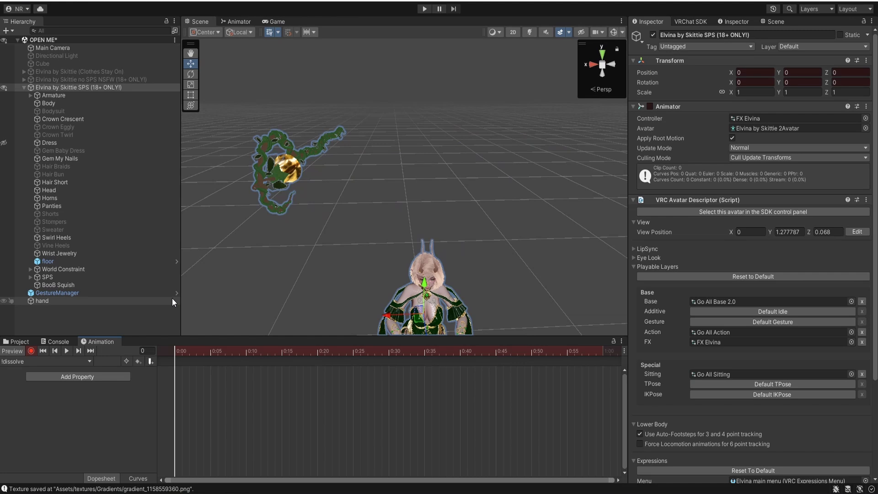
left_click(64, 103)
scroll(722, 381, "down", 10)
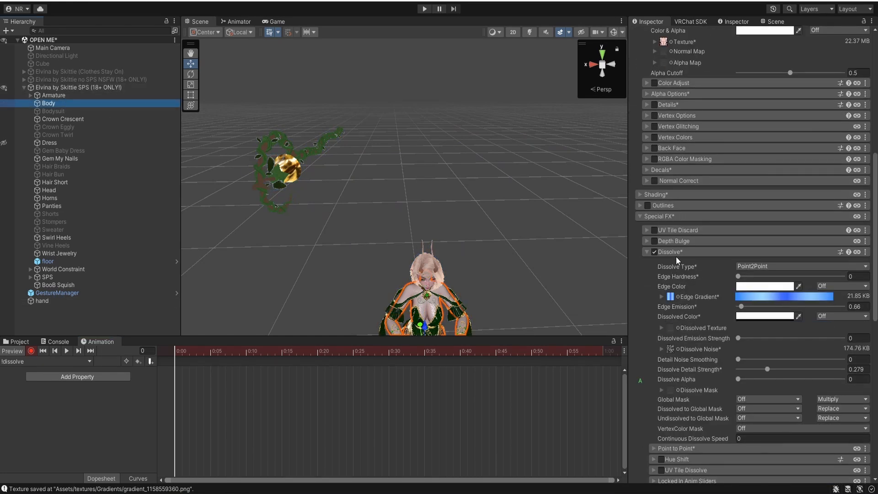
left_click_drag(738, 380, 859, 380)
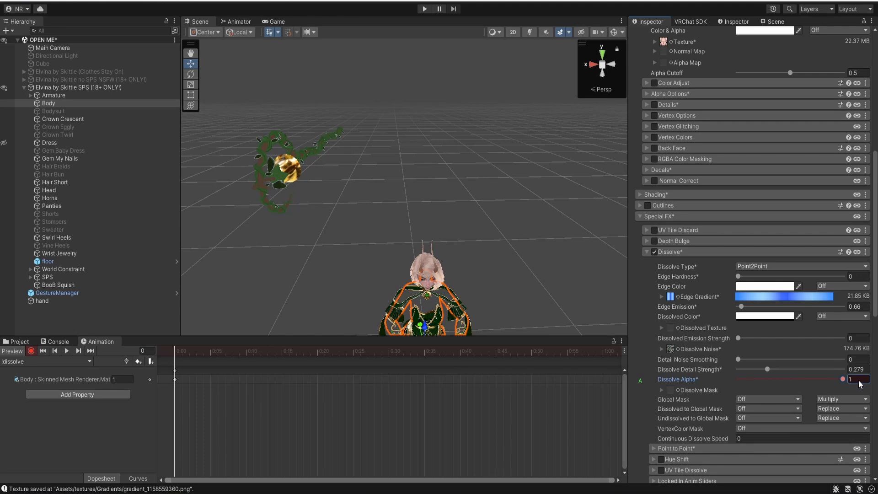
key("ctrl+z")
Keyframe the Body material's Dissolve Alpha at 1 on frame 110 of the clip
scroll(507, 423, "down", 20)
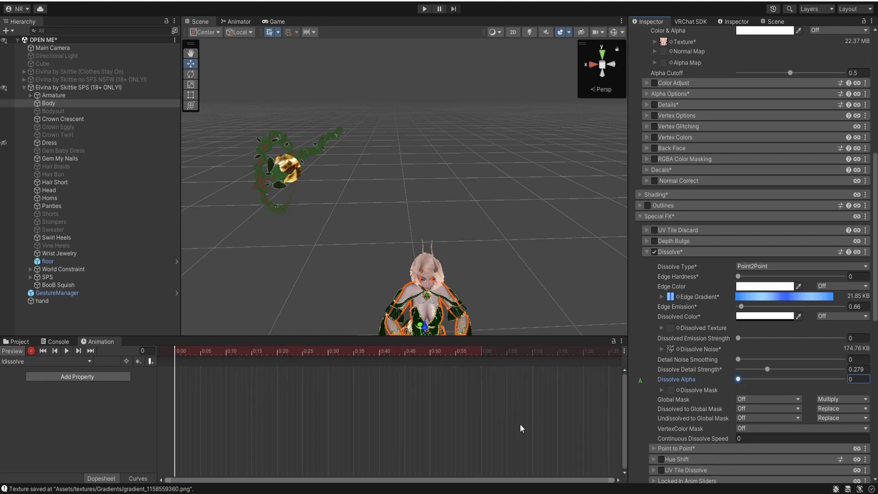
scroll(542, 418, "down", 3)
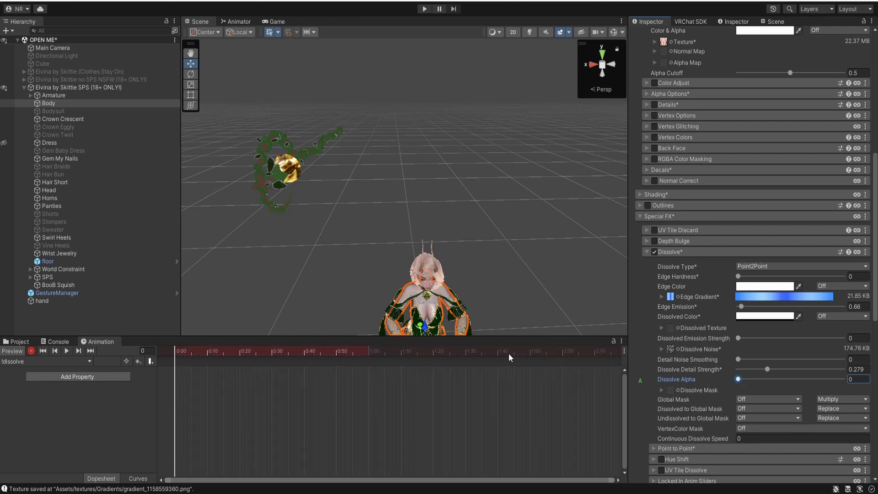
left_click_drag(510, 353, 533, 354)
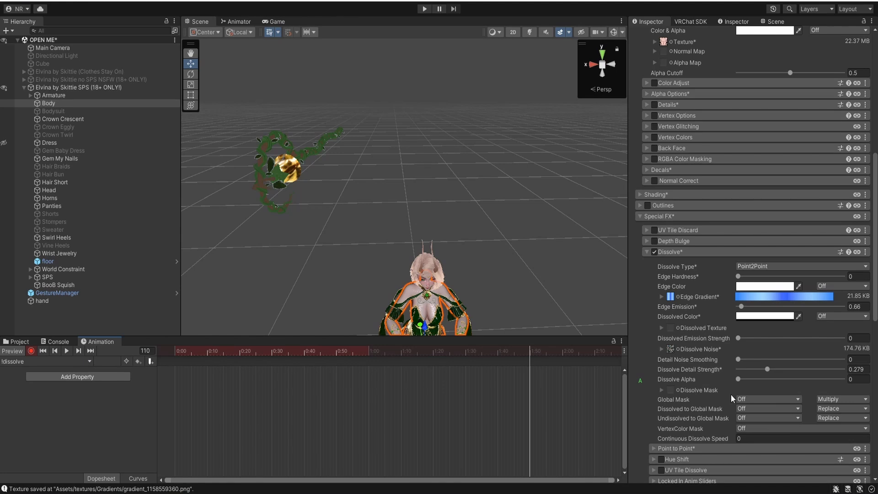
left_click_drag(739, 380, 843, 379)
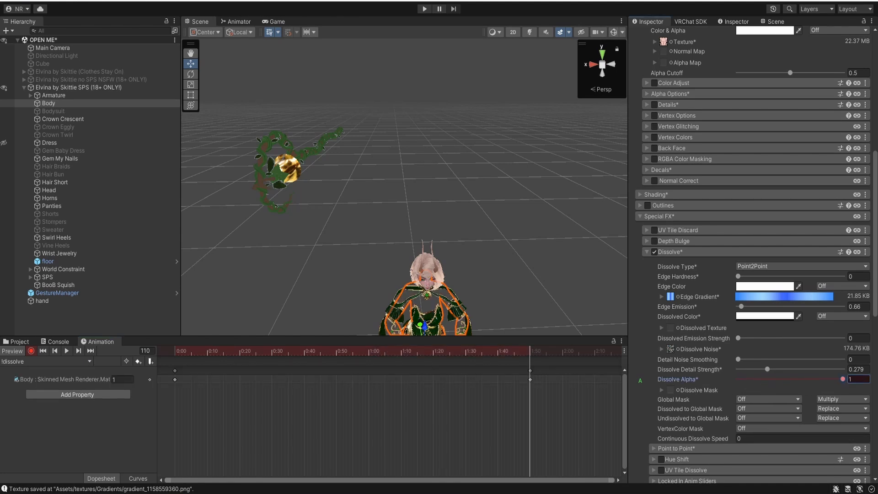
mouse_move(525, 352)
left_mouse_down()
mouse_move(172, 354)
mouse_move(532, 349)
left_mouse_up()
Keyframe the Bodysuit material's Dissolve Alpha at 1 on frame 110 and turn off the animation preview
left_click(53, 111)
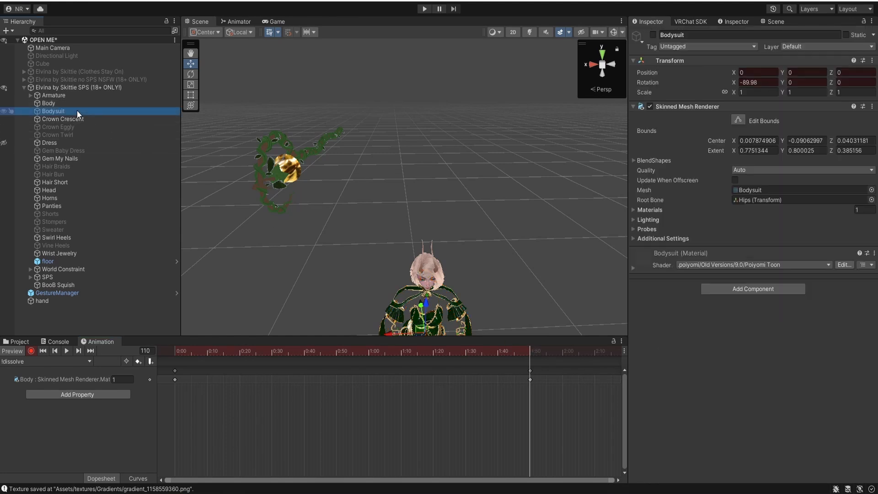
left_click(634, 268)
scroll(722, 458, "down", 10)
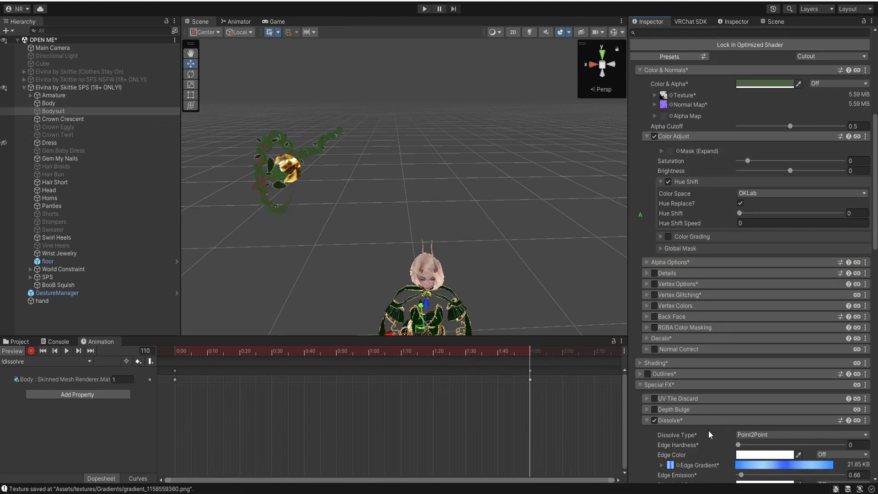
scroll(711, 431, "down", 3)
left_click_drag(740, 388, 859, 387)
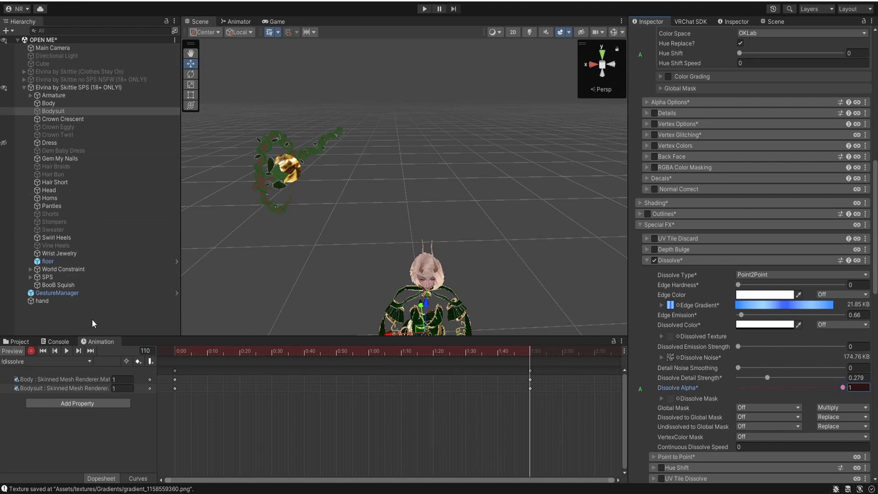
left_click(472, 436)
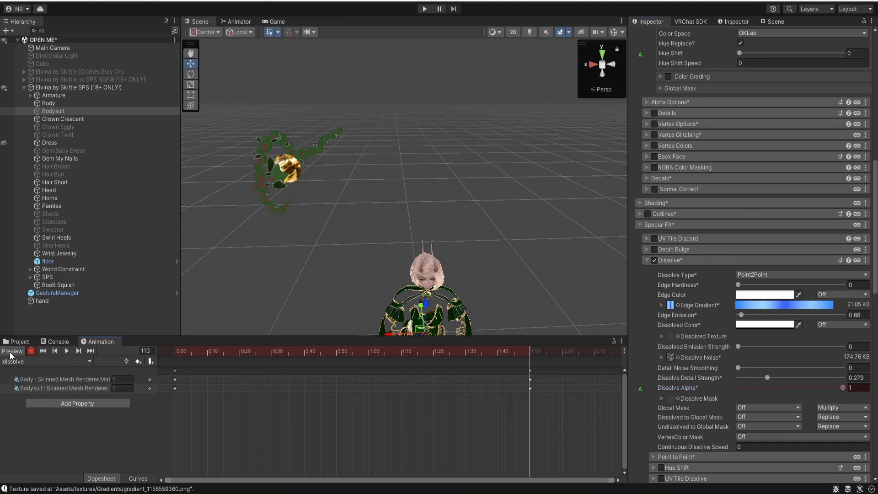
left_click(10, 355)
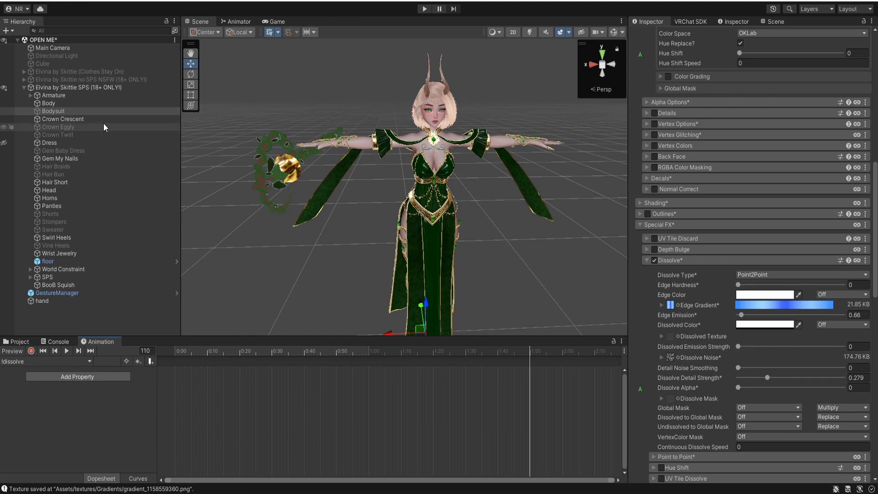
Set the original Elvina SPS avatar's Animator controller to None
left_click(57, 89)
scroll(805, 209, "up", 2)
scroll(805, 218, "down", 2)
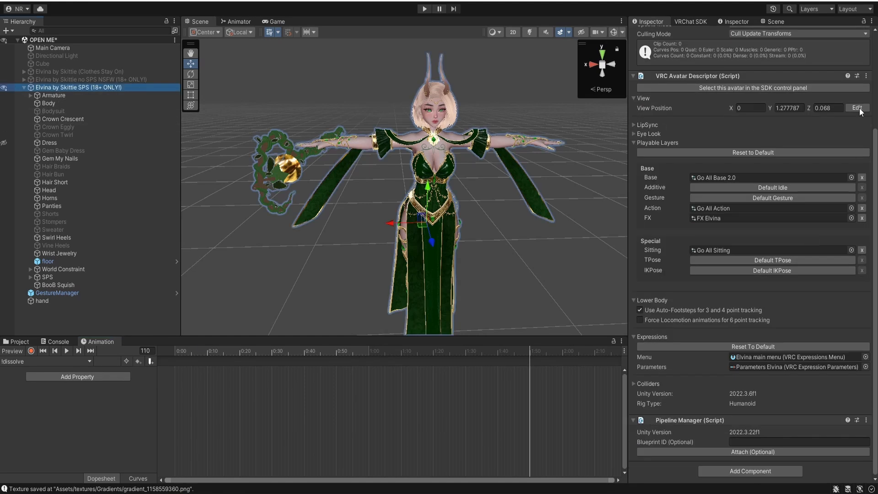
scroll(857, 114, "up", 3)
left_click(865, 74)
double_click(590, 114)
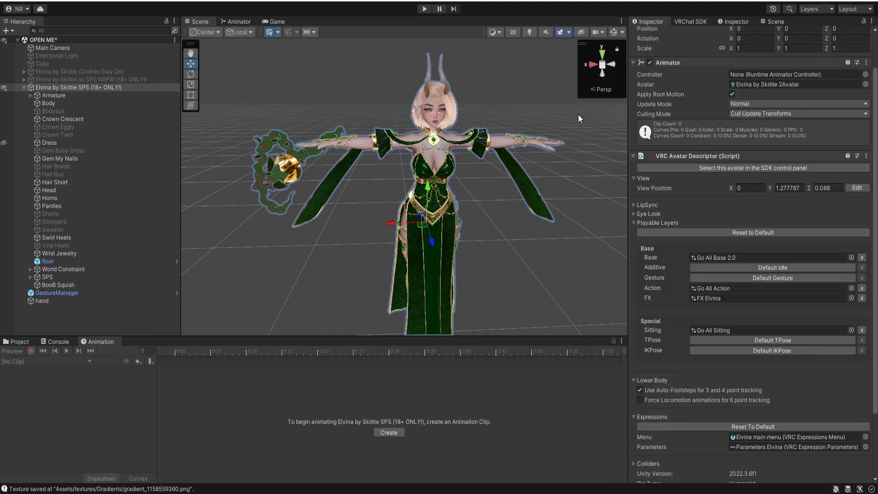
Collapse the Elvina SPS avatar's hierarchy and duplicate the avatar
left_click(43, 88)
left_click(24, 87)
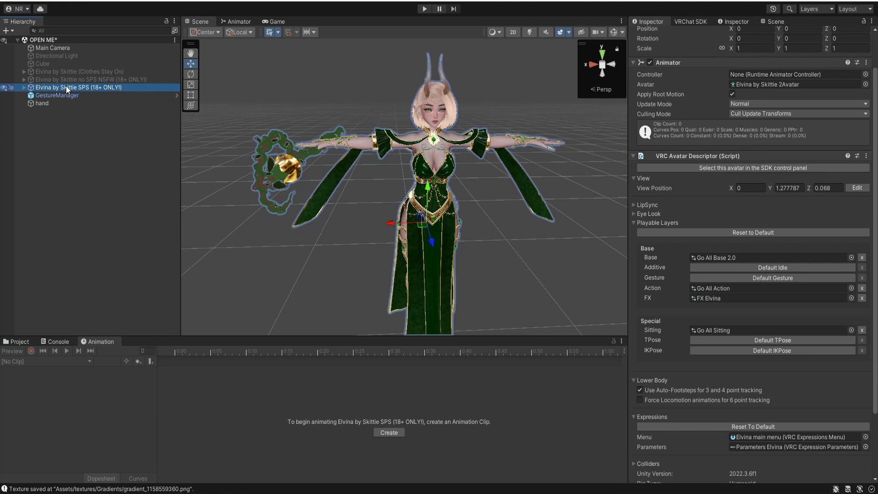
key("ctrl+d")
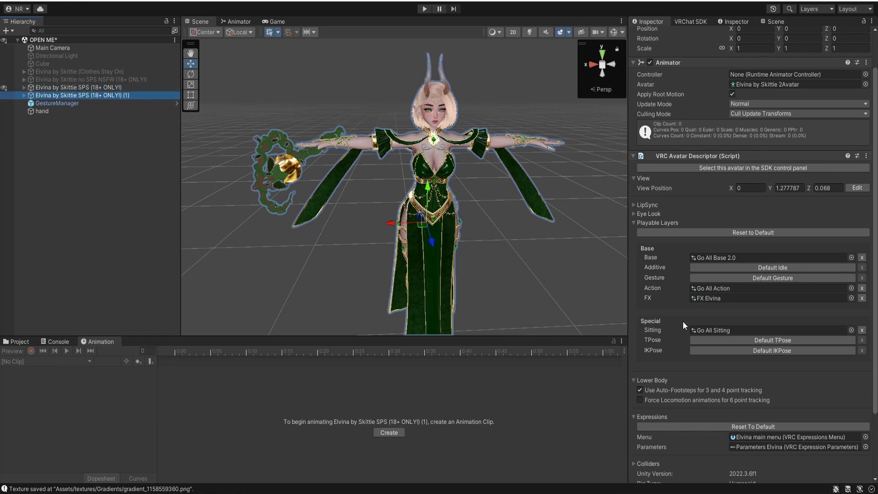
Assign the FX Elvina controller to the duplicated avatar's Animator component
left_click(19, 342)
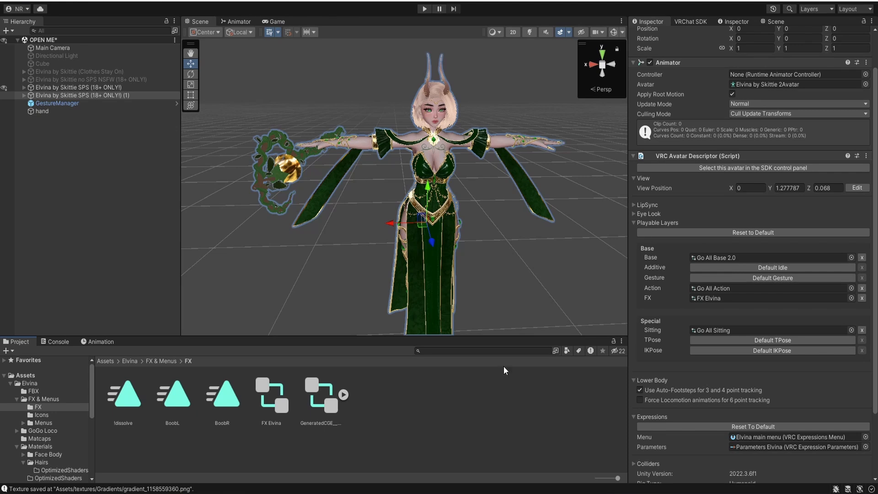
left_click(714, 298)
left_click_drag(273, 397, 763, 77)
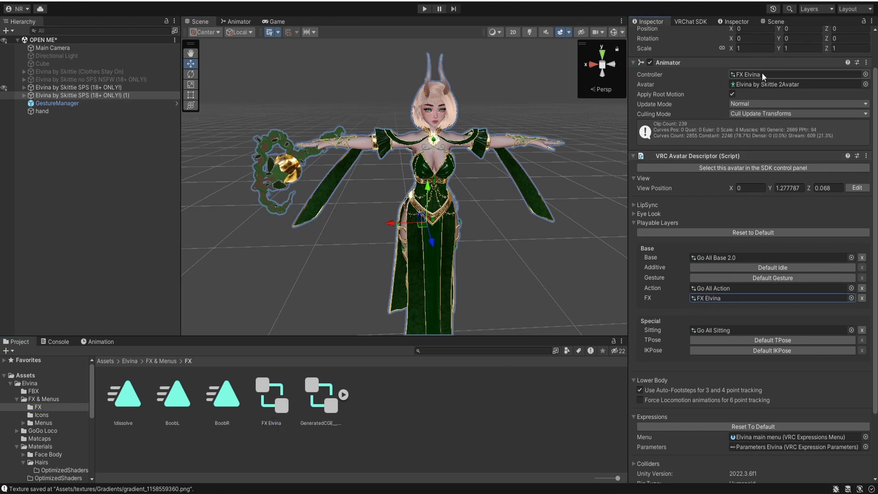
Apply the Bell material to all meshes from Body through Wrist Jewelry in the duplicated avatar
left_click(23, 95)
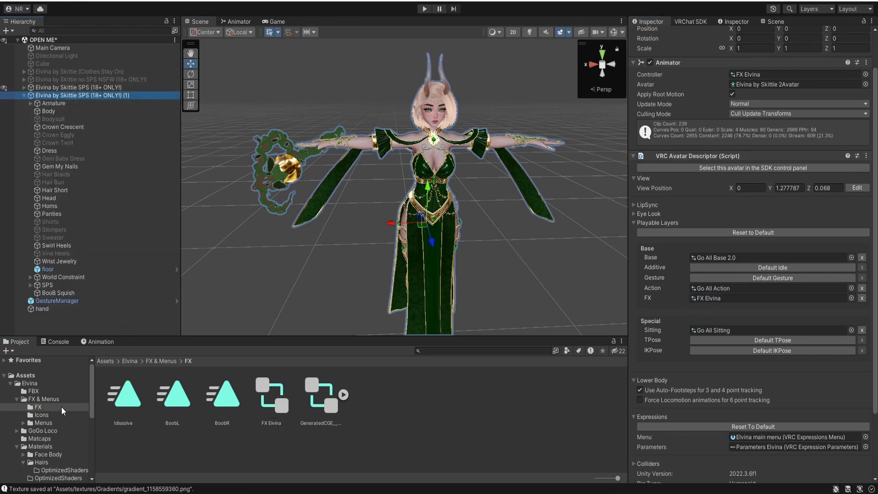
left_click(46, 447)
left_click(60, 111)
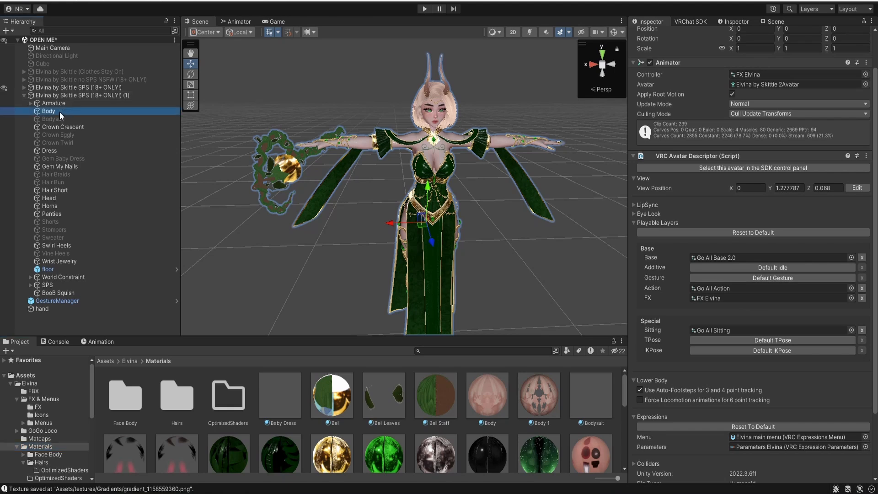
left_click(60, 262, "shift")
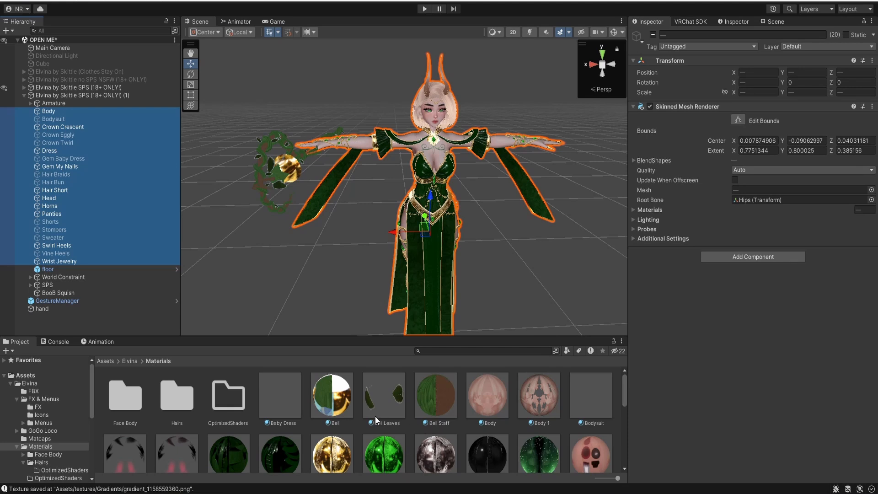
left_click_drag(332, 395, 745, 356)
scroll(513, 265, "up", 3)
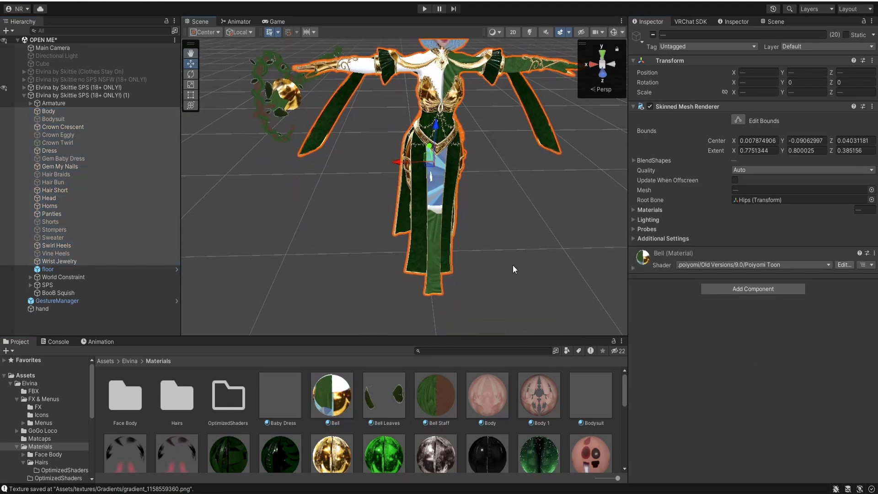
Shift the duplicate's selected meshes sideways to an X position of 1.364 and reframe the avatar
left_click_drag(397, 163, 396, 163)
key("s")
right_click_drag(435, 228, 446, 165)
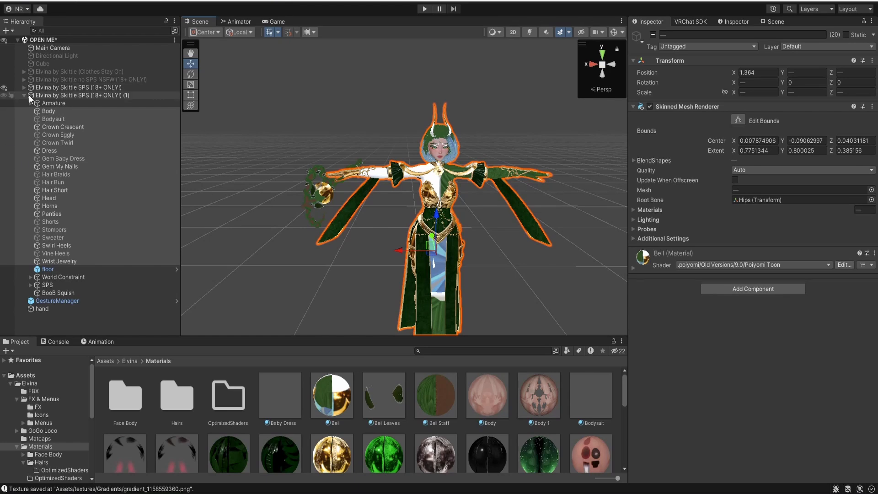
Load the !dissolve clip on the duplicated avatar, start recording, and place the playhead at frame 105
left_click(47, 95)
left_click(98, 342)
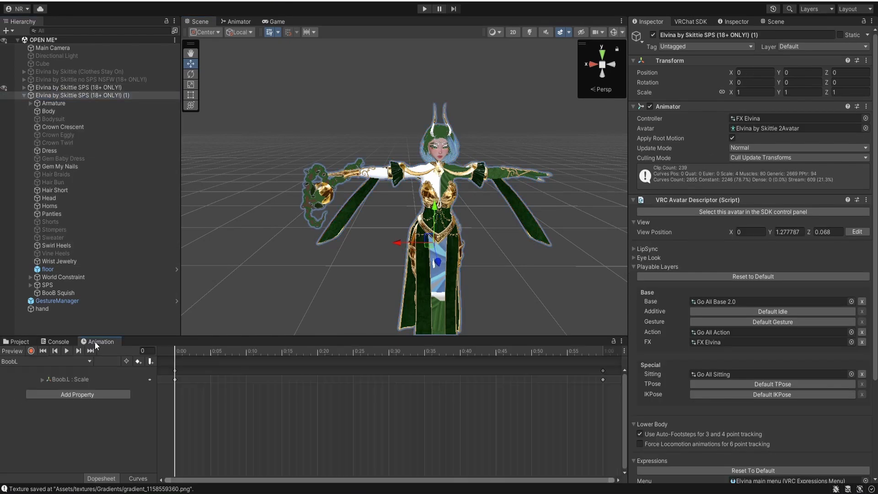
left_click(29, 361)
left_click(29, 8)
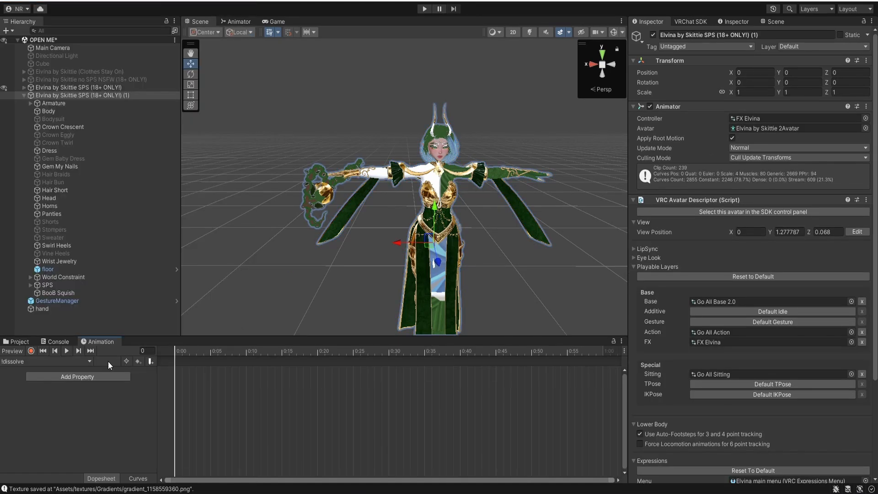
left_click(32, 351)
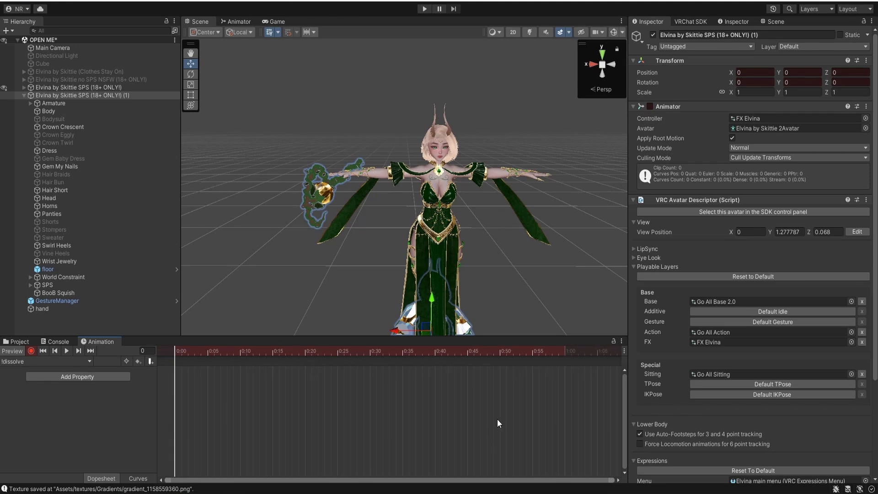
scroll(497, 419, "down", 5)
left_click_drag(603, 356, 608, 356)
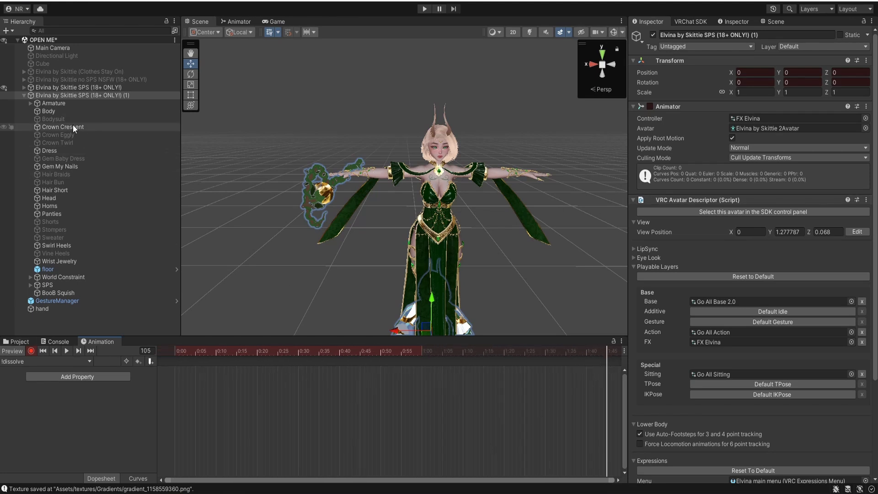
Record a Dissolve Alpha of 1 at frame 105 for all meshes from Body through Wrist Jewelry, and stop recording
left_click(66, 112)
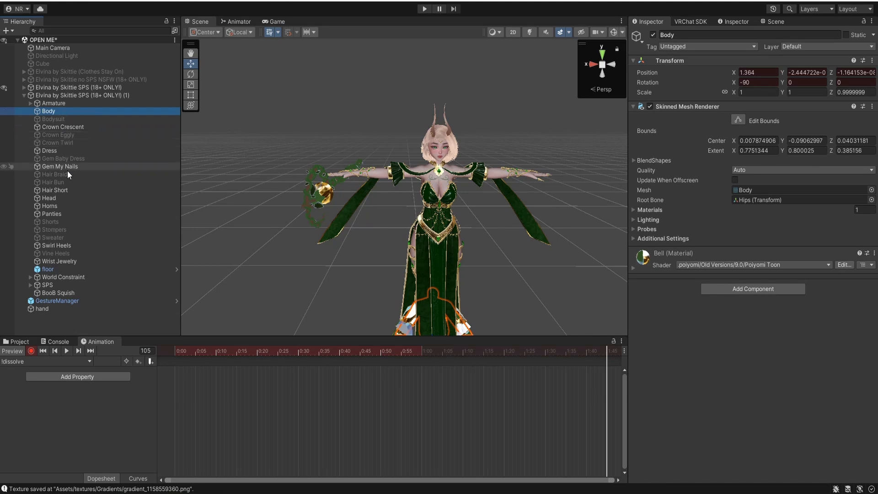
left_click(67, 263, "shift")
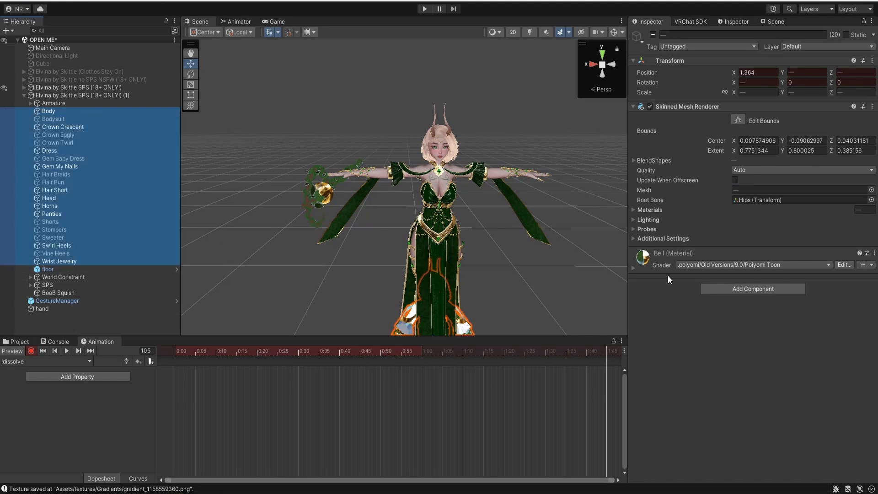
left_click(729, 254)
scroll(727, 412, "down", 6)
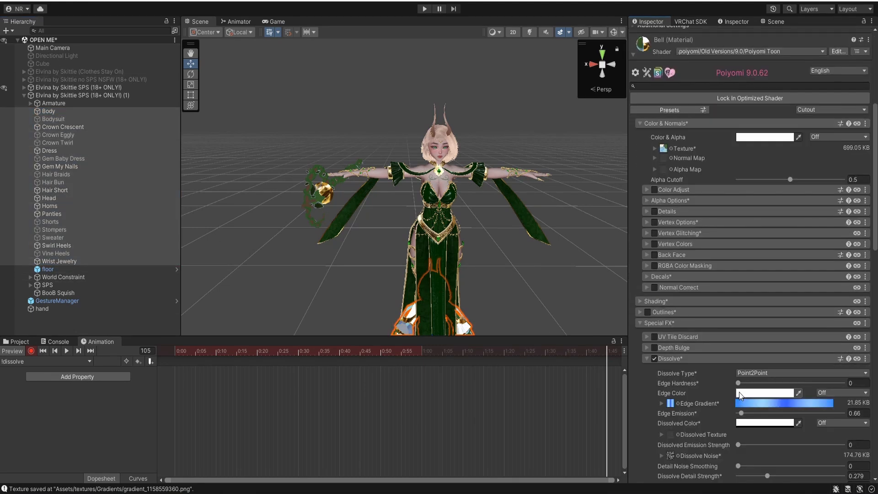
scroll(737, 390, "down", 8)
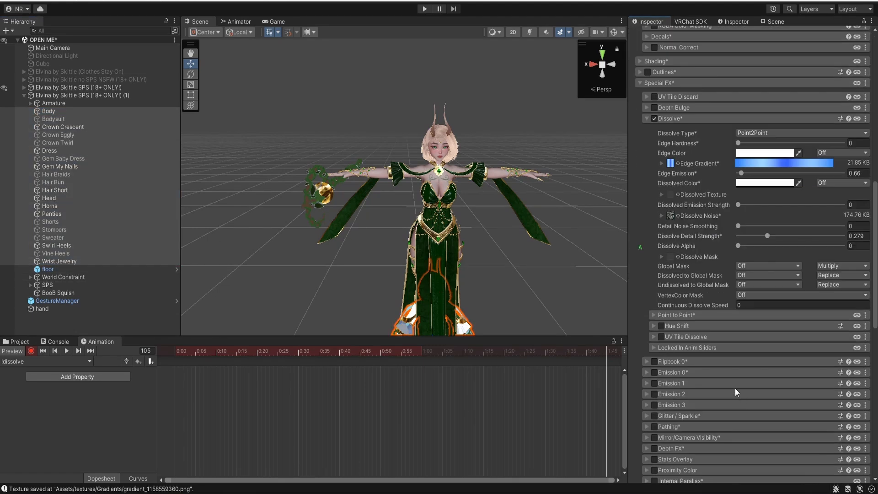
left_click_drag(742, 245, 846, 245)
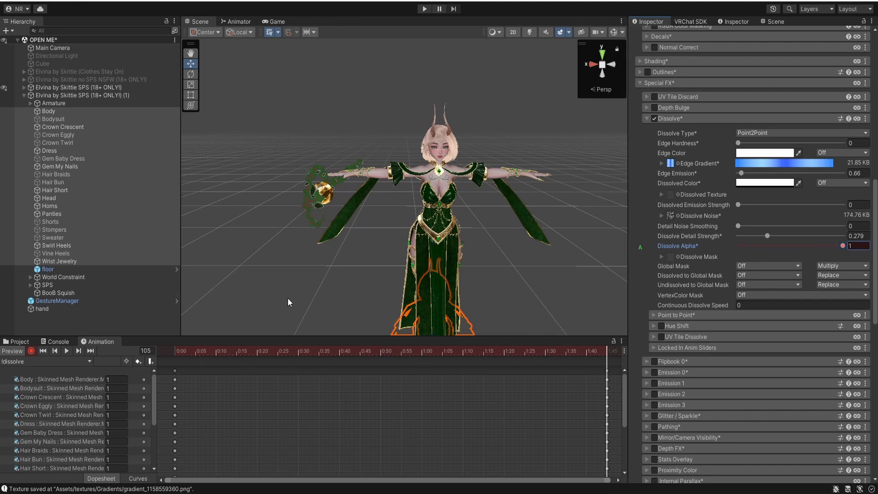
left_click(31, 351)
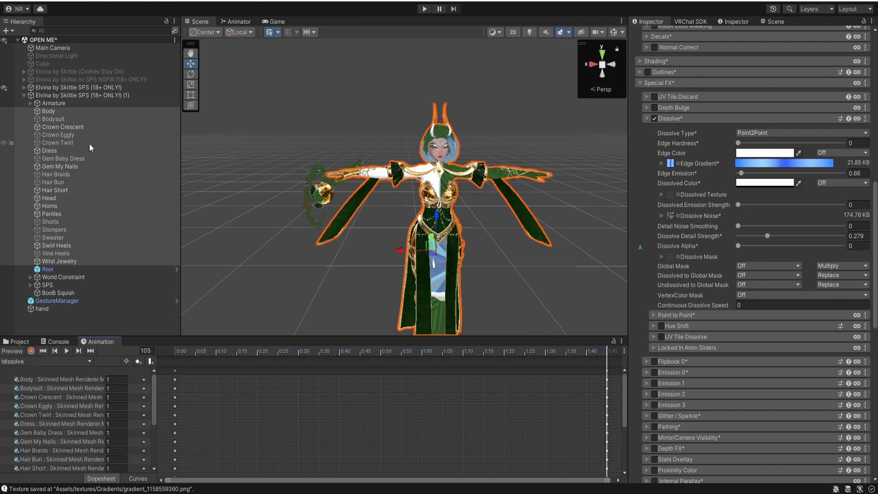
Delete the duplicated avatar and assign the FX Elvina controller to the original avatar's Animator component
left_click(62, 94)
key("Delete")
left_click(57, 89)
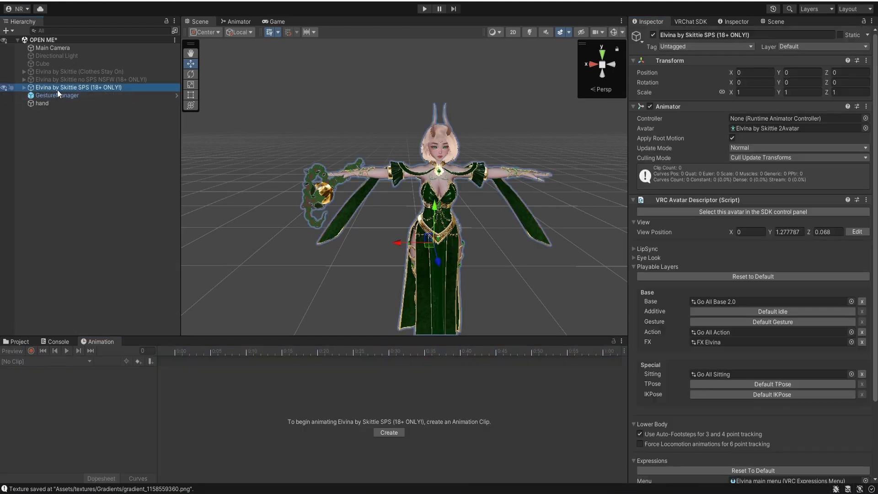
left_click(20, 341)
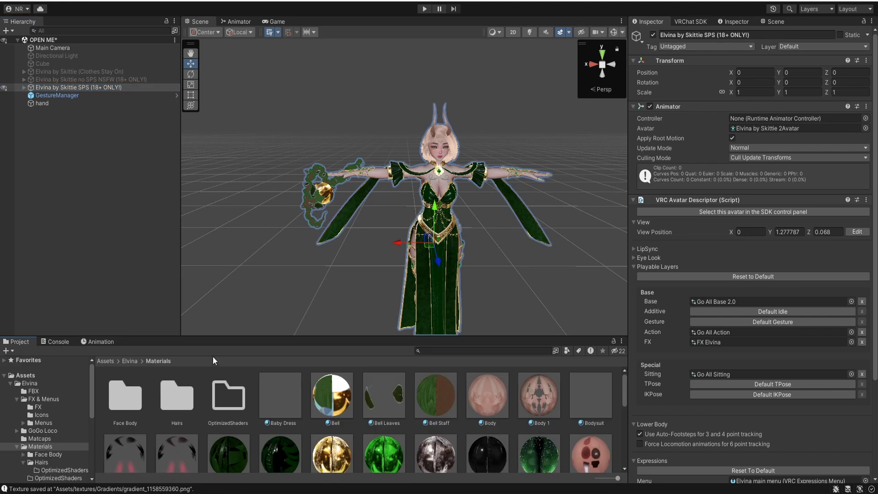
left_click(717, 342)
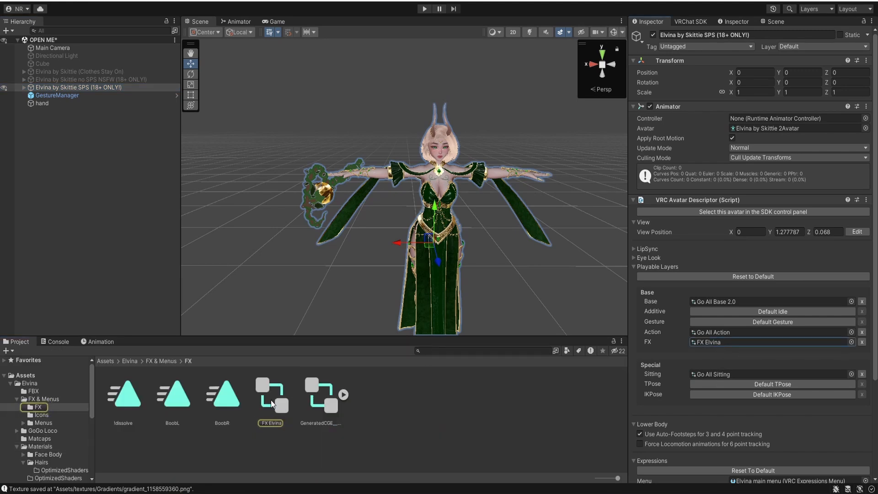
left_click_drag(717, 342, 779, 119)
Load the !dissolve clip for the original avatar in the animation editor
left_click(112, 340)
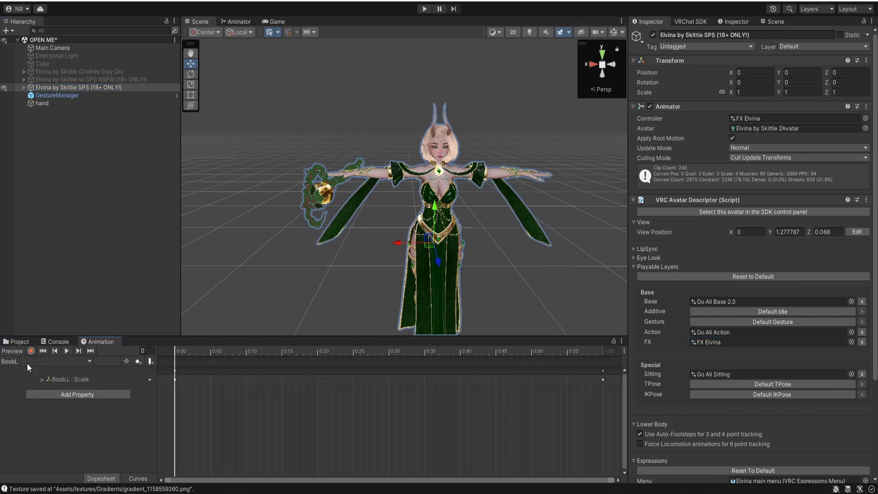
left_click(26, 363)
left_click(39, 5)
Scrub through the clip's early frames and examine the avatar's lower edge for where the dissolve begins
left_click_drag(195, 351, 289, 351)
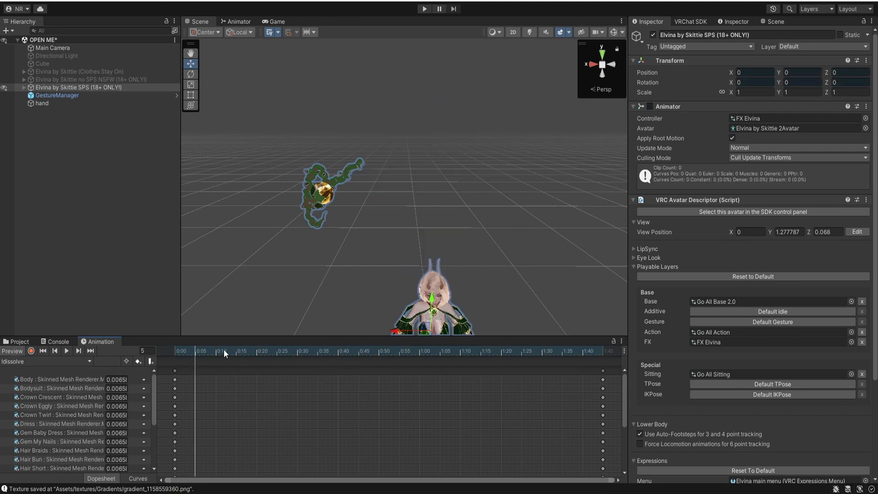
middle_click_drag(427, 292, 414, 78)
right_click_drag(414, 78, 473, 126)
key("s")
left_click_drag(289, 351, 174, 362)
key("s")
right_click_drag(320, 270, 364, 270)
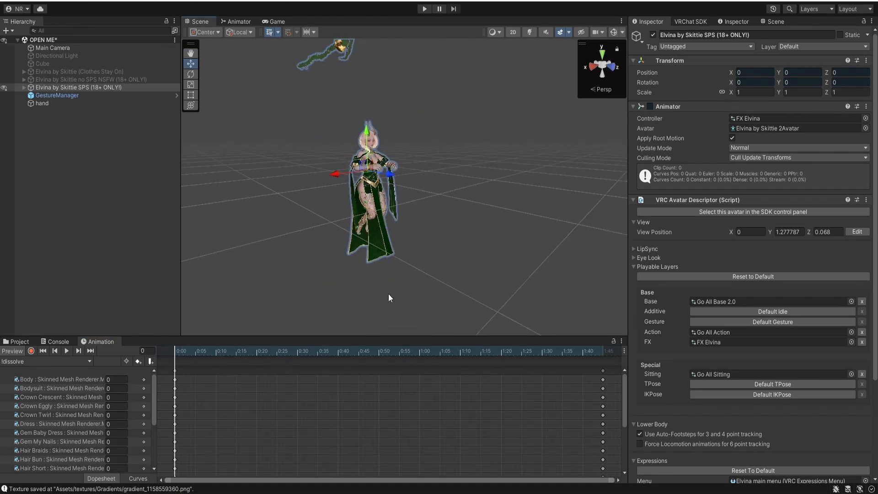
right_click_drag(418, 267, 409, 256)
right_click_drag(423, 153, 343, 247)
key("w")
key("d")
key("s")
left_click_drag(211, 349, 261, 362)
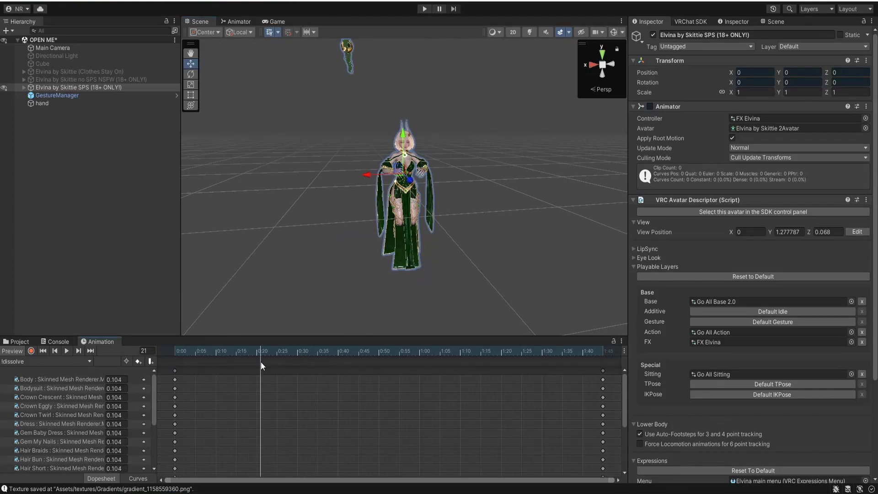
Key all the dissolve properties at frame 28, just before the feet start dissolving, and move those keyframes to frame 2
right_click_drag(307, 277, 485, 298)
key("a")
key("w")
left_click_drag(269, 353, 291, 357)
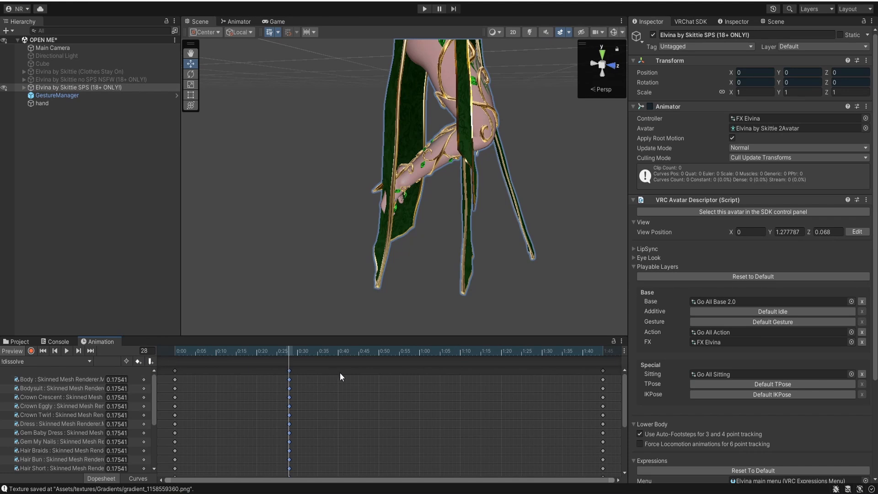
left_click(288, 371)
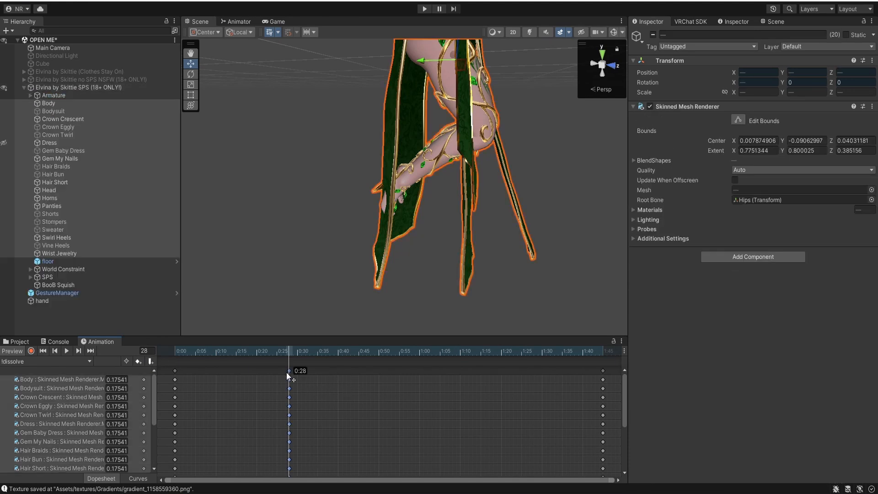
left_click_drag(183, 375, 184, 376)
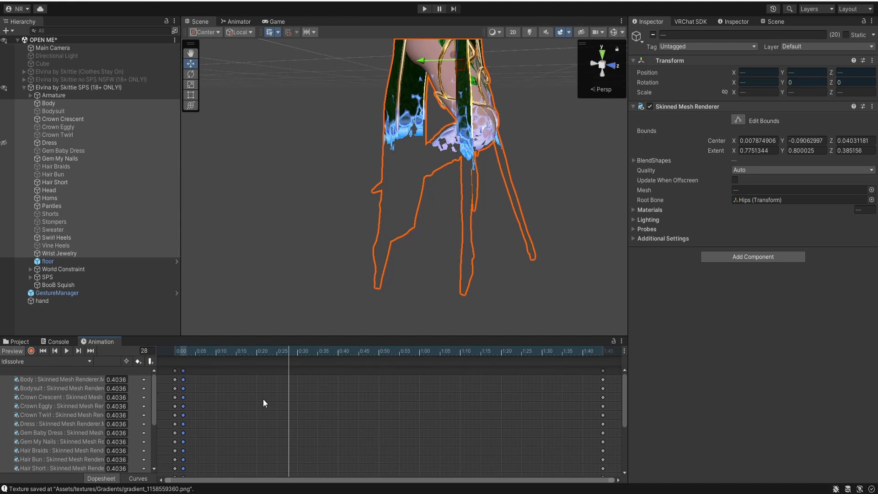
left_click(263, 399)
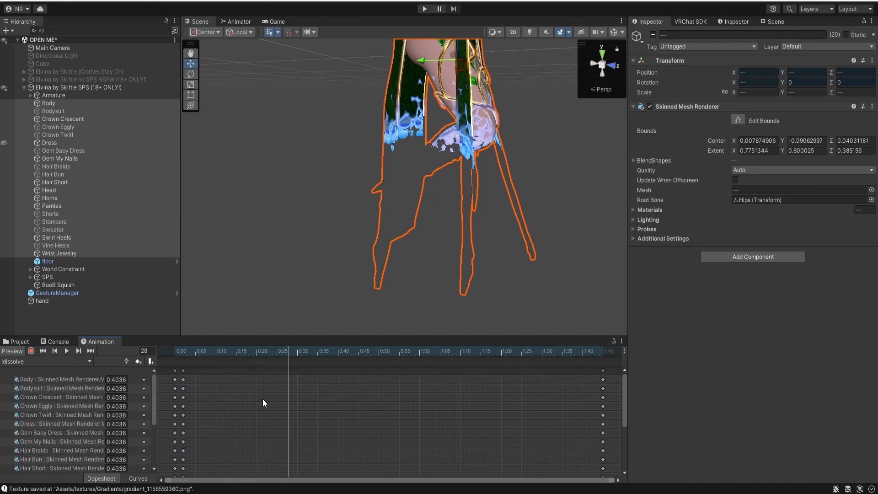
Key all the dissolve properties at frame 61, where the avatar is fully dissolved, and move those keyframes to frame 103
left_click_drag(309, 356, 317, 356)
right_click_drag(418, 263, 417, 290)
key("s")
key("w")
left_click_drag(328, 348, 595, 372)
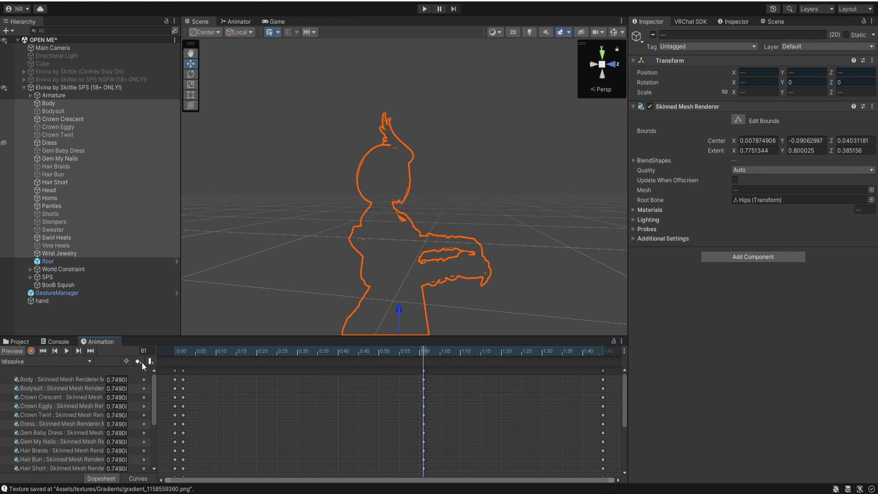
left_click(138, 361)
Play the !dissolve clip from the start to check the dissolve on the whole avatar, and end the preview
left_click(590, 265)
left_click_drag(585, 267, 508, 293, "alt")
scroll(508, 293, "down", 5)
left_click_drag(418, 348, 174, 358)
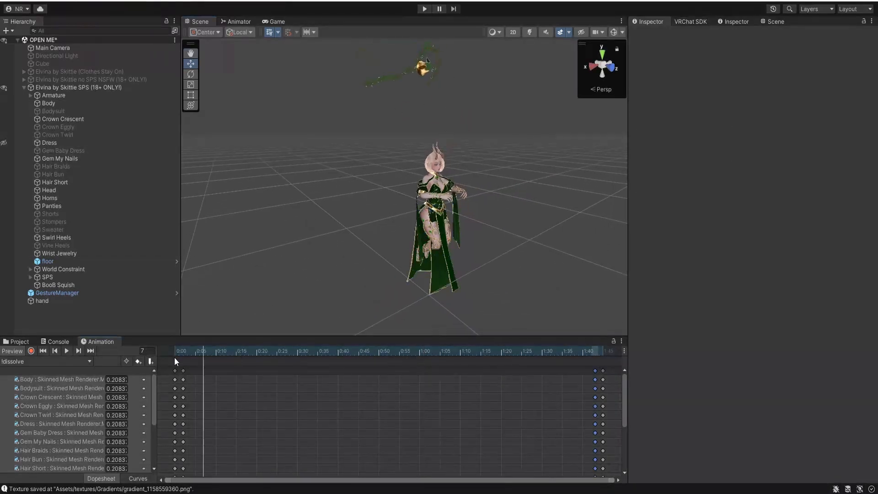
left_click(66, 351)
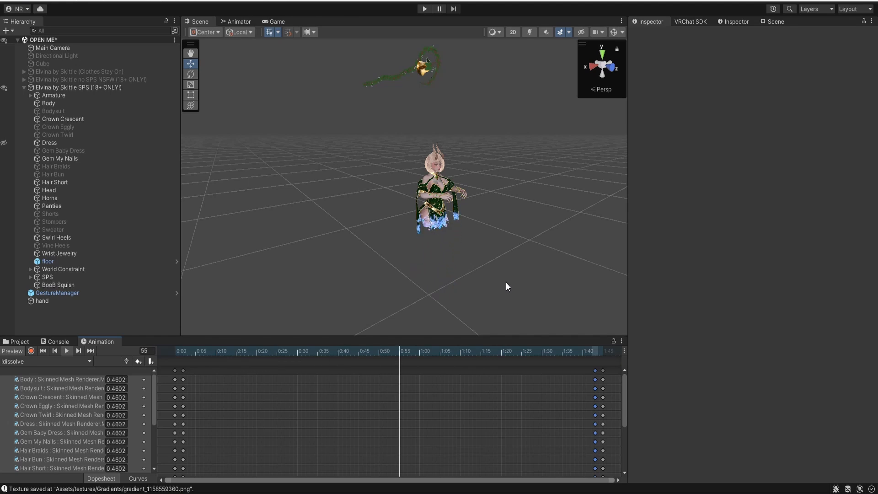
left_click_drag(506, 284, 536, 275, "alt")
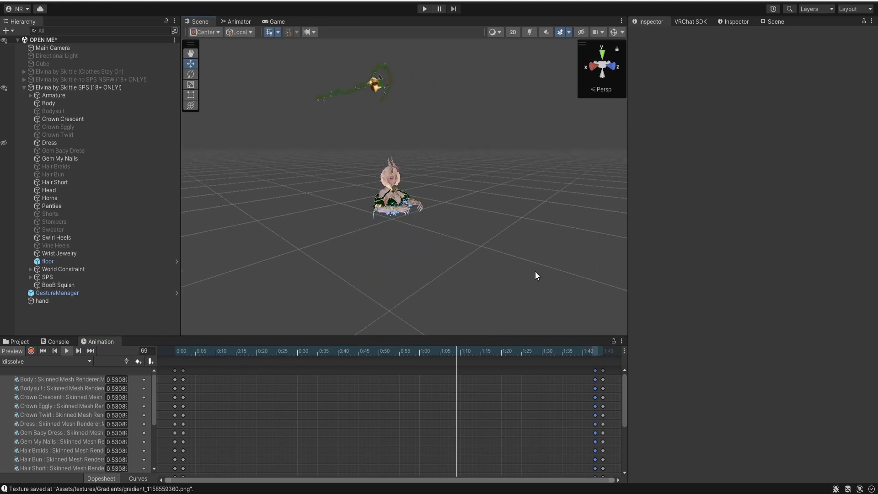
key("ctrl+z")
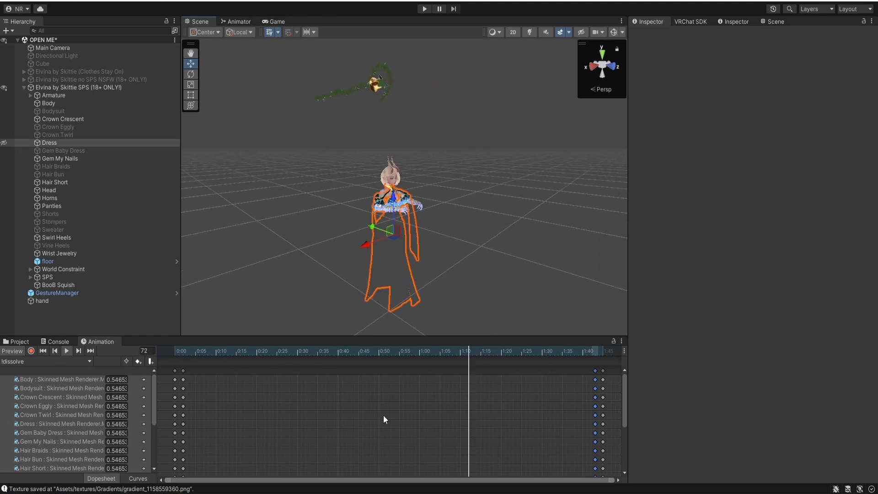
left_click(383, 416)
key("space")
left_click_drag(267, 353, 69, 348)
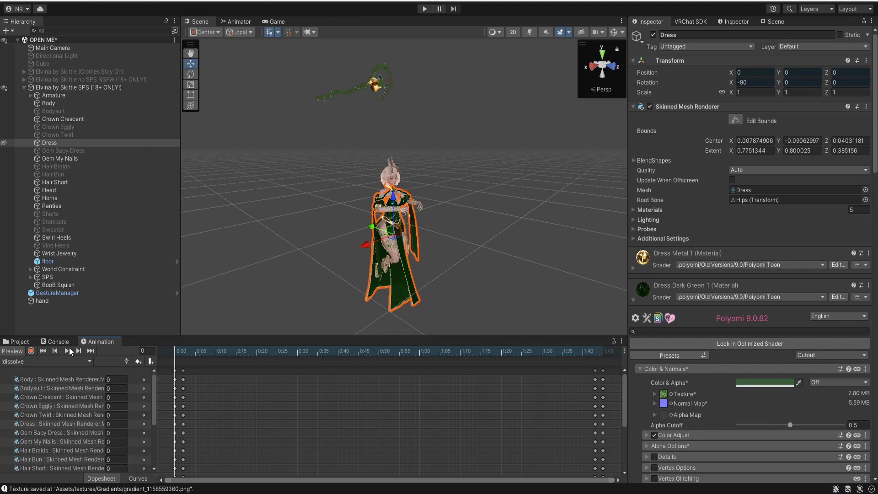
left_click(12, 351)
Turn off Loop Time for the !dissolve animation clip in the FX folder
left_click(16, 342)
key("w")
right_click_drag(447, 207, 380, 232)
left_click(124, 394)
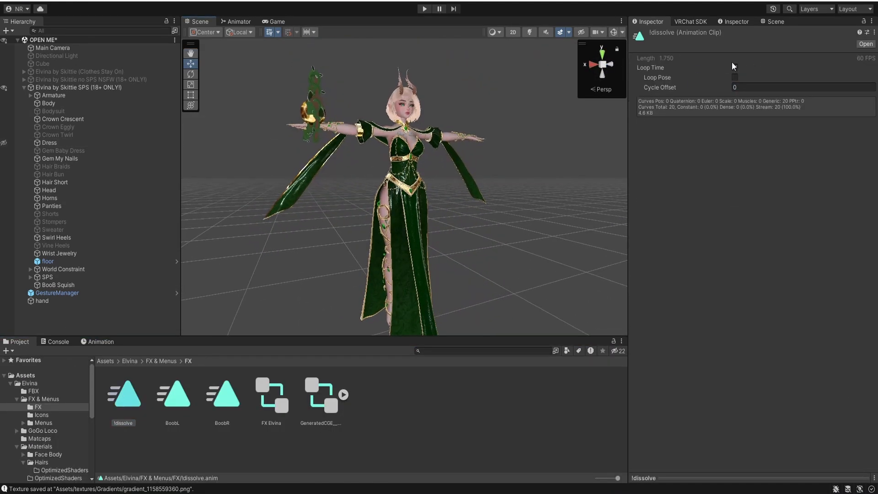
left_click(113, 375)
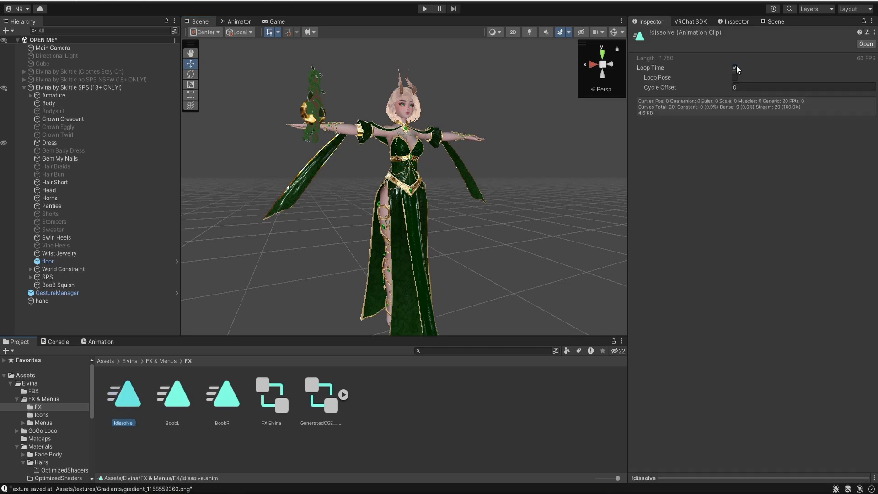
left_click(735, 68)
right_click_drag(500, 216, 460, 195)
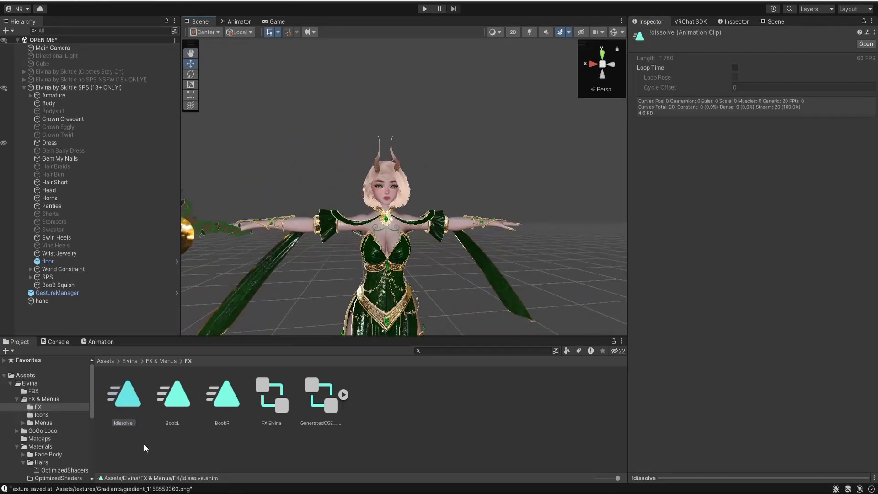
key("s")
right_click_drag(419, 215, 315, 257)
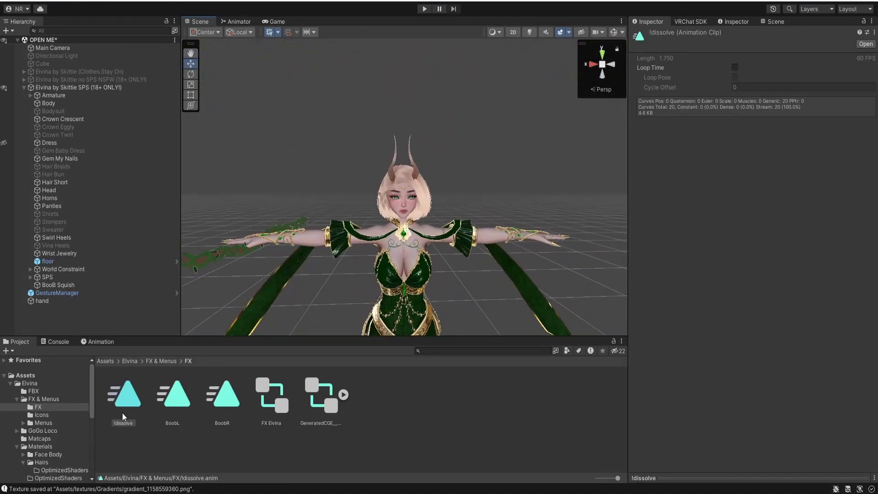
Add a Bool parameter named Dissolve to the avatar's FX Elvina animator controller
left_click(64, 87)
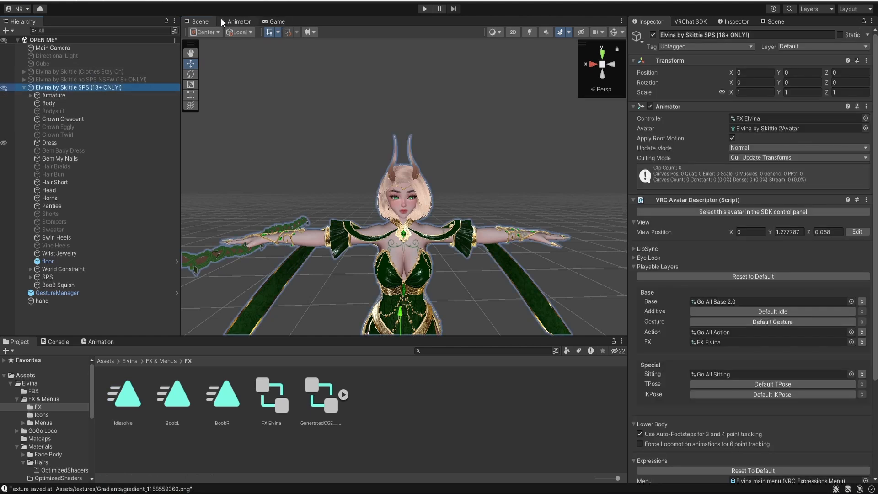
left_click(233, 21)
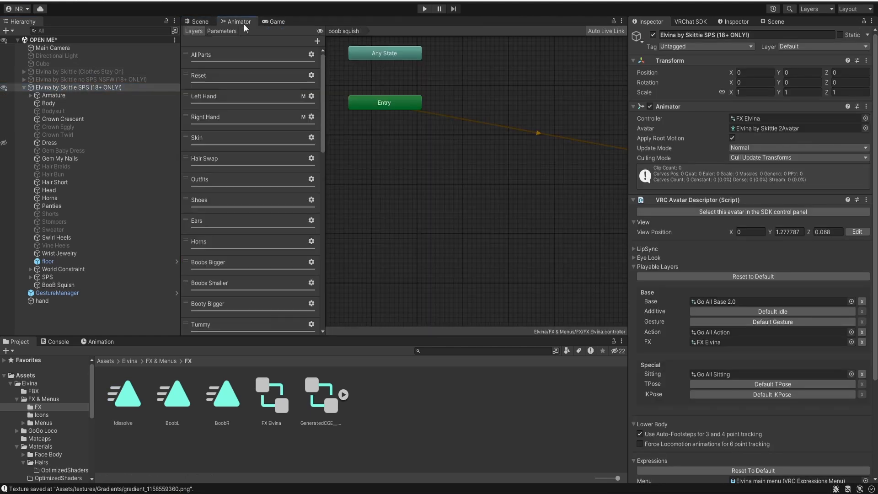
left_click(220, 32)
left_click(320, 41)
left_click(345, 71)
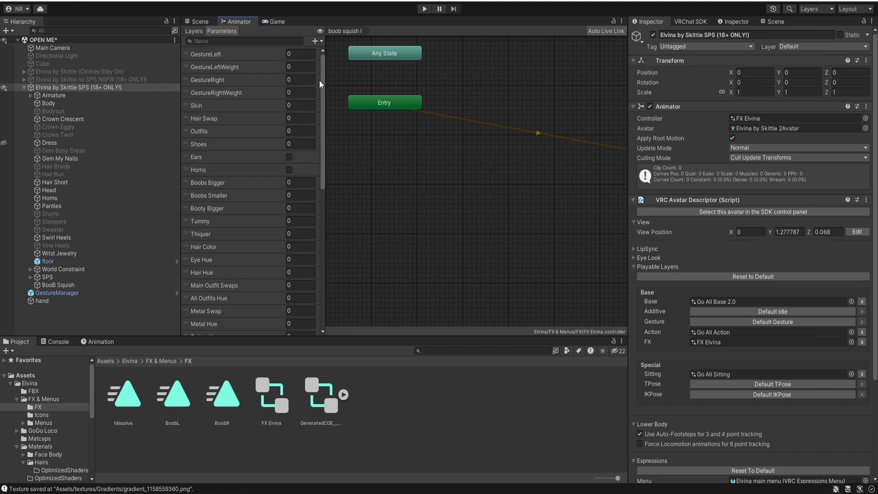
left_click_drag(322, 81, 320, 323)
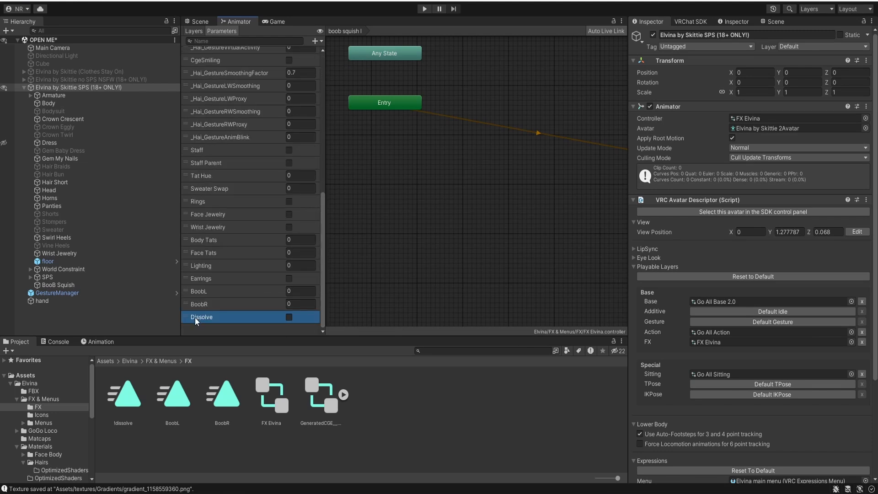
Copy the Dissolve parameter's name and create a new animator layer with that name
double_click(201, 317)
key("ctrl+c")
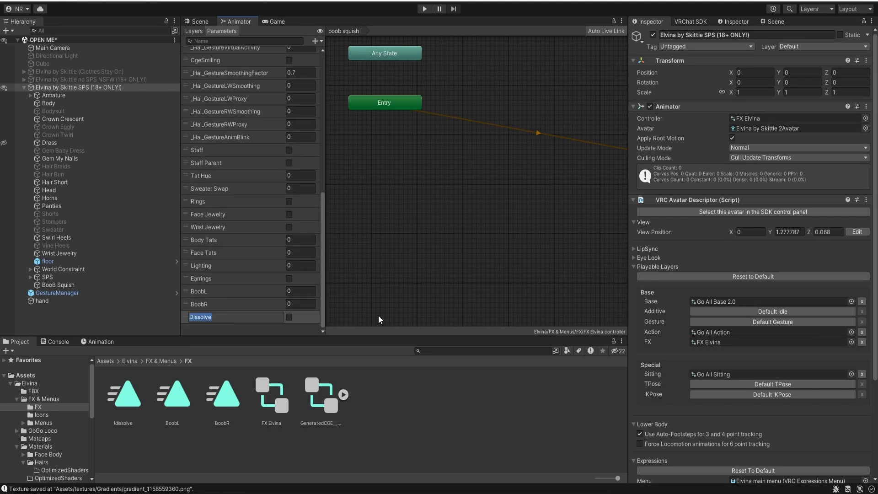
left_click(206, 328)
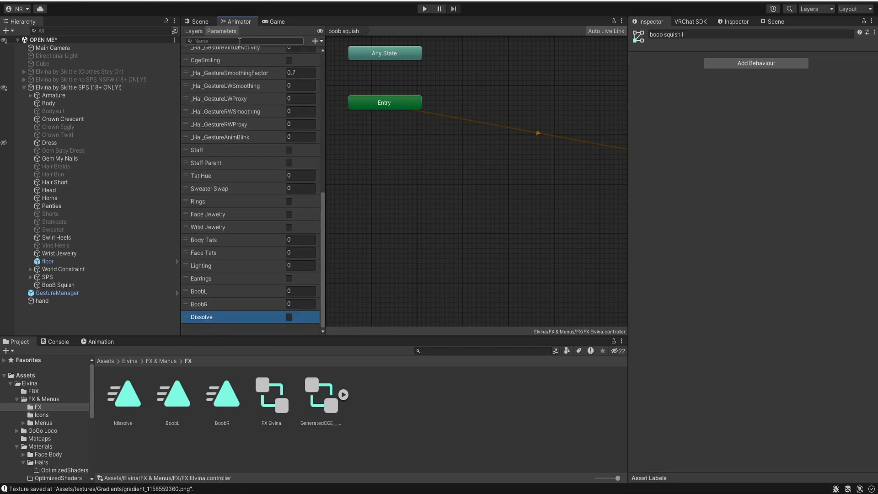
left_click(191, 32)
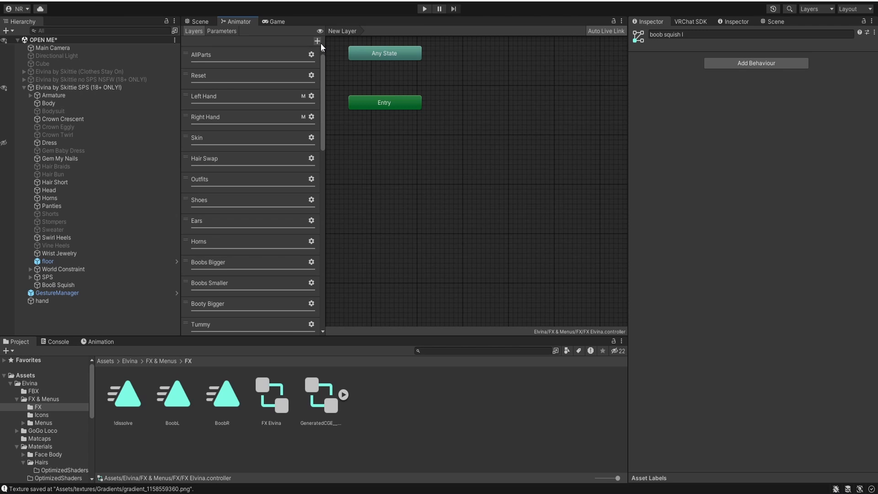
key("ctrl+v")
key("Return")
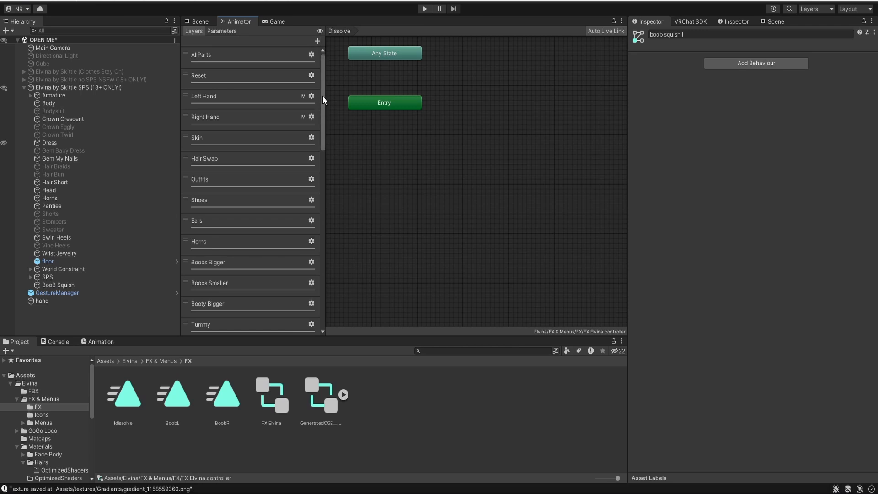
Set the weight of the Dissolve layer to 1 in the FX Elvina controller
left_click_drag(323, 96, 474, 322)
left_click(312, 319)
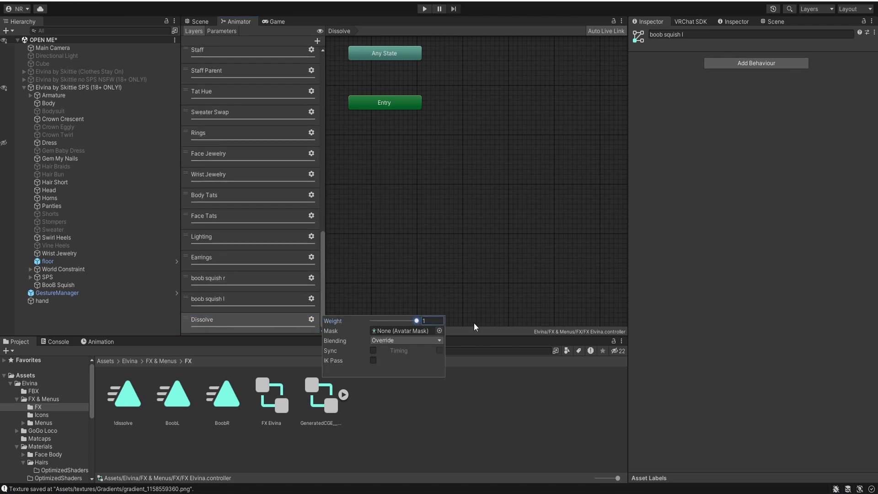
left_click(397, 446)
Place the !dissolve clip from the FX folder into the Dissolve layer's graph twice, making two separate states
left_click(142, 387)
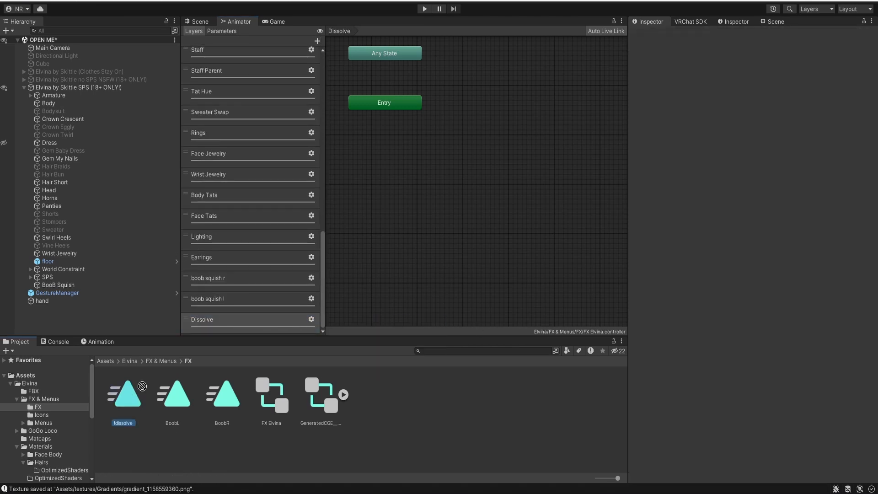
left_click_drag(143, 386, 498, 160)
left_click_drag(132, 407, 546, 241)
Set the speed of the default !dissolve state to -1 so that it plays in reverse
left_click(553, 173)
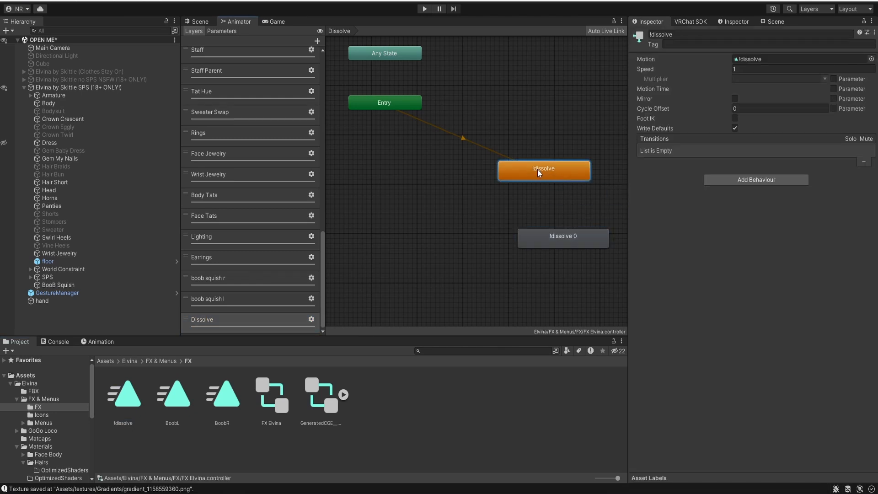
left_click(762, 69)
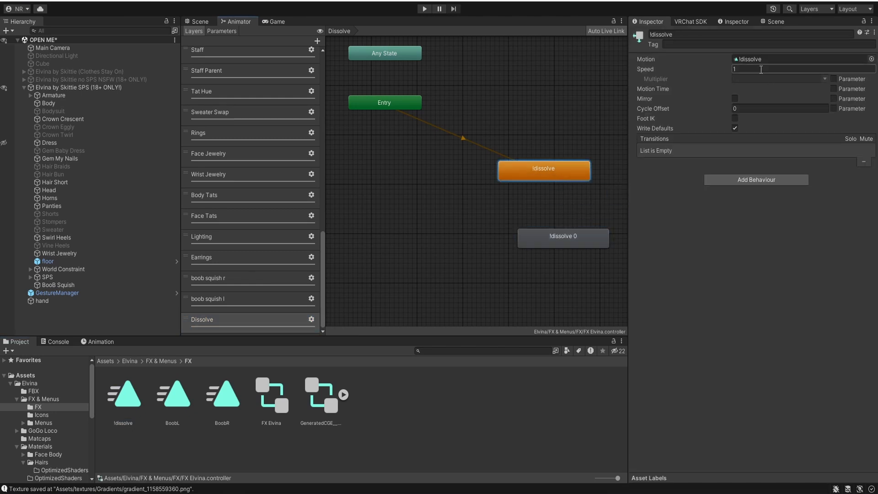
type("-1")
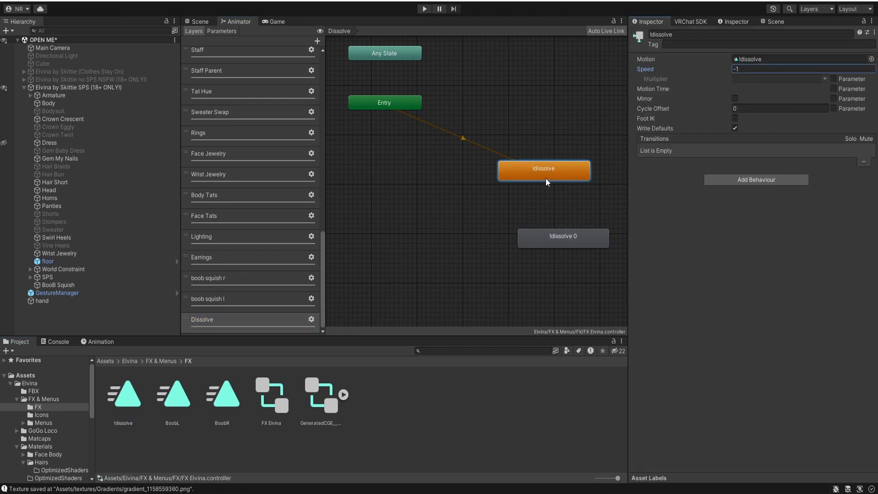
Make transitions in both directions between the !dissolve and !dissolve 0 states
right_click(546, 179)
left_click(563, 180)
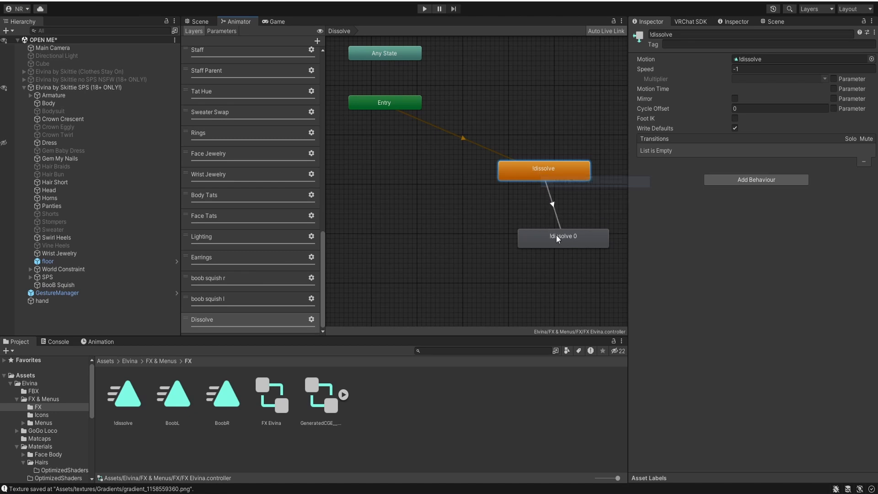
left_click(556, 235)
right_click(558, 238)
left_click(578, 248)
left_click(569, 176)
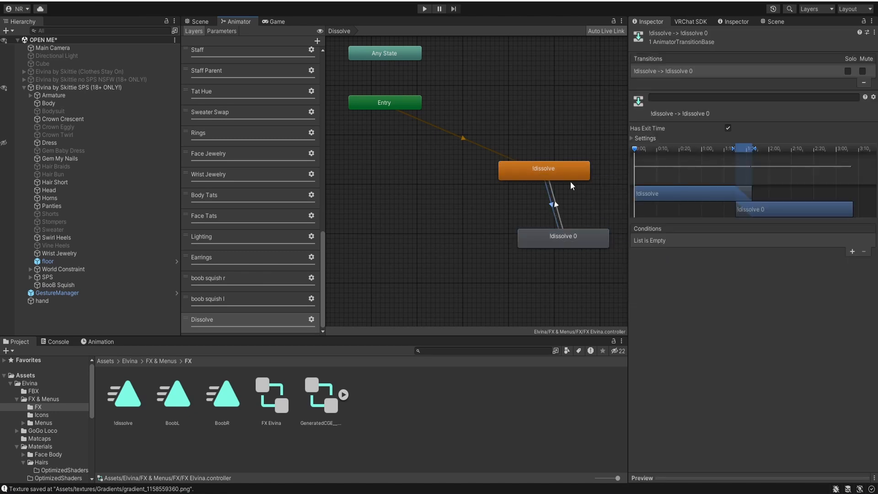
Disable Has Exit Time and Fixed Duration on the !dissolve to !dissolve 0 transition and set its transition duration to 0
left_click(728, 128)
left_click(636, 138)
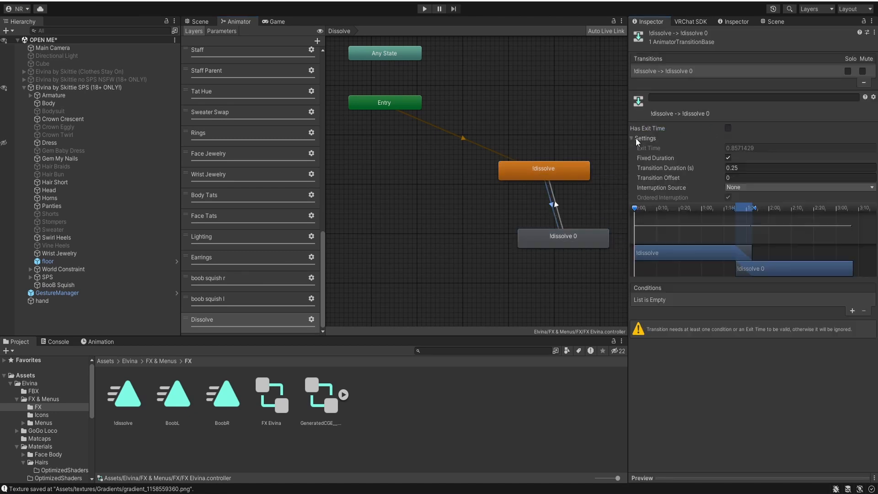
left_click(728, 158)
left_click(747, 168)
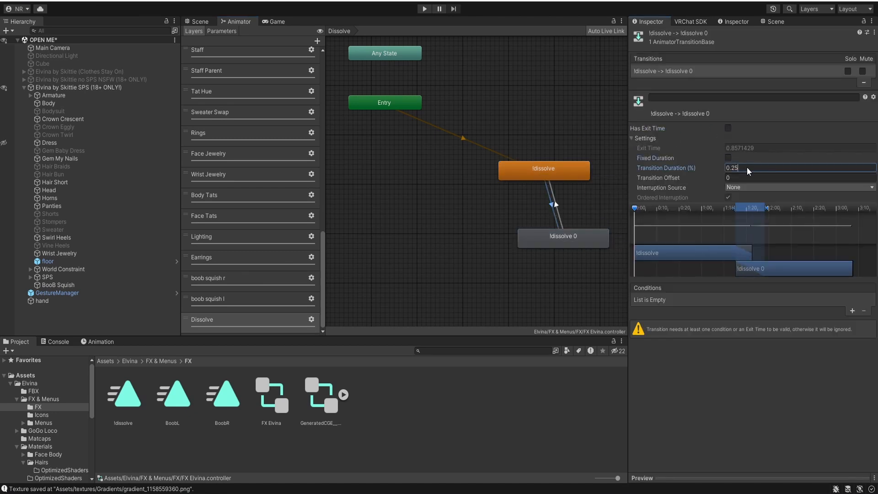
Add a condition to the !dissolve to !dissolve 0 transition requiring the Dissolve parameter to be true
left_click(852, 311)
left_click(698, 300)
type("Dissolve")
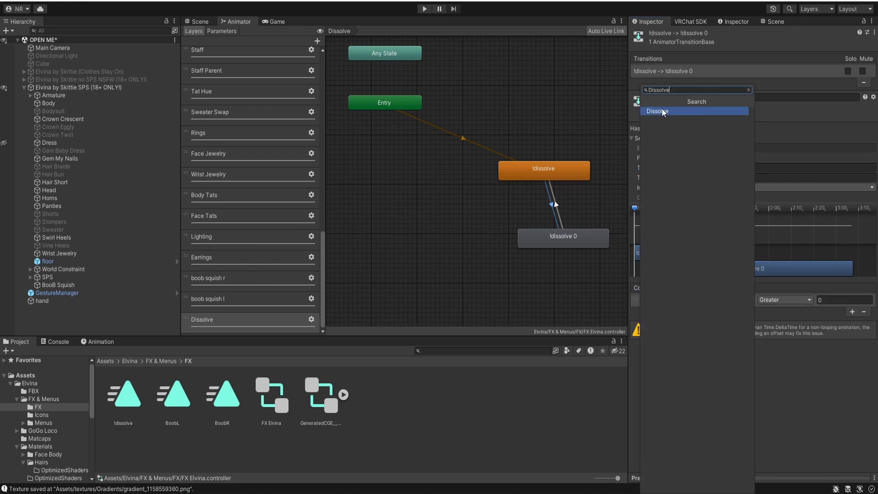
left_click(663, 111)
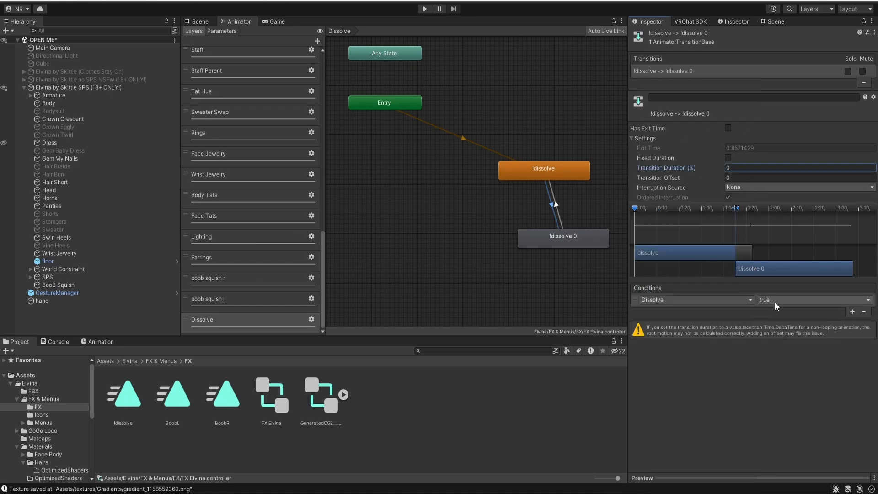
Copy this transition's settings and conditions onto the !dissolve 0 to !dissolve transition and change its Dissolve condition to false
right_click(655, 71)
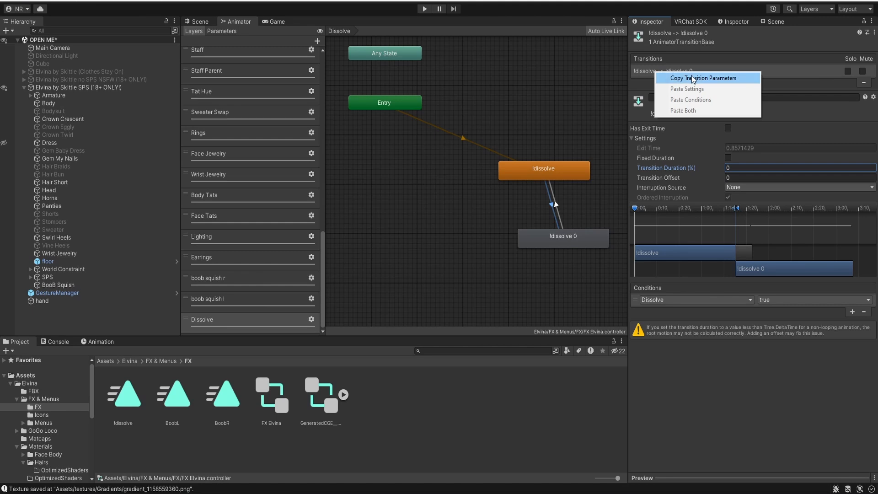
left_click(686, 75)
left_click(556, 205)
right_click(689, 71)
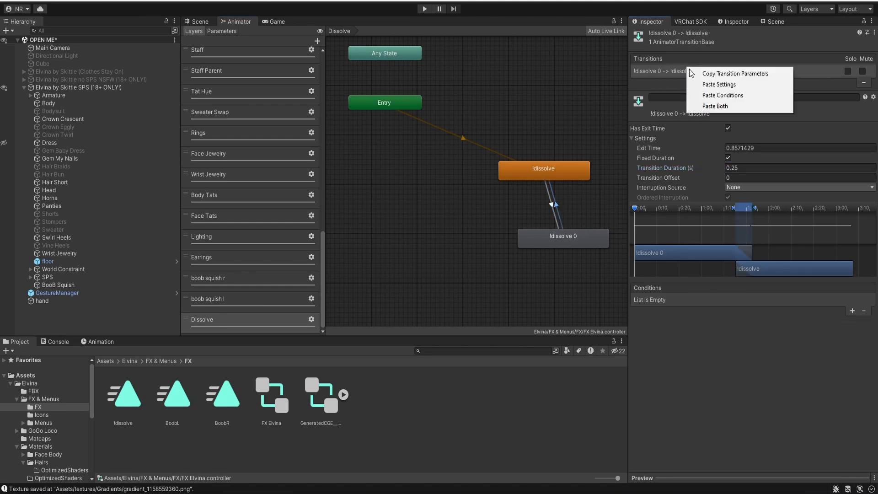
left_click(729, 106)
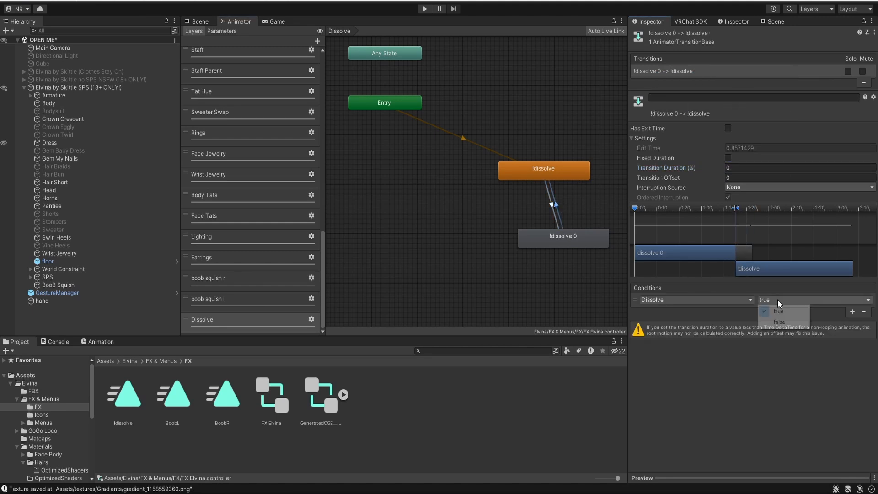
left_click(779, 322)
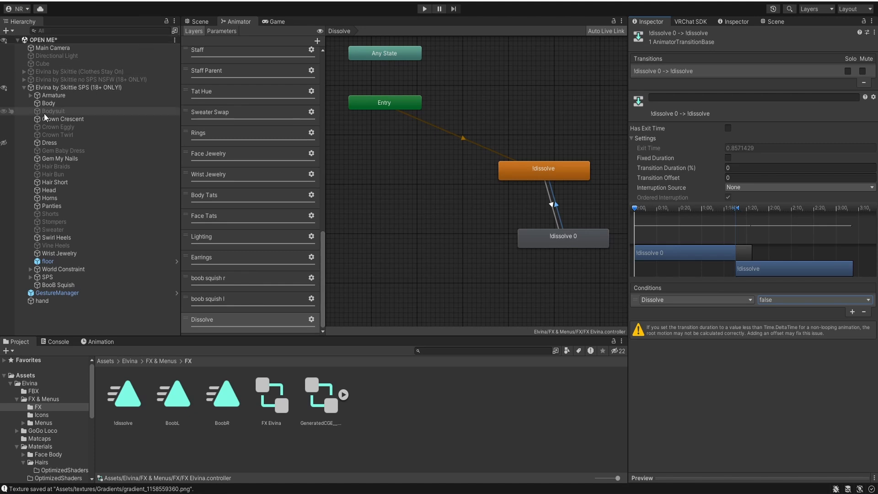
Add a Bool parameter named Dissolve to the end of the avatar's Parameters Elvina expression parameters
left_click(91, 87)
scroll(726, 373, "down", 3)
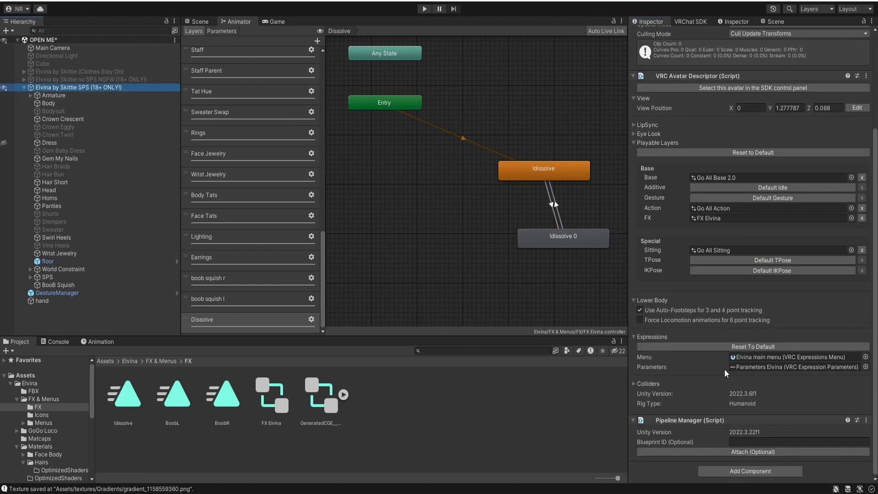
double_click(757, 367)
scroll(870, 93, "down", 2)
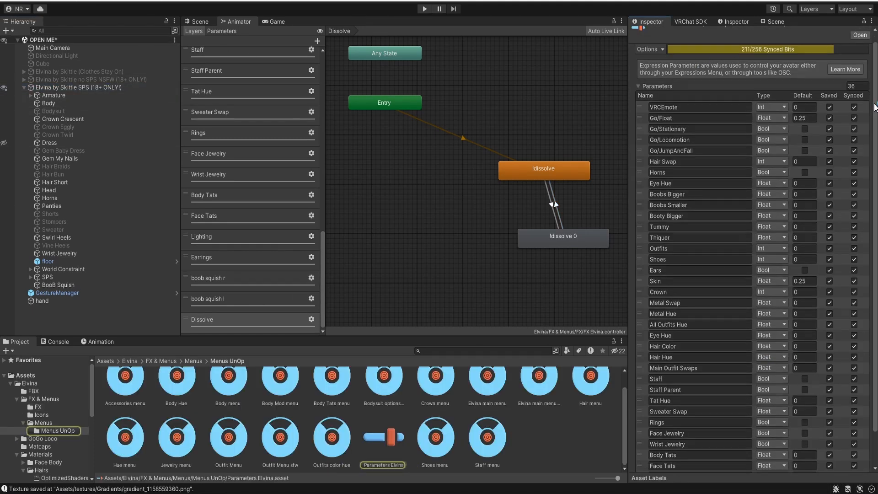
left_click(845, 465)
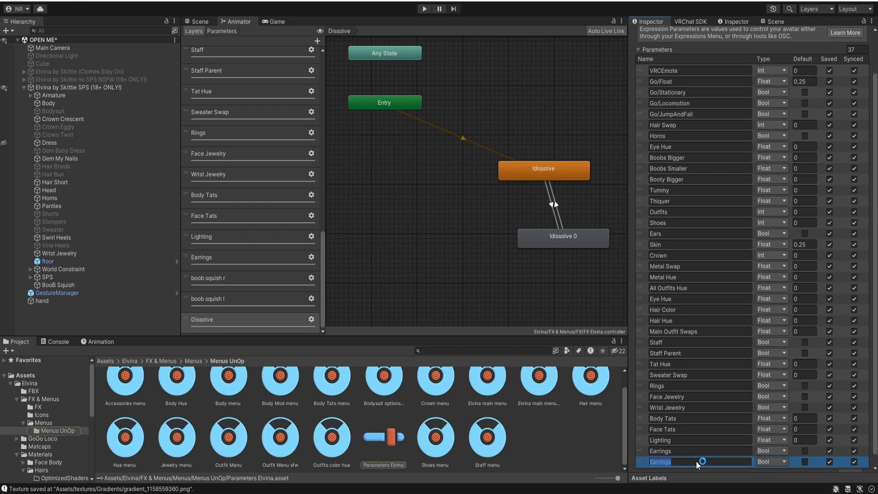
key("ctrl+v")
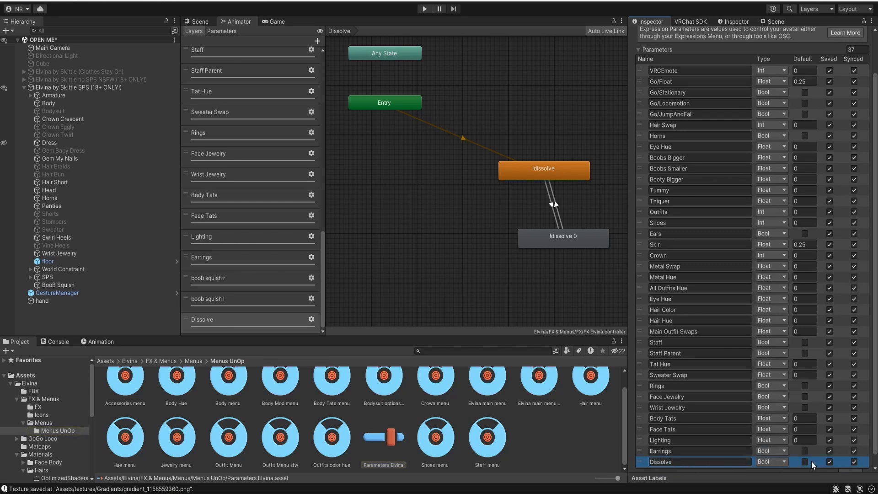
scroll(842, 461, "up", 2)
Turn the By Skittle control in the avatar's Elvina main menu into a Toggle named Dissolve that uses the Dissolve Bool parameter
left_click(78, 87)
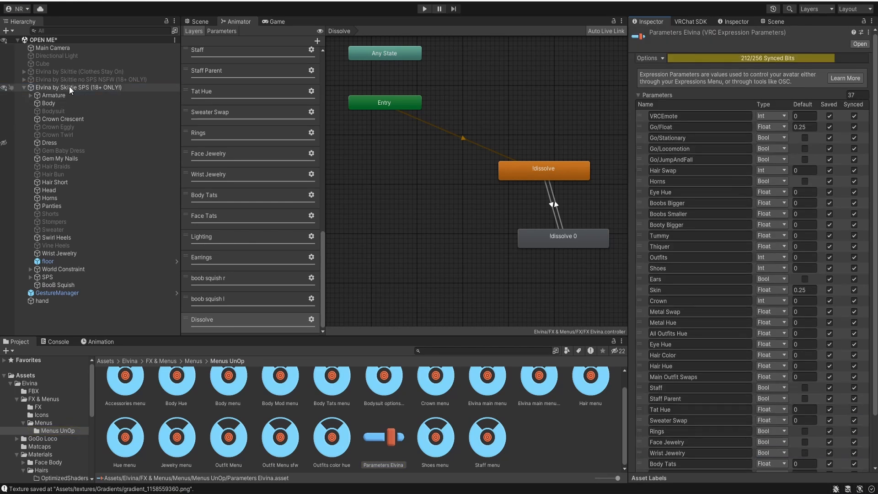
scroll(759, 287, "down", 5)
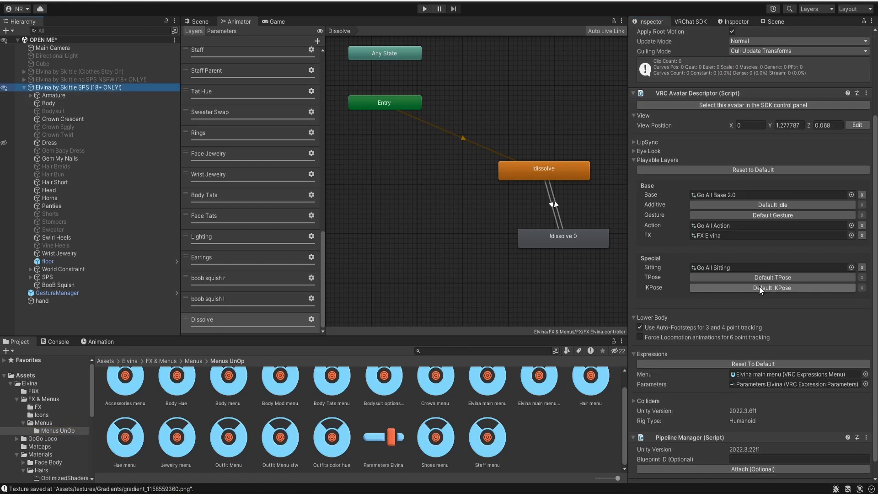
double_click(783, 371)
left_click(665, 131)
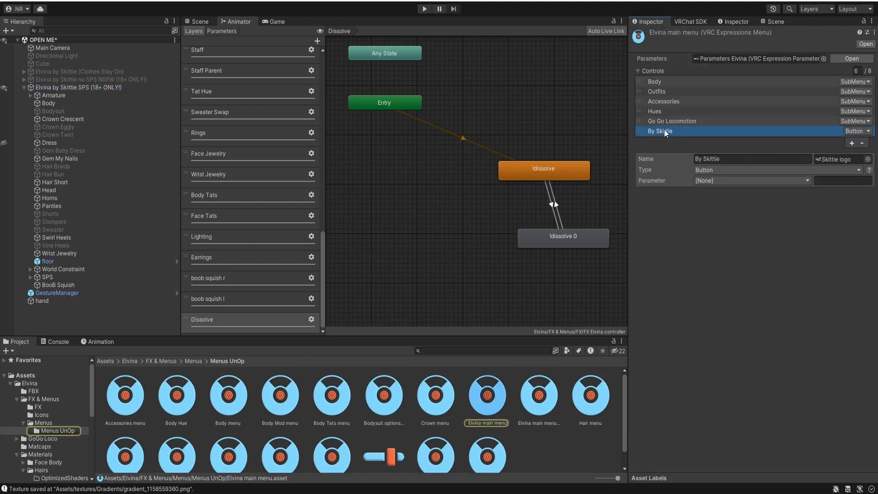
left_click(736, 158)
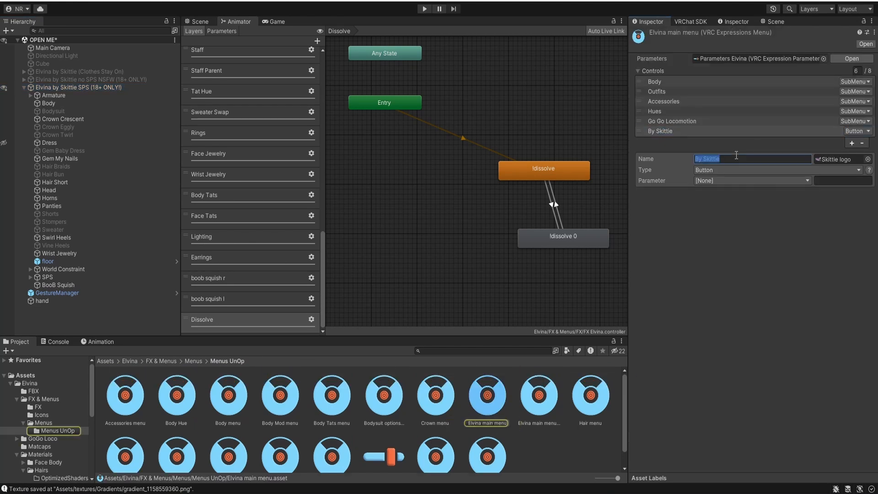
left_click(711, 170)
left_click(712, 191)
left_click(712, 182)
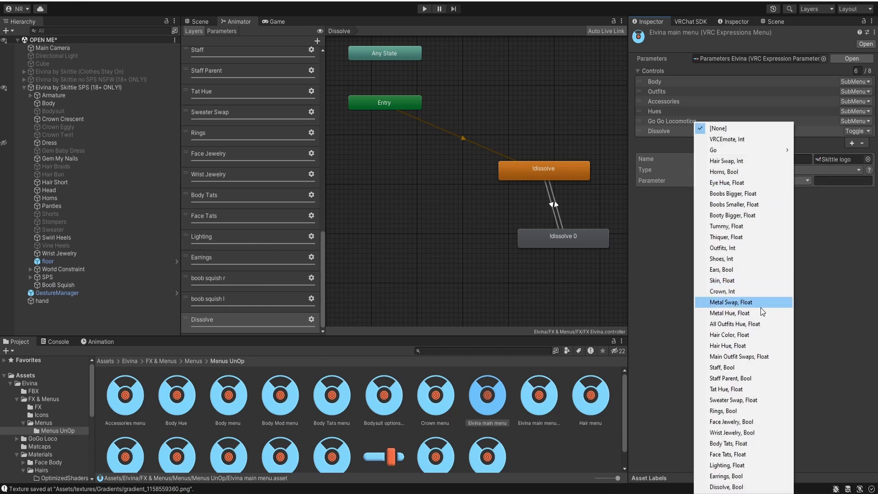
left_click(728, 486)
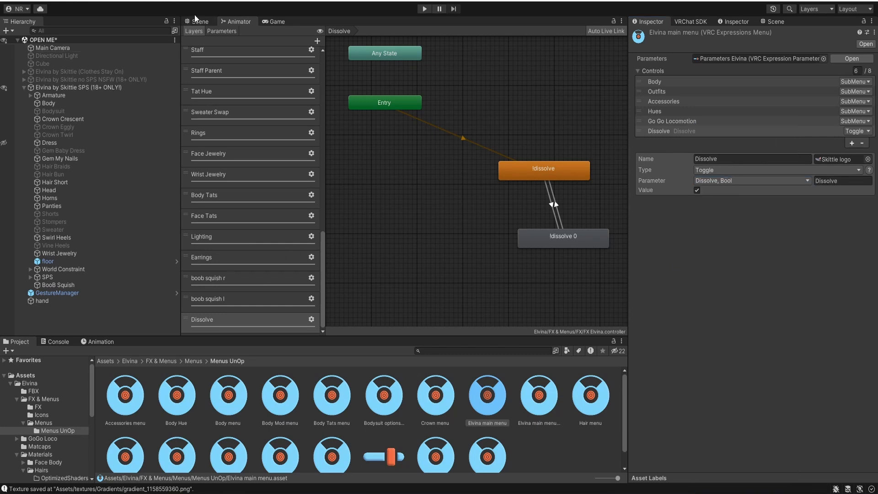
Return to the Scene view, collapse the avatar's hierarchy, and enter play mode from the GestureManager
left_click(197, 21)
left_click(77, 88)
left_click(24, 87)
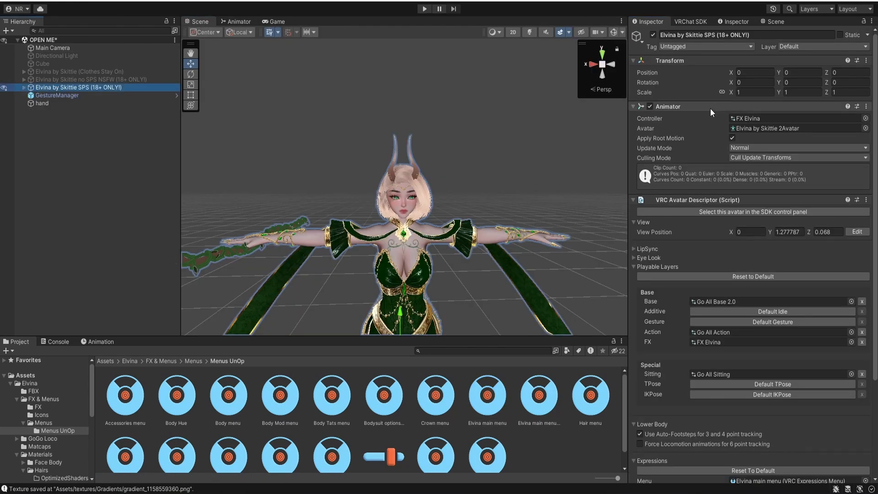
left_click(92, 95)
left_click(717, 184)
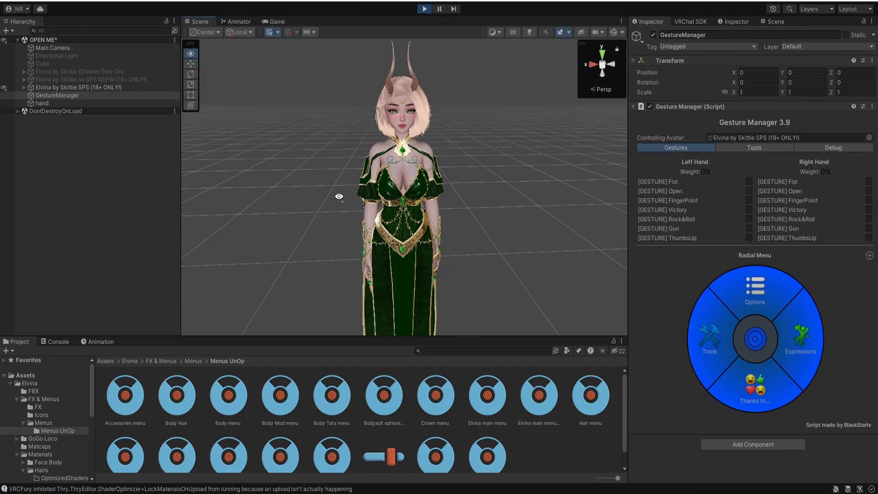
Test the Dissolve toggle in the radial menu's Expressions by switching it on and off while viewing the whole avatar
right_click_drag(339, 197, 339, 201)
scroll(339, 201, "down", 5)
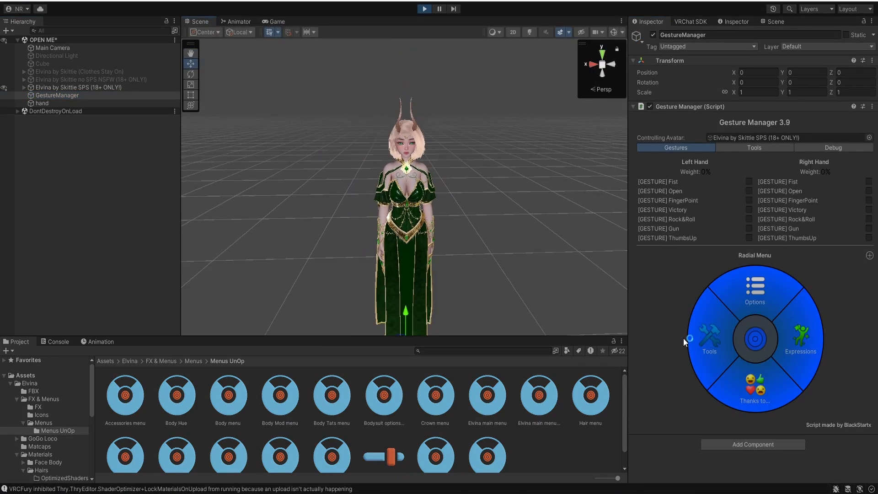
left_click(804, 348)
left_click(705, 345)
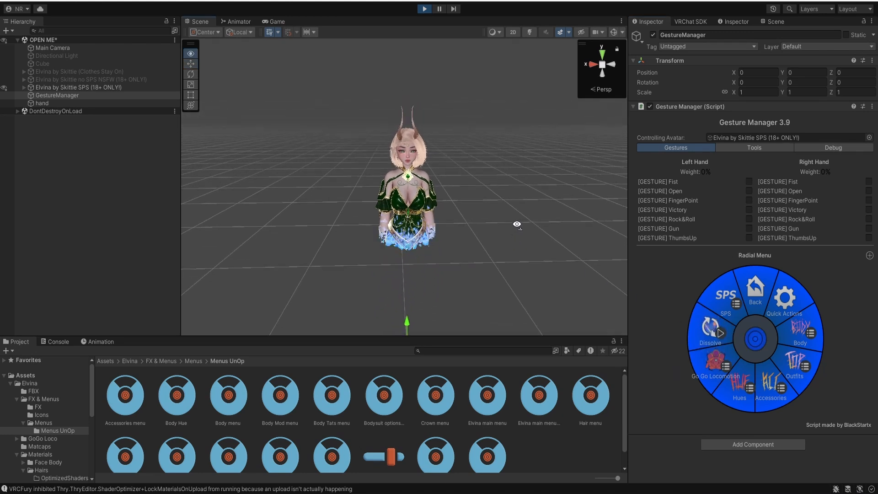
mouse_move(517, 224)
right_mouse_down()
mouse_move(518, 196)
mouse_move(516, 208)
right_mouse_up()
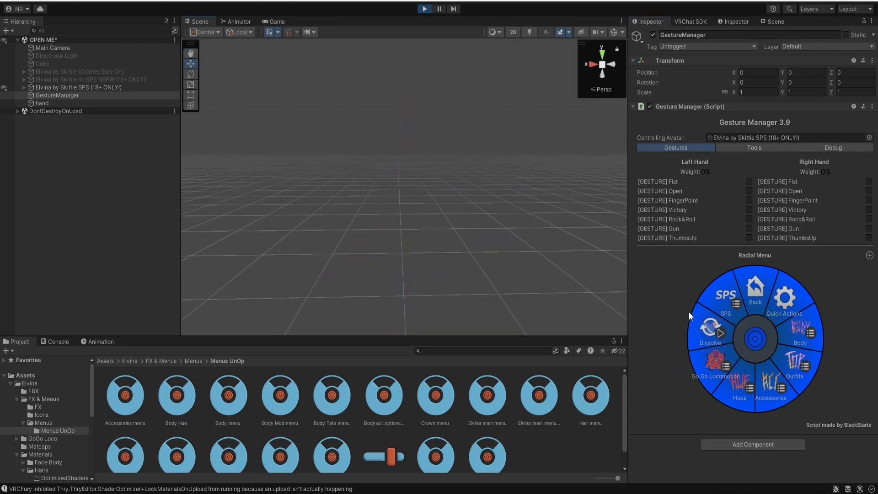
left_click(709, 334)
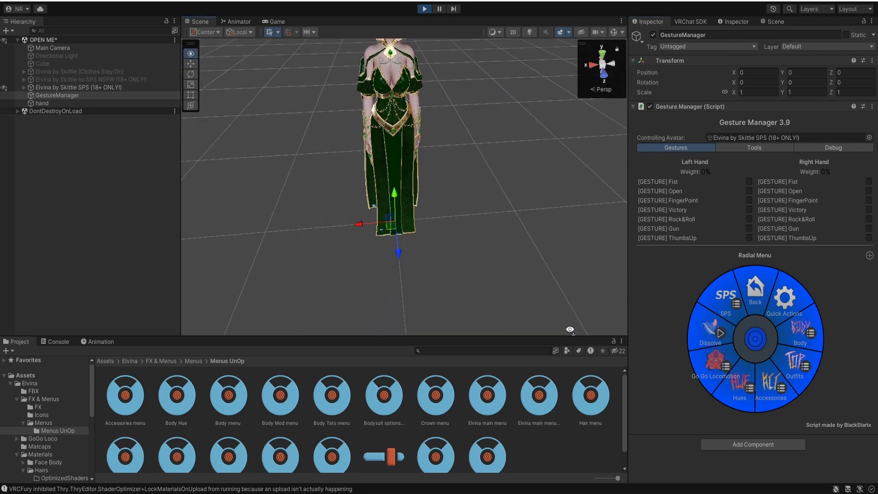